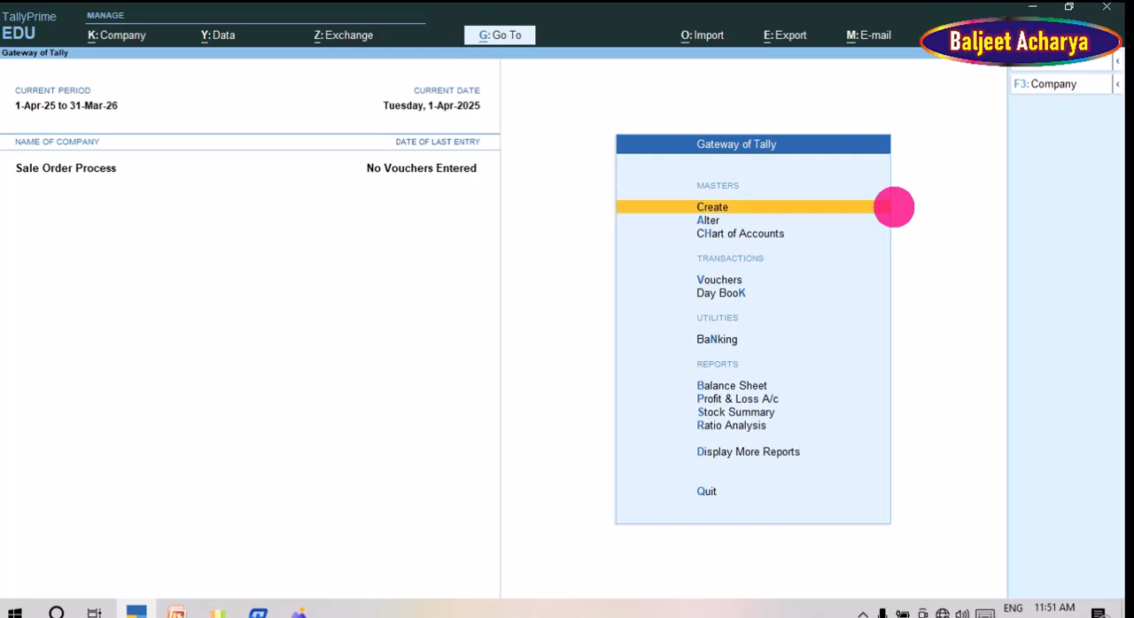
# Step: Open voucher entry and check the Sale order row in the order process voucher reference image
pyautogui.press('Down')
pyautogui.press('Down')
pyautogui.press('Down')
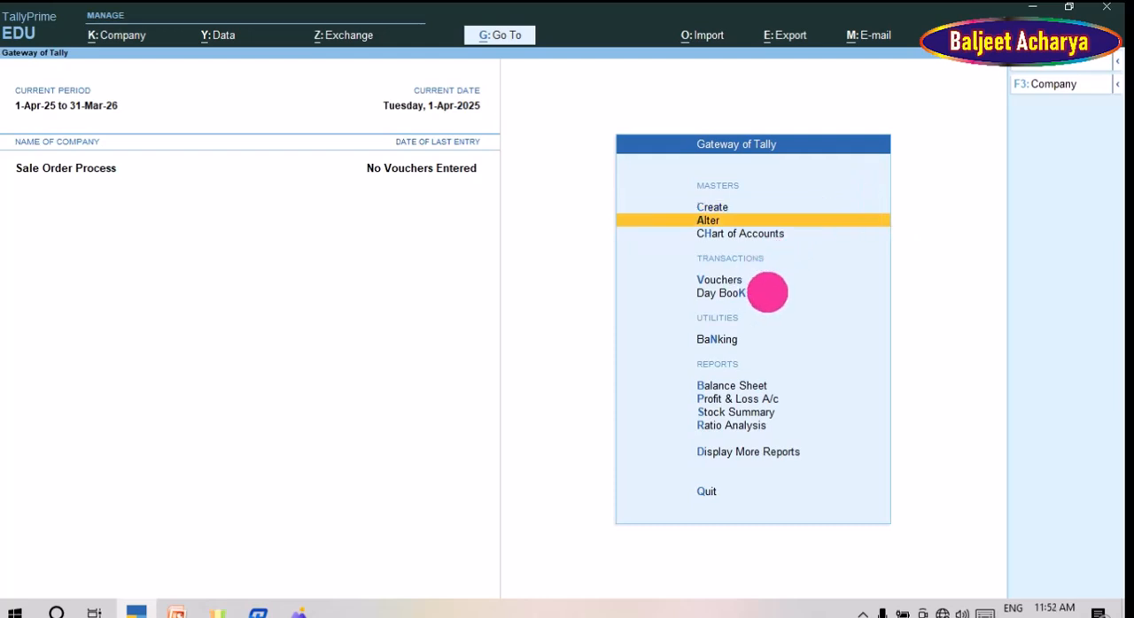
pyautogui.press('Return')
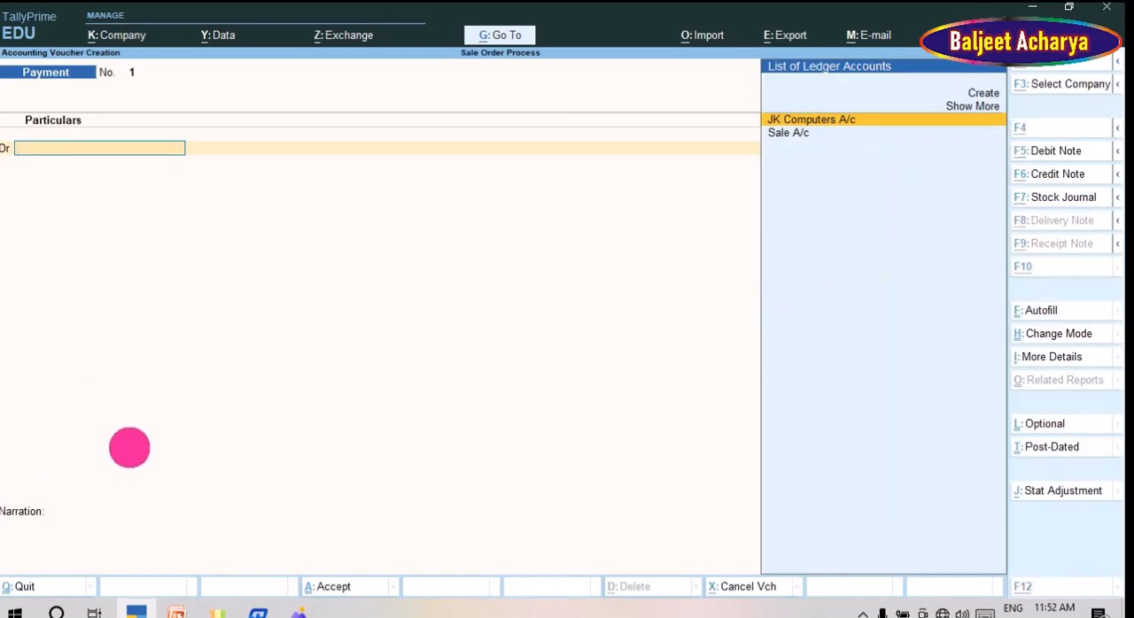
pyautogui.hotkey('alt', 'Tab')
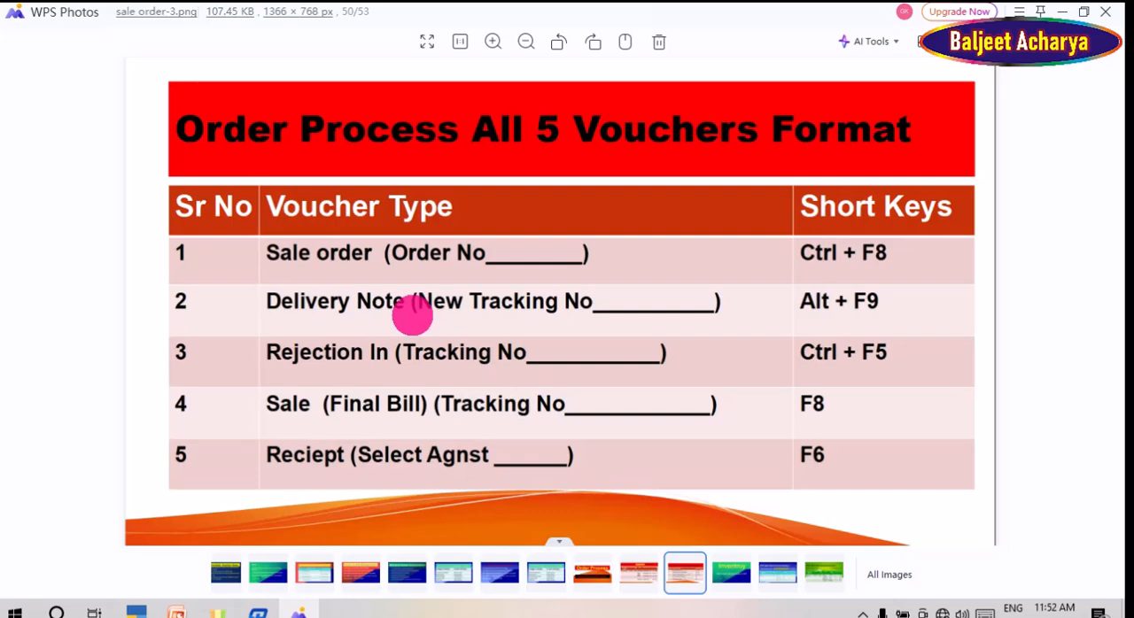
pyautogui.hotkey('alt', 'Tab')
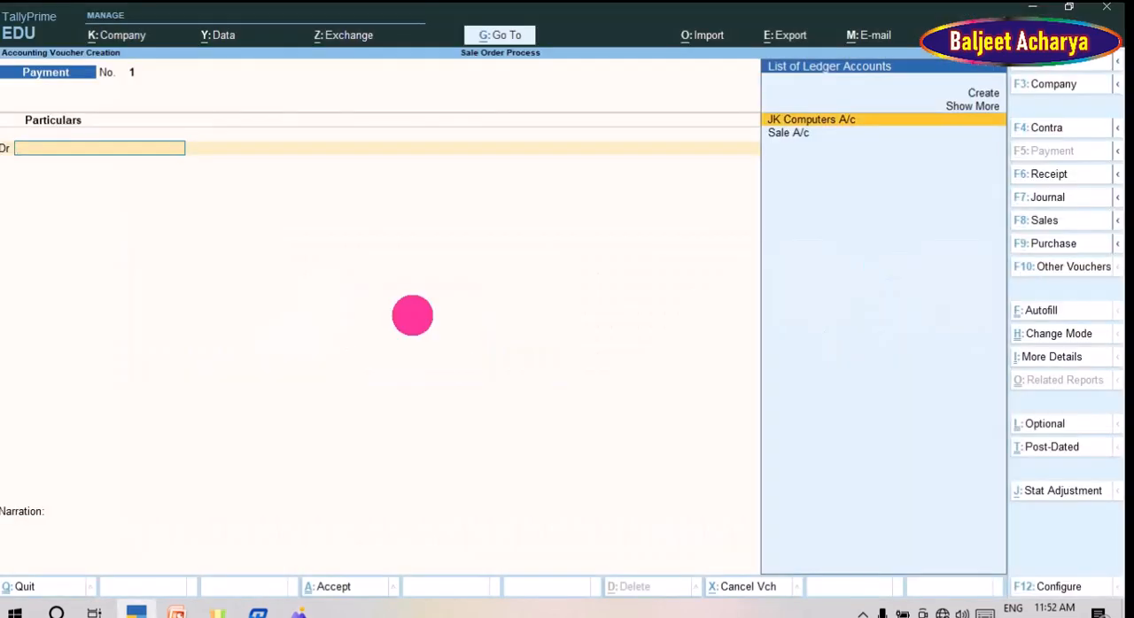
# Step: Try to switch the voucher entry to a Sales Order voucher
pyautogui.press('ctrl')
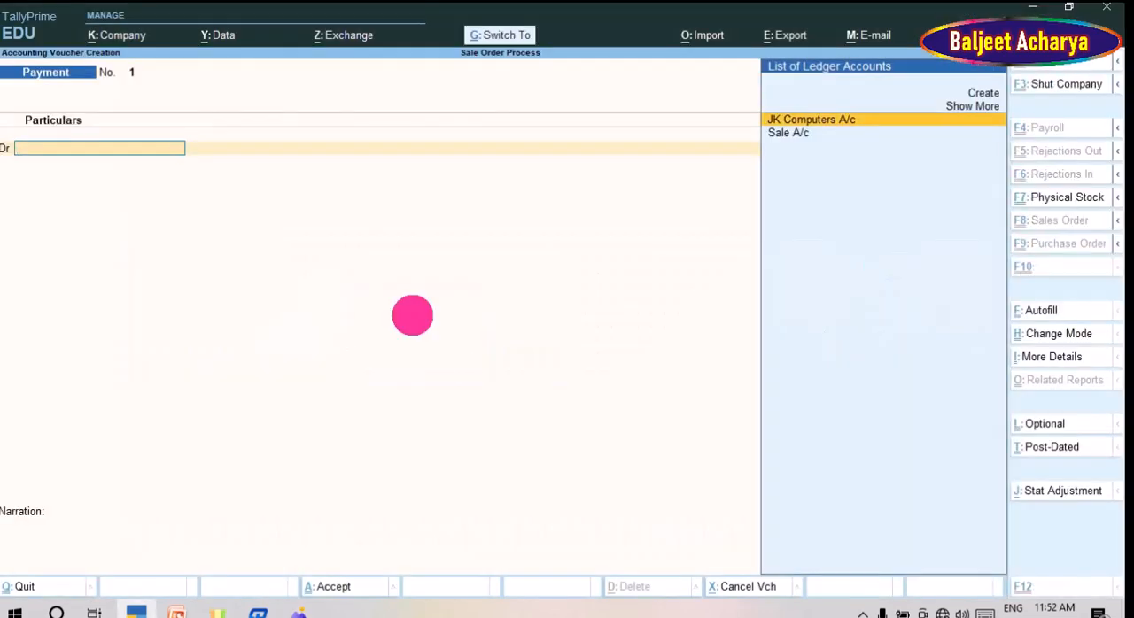
pyautogui.press('F8')
pyautogui.press('ctrl')
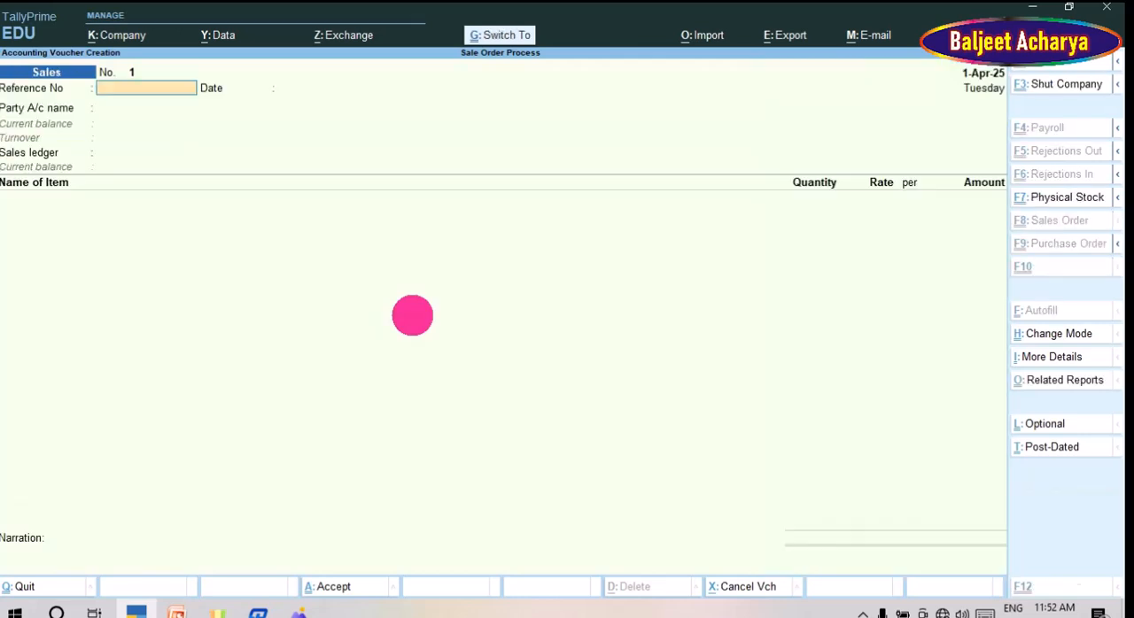
# Step: Open the list of voucher types and show the inactive ones too
pyautogui.press('F10')
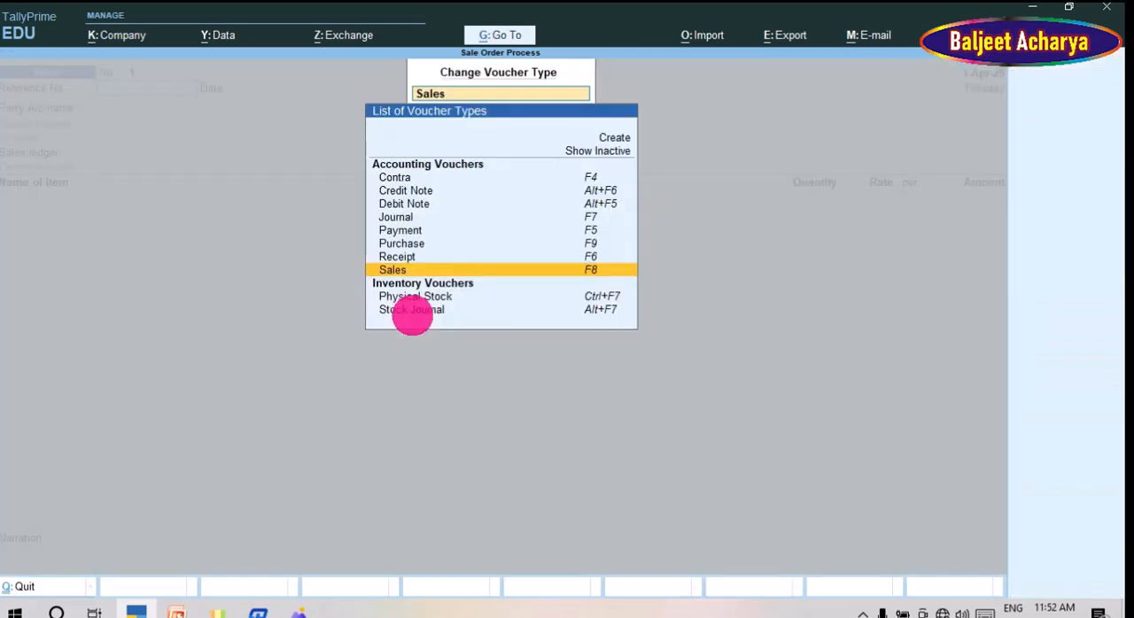
pyautogui.press('Up')
pyautogui.press('Up')
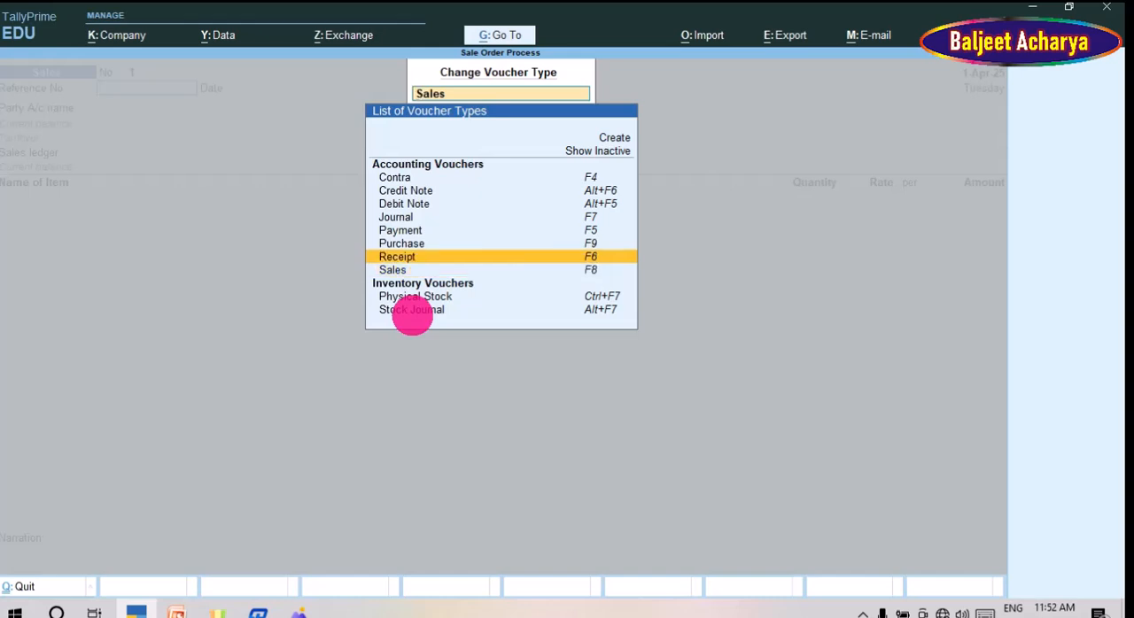
pyautogui.press('Up')
pyautogui.press('Up')
pyautogui.press('Up')
pyautogui.press('Up')
pyautogui.press('Up')
pyautogui.press('Up')
pyautogui.press('Up')
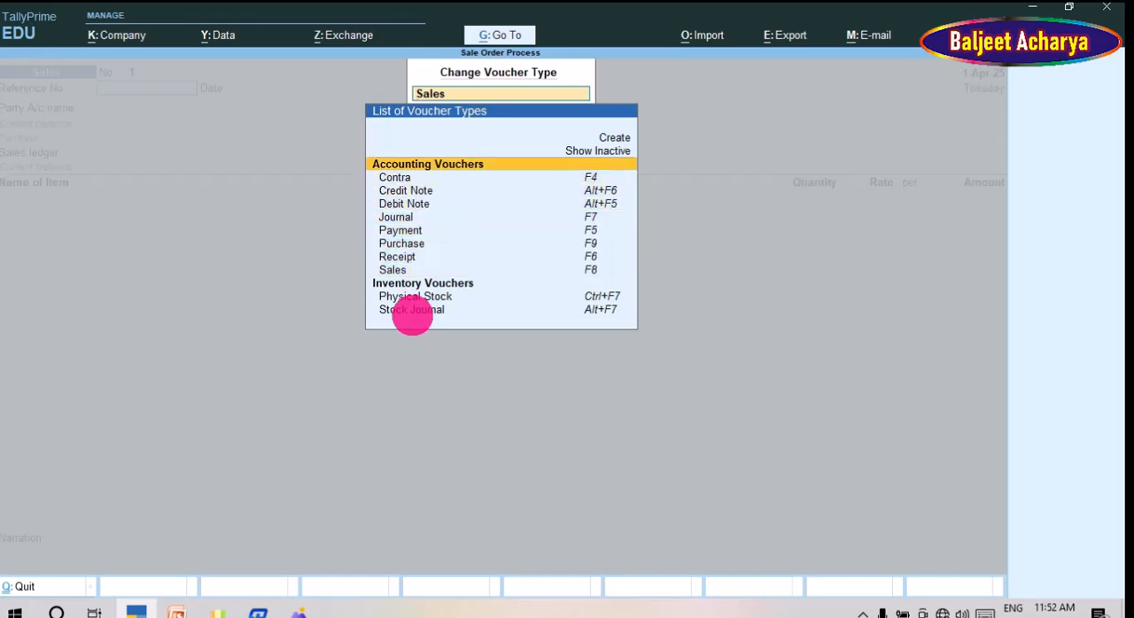
pyautogui.press('Return')
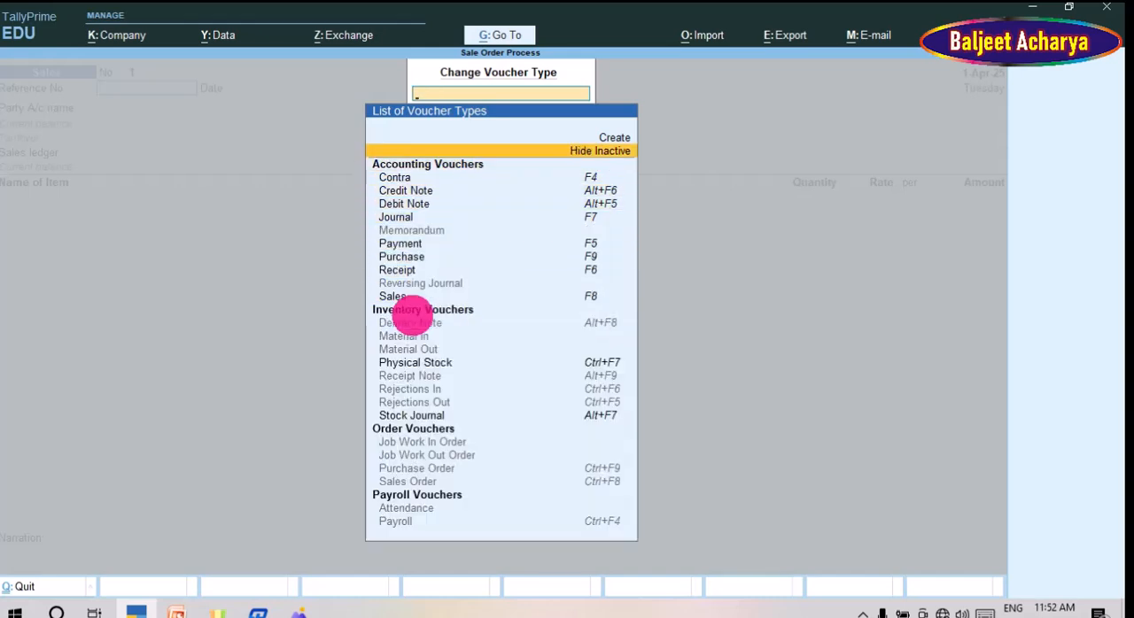
# Step: Choose the Sales Order voucher type under Order Vouchers and agree to activate it
pyautogui.press('Down')
pyautogui.press('Down')
pyautogui.press('Down')
pyautogui.press('Down')
pyautogui.press('Down')
pyautogui.press('Down')
pyautogui.press('Down')
pyautogui.press('Down')
pyautogui.press('Down')
pyautogui.press('Down')
pyautogui.press('Down')
pyautogui.press('Down')
pyautogui.press('Down')
pyautogui.press('Down')
pyautogui.press('Down')
pyautogui.press('Down')
pyautogui.press('Down')
pyautogui.press('Down')
pyautogui.press('Down')
pyautogui.press('Down')
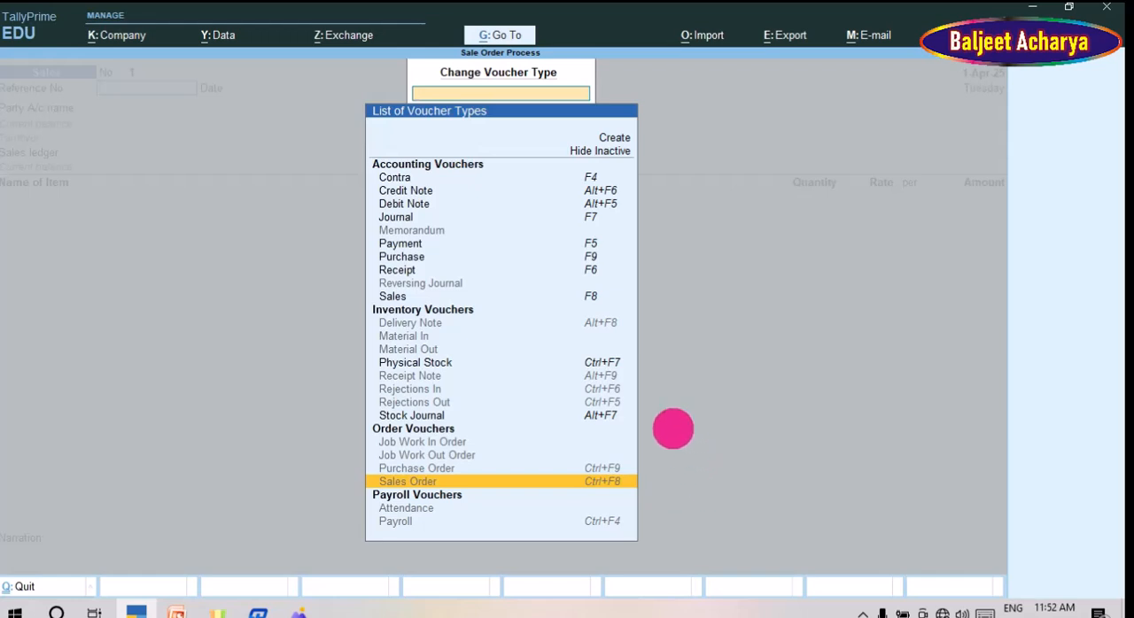
pyautogui.press('Return')
pyautogui.press('y')
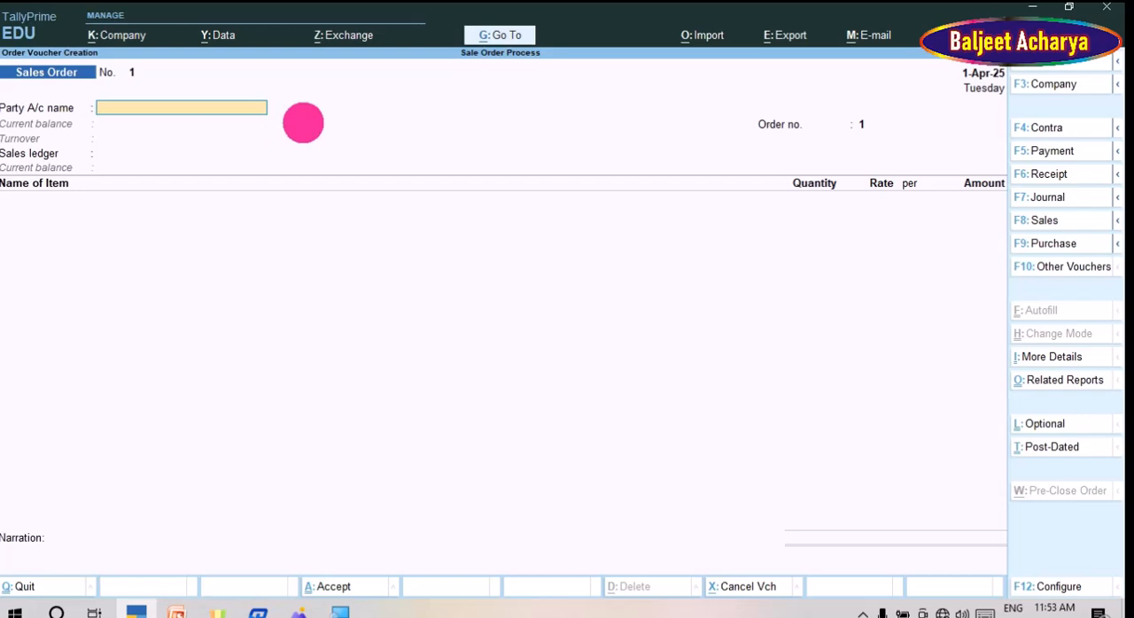
# Step: Choose JK Computers A/c as the party and leave its order and dispatch details blank
pyautogui.press('space')
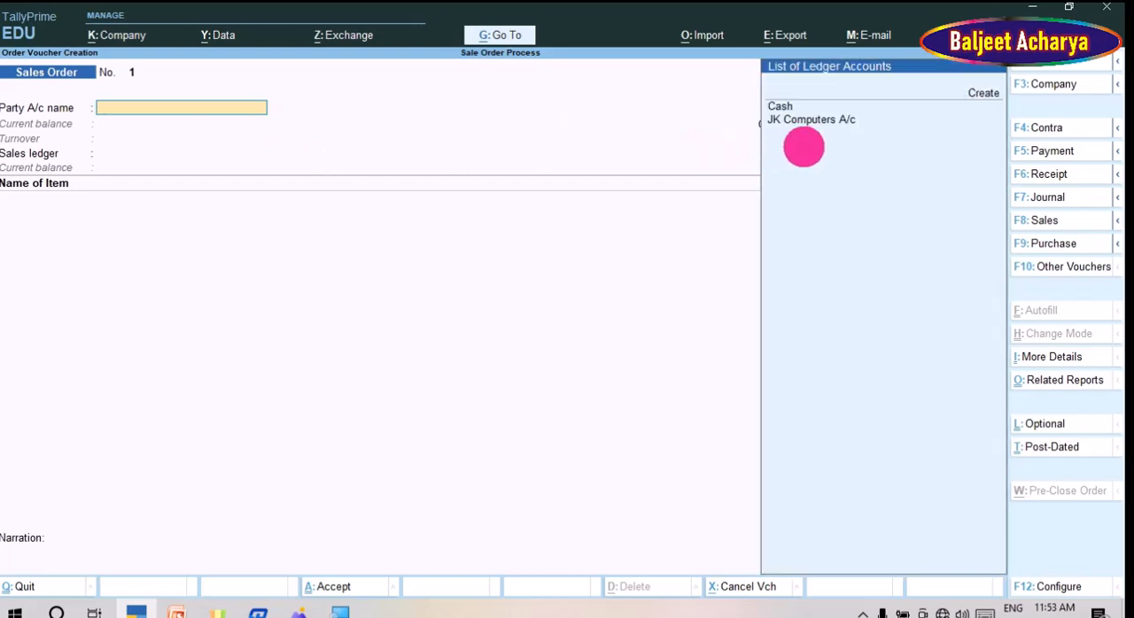
pyautogui.press('Down')
pyautogui.press('Down')
pyautogui.press('Down')
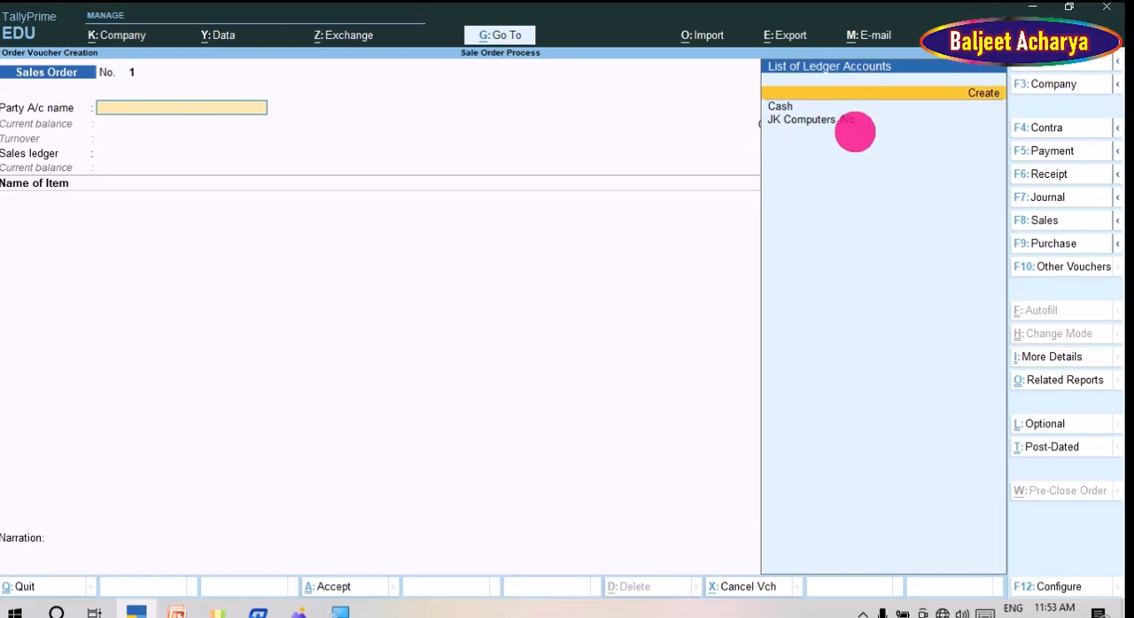
pyautogui.press('Return')
pyautogui.press('Return')
pyautogui.press('Return')
pyautogui.press('Return')
pyautogui.press('Return')
pyautogui.press('Return')
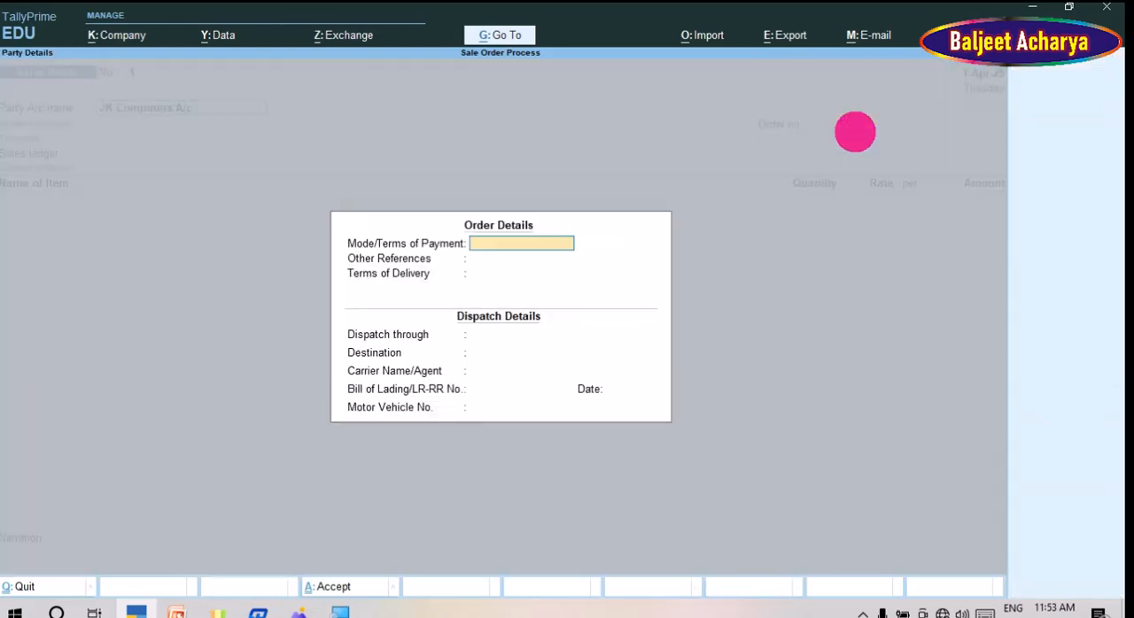
pyautogui.press('Return')
pyautogui.press('Return')
pyautogui.press('Return')
pyautogui.press('Return')
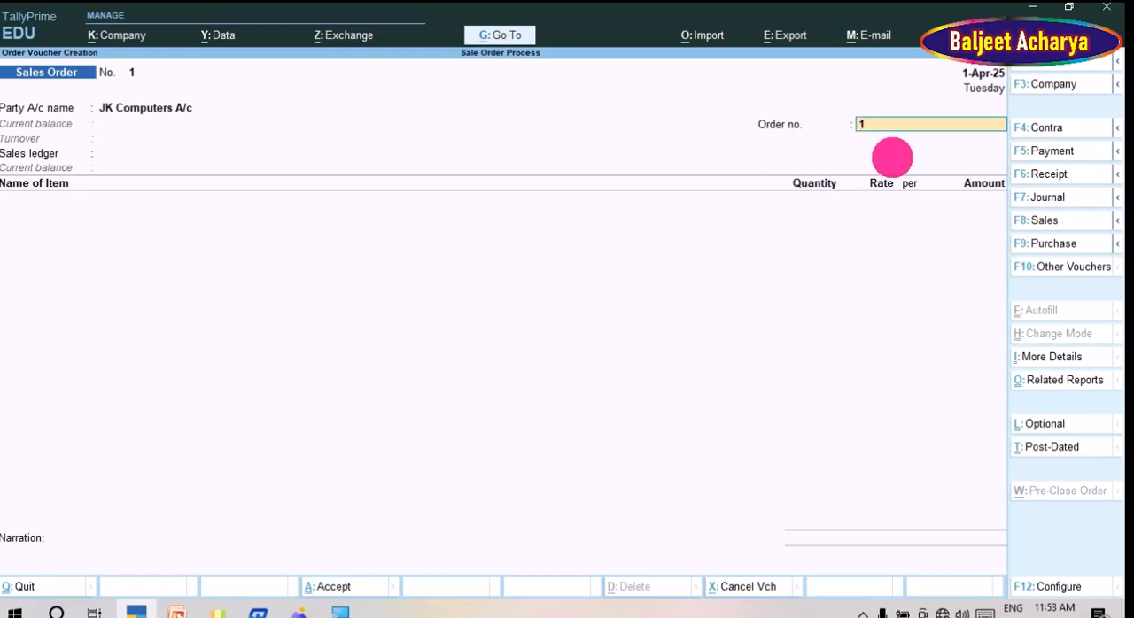
# Step: Look up the JK Computers order in the order sheet image and enter its order number in the voucher
pyautogui.hotkey('alt', 'Tab')
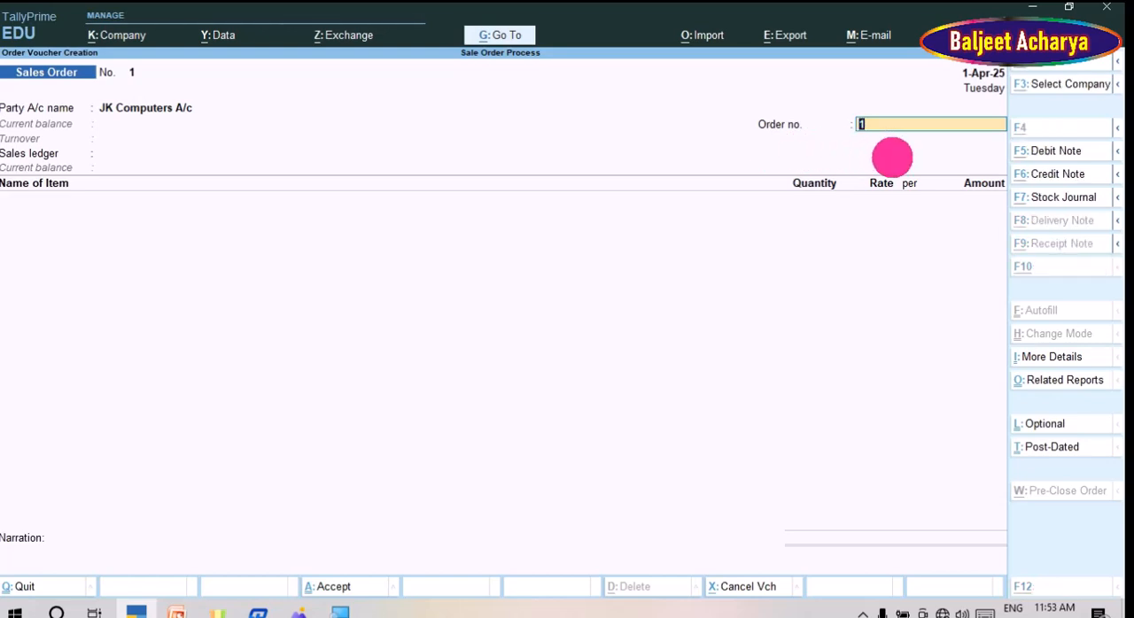
pyautogui.press('Left')
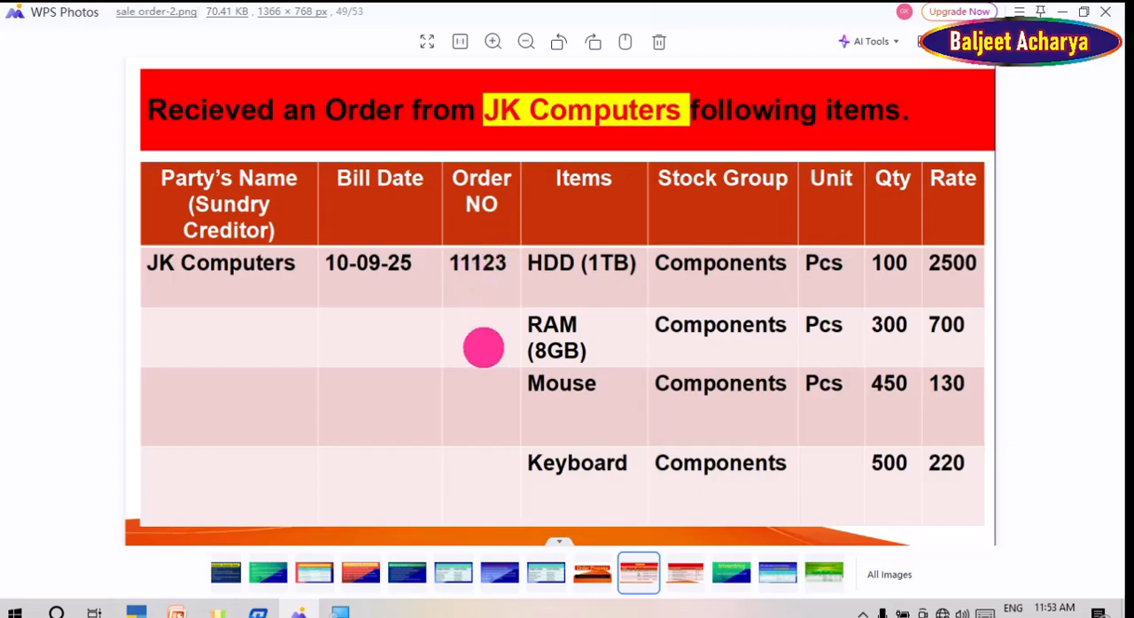
pyautogui.hotkey('alt', 'Tab')
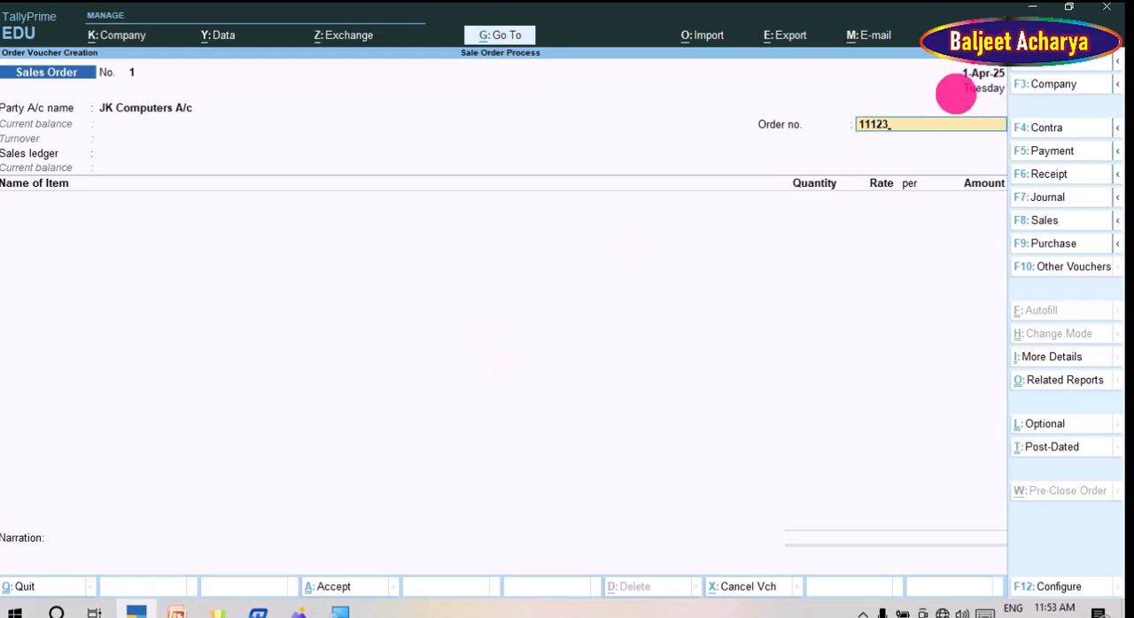
# Step: Check the bill date in the order sheet image and set the voucher date to 1-Apr-25
pyautogui.press('alt')
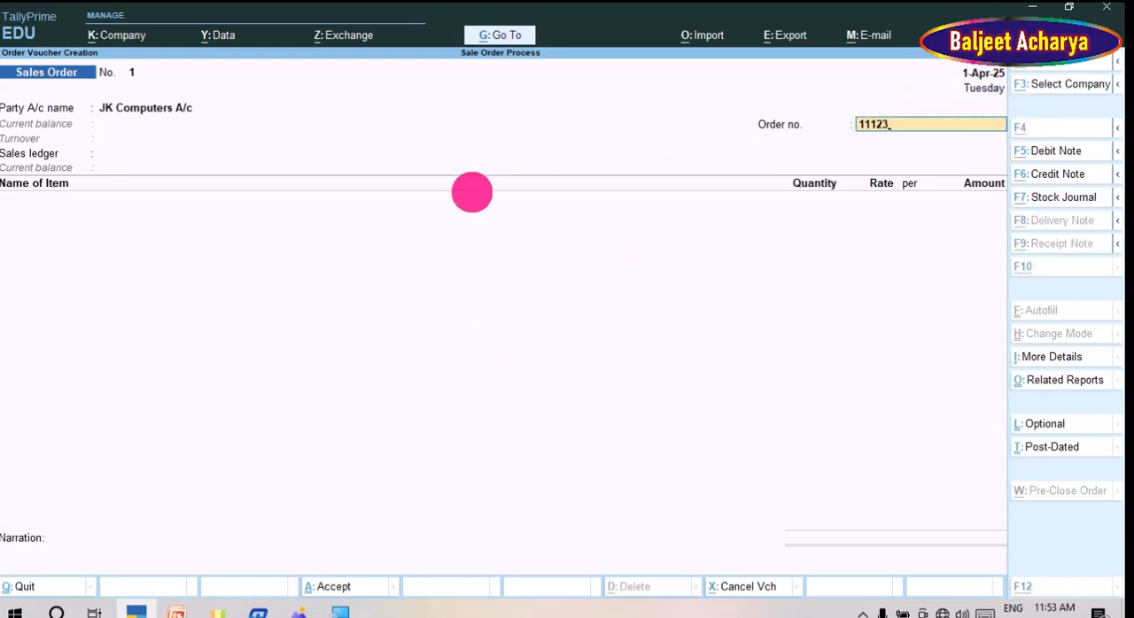
pyautogui.hotkey('alt', 'Tab')
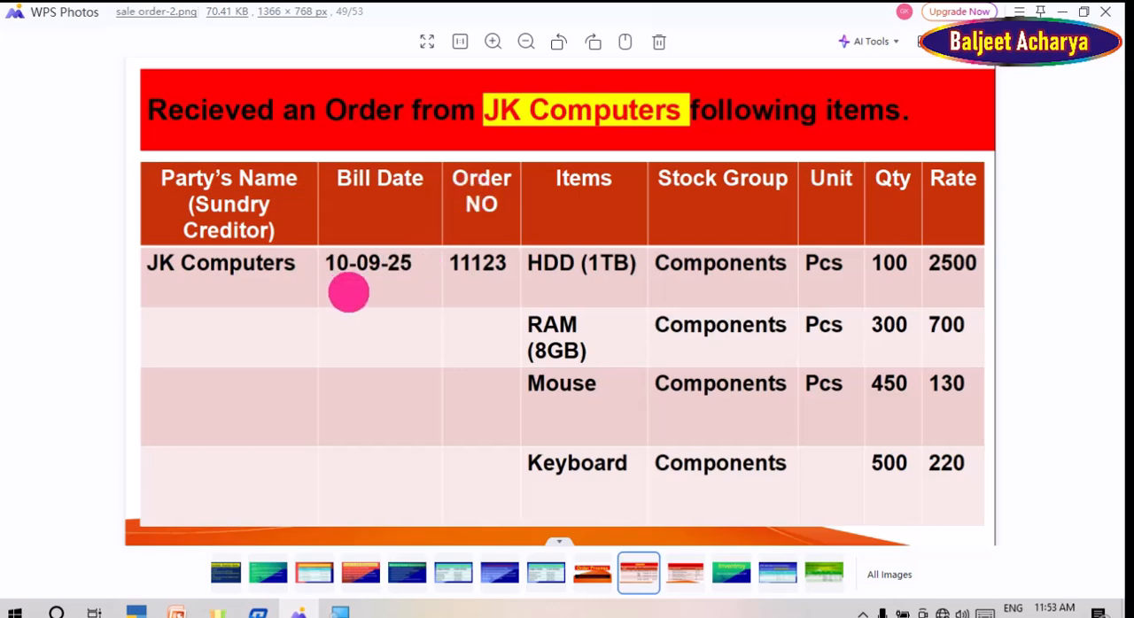
pyautogui.hotkey('alt', 'Tab')
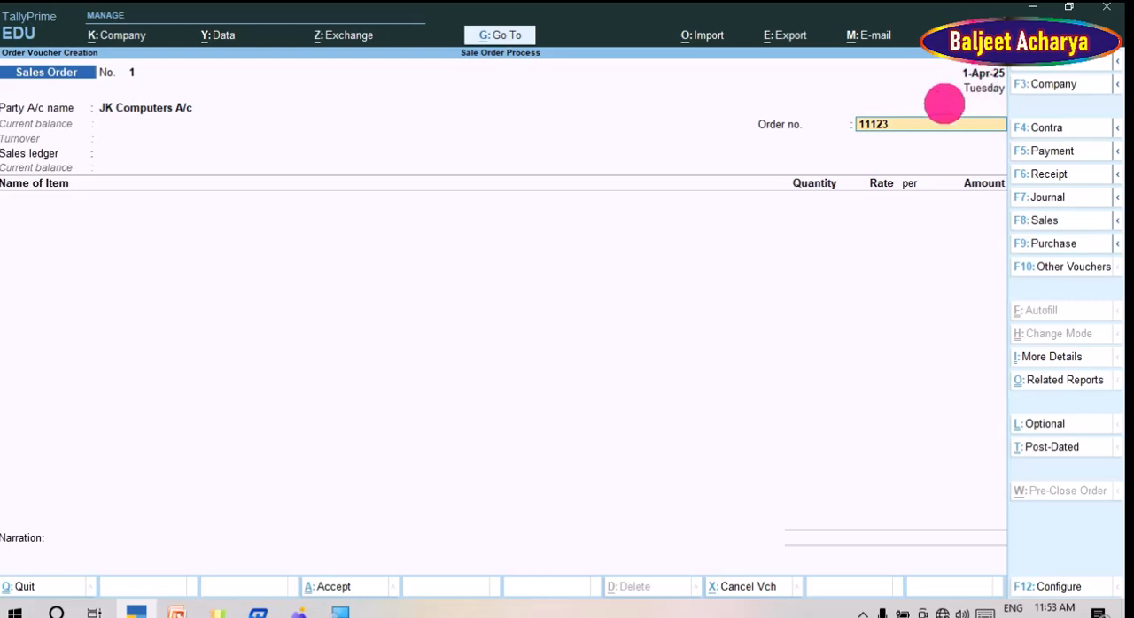
pyautogui.press('F2')
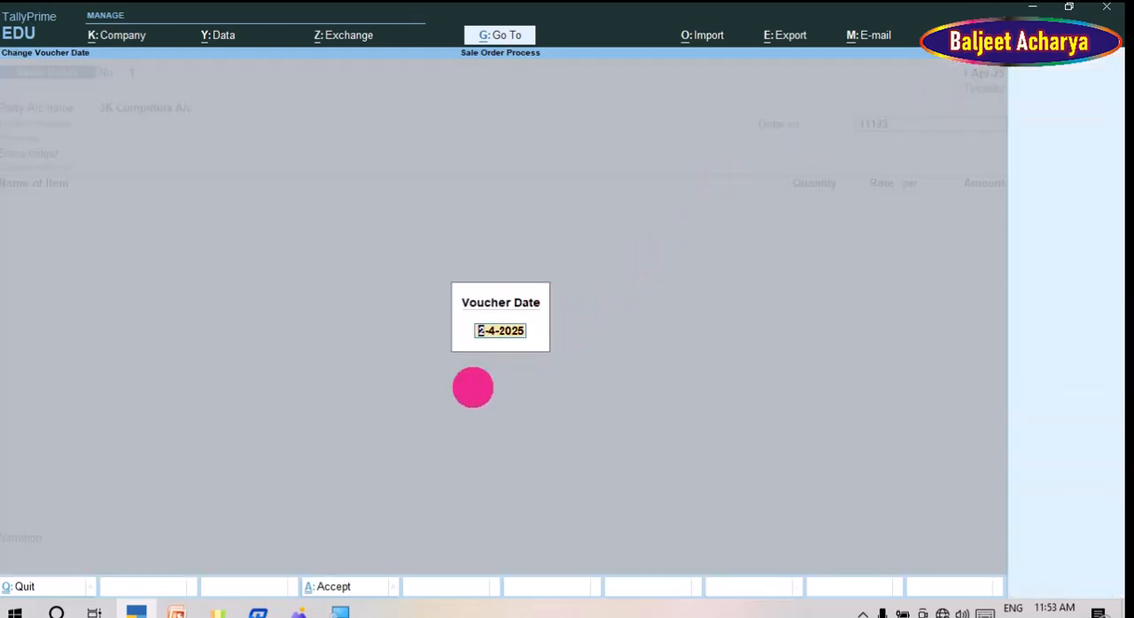
pyautogui.write('1')
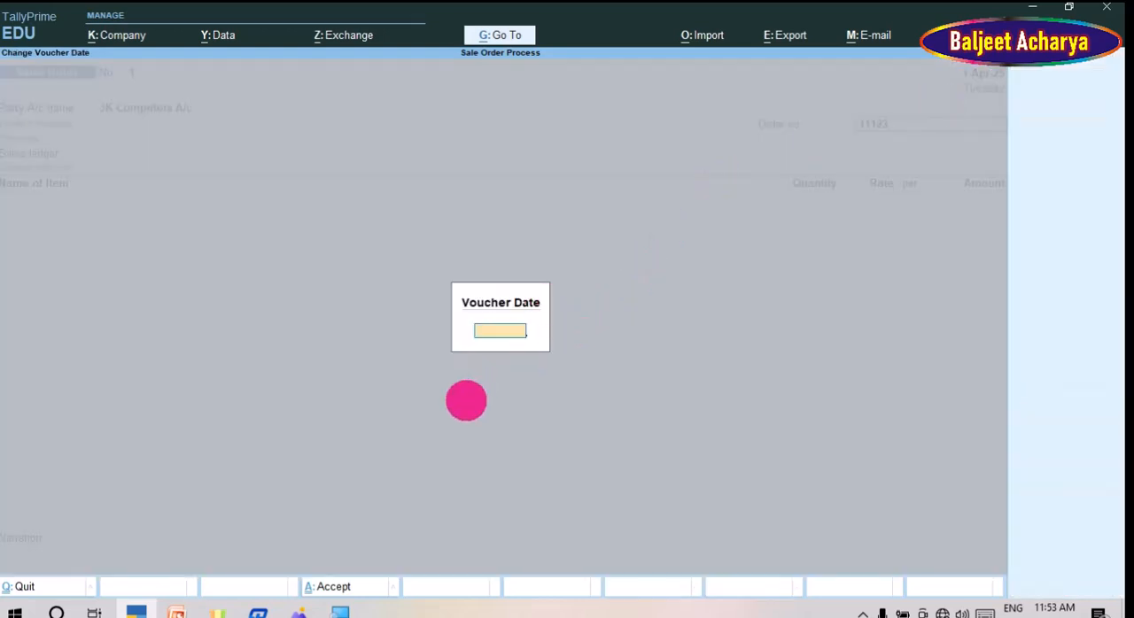
pyautogui.press('Return')
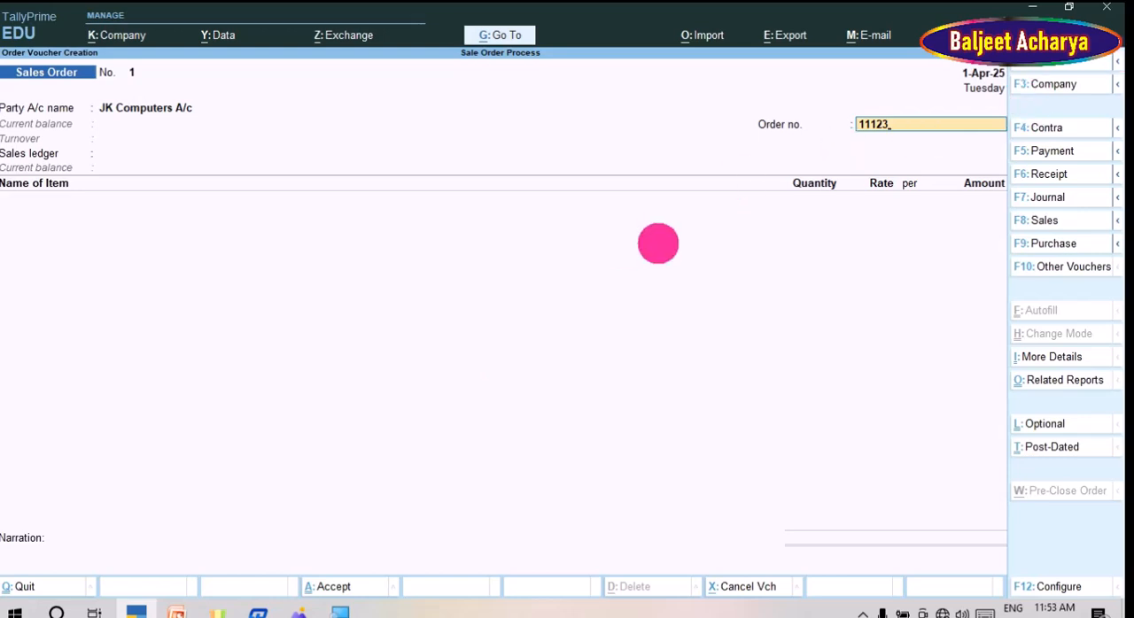
# Step: Choose Sale A/c as the sales ledger and add HDD (1TB) as the first stock item
pyautogui.press('Return')
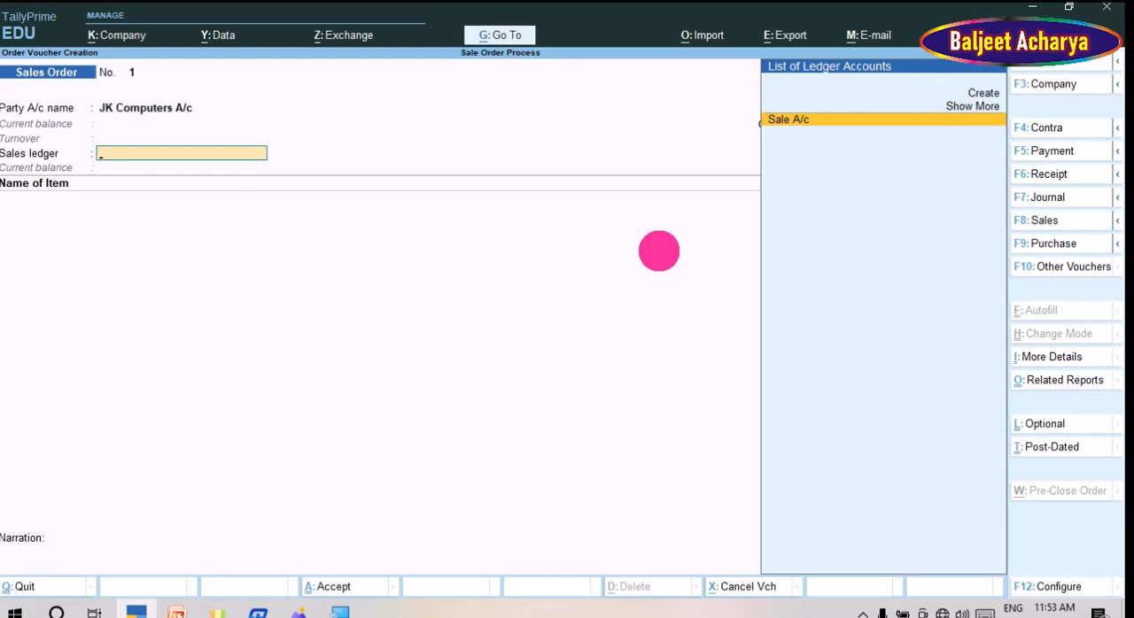
pyautogui.press('Return')
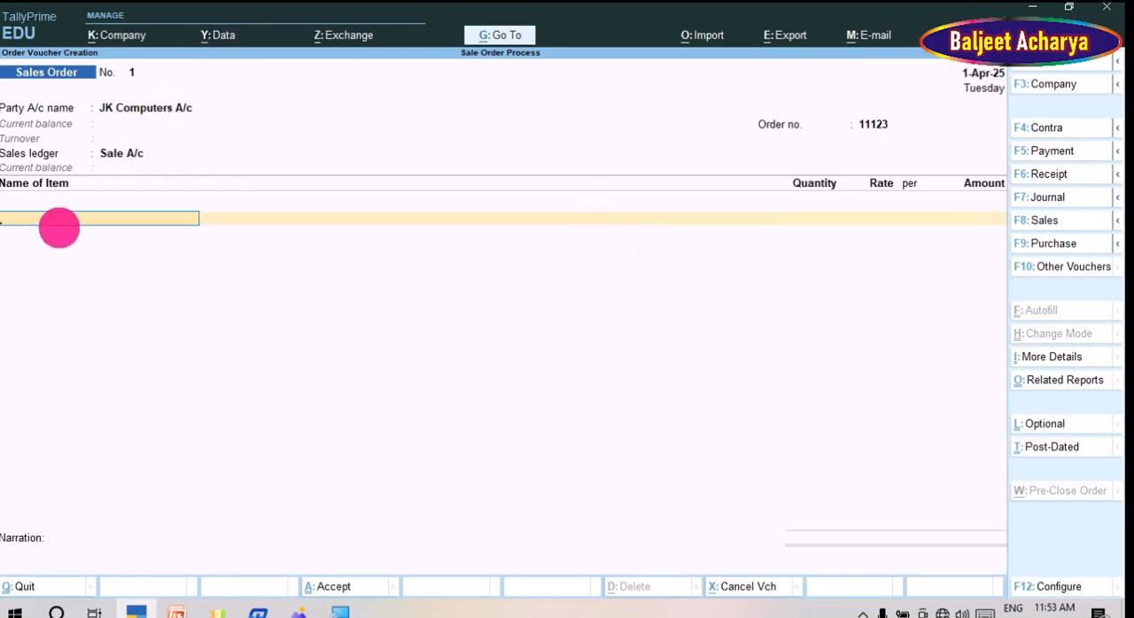
pyautogui.click(58, 221)
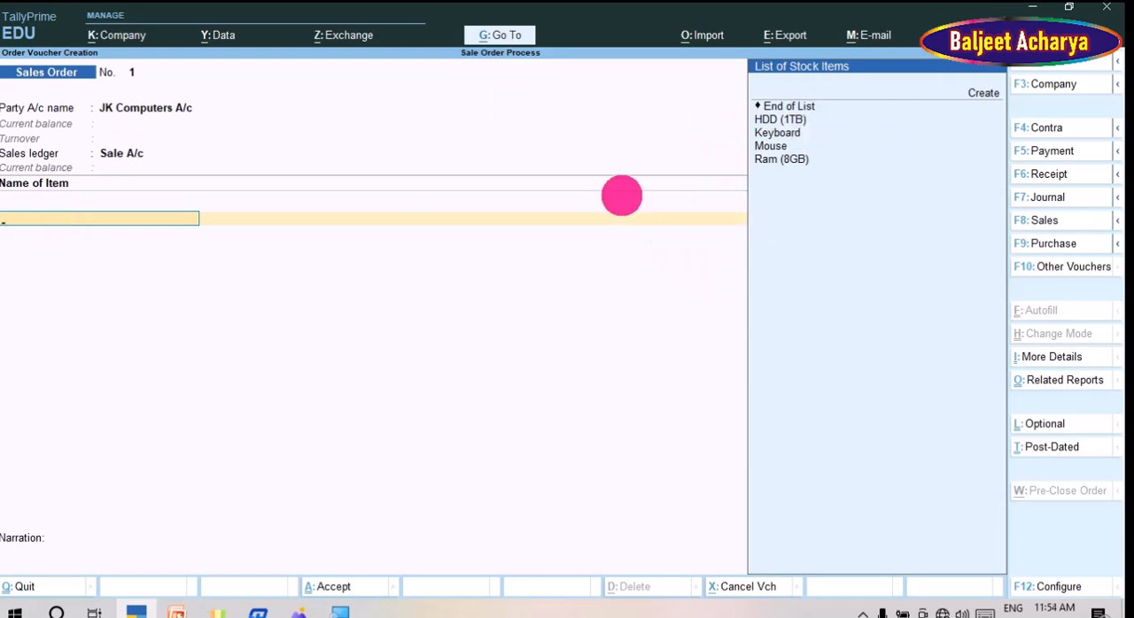
pyautogui.press('Down')
pyautogui.press('Down')
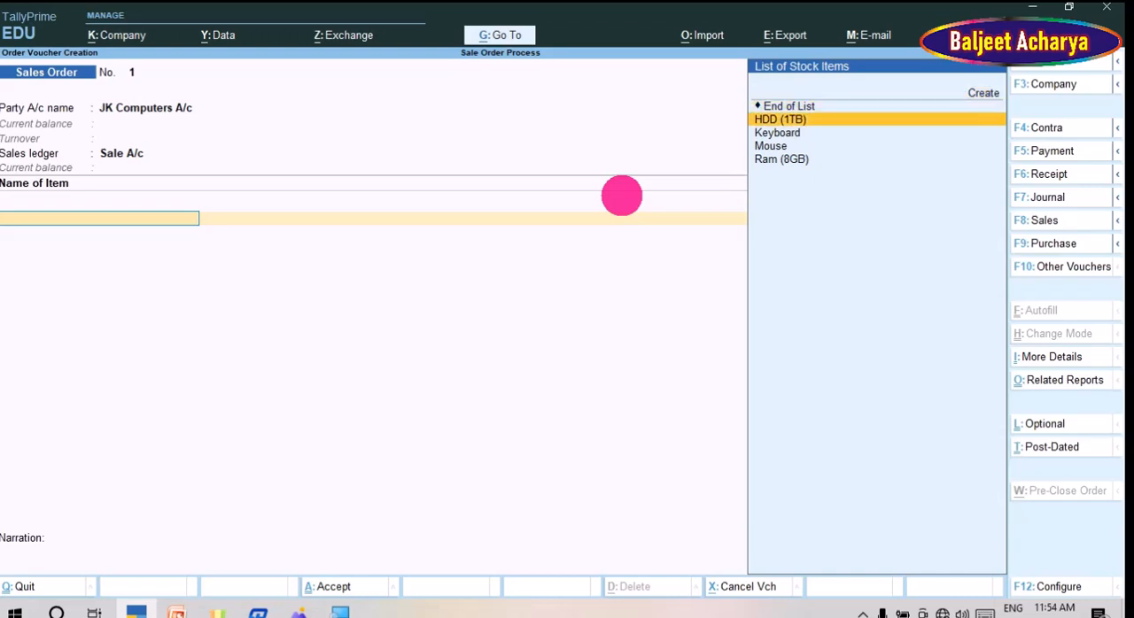
pyautogui.press('Return')
pyautogui.press('Return')
pyautogui.press('Return')
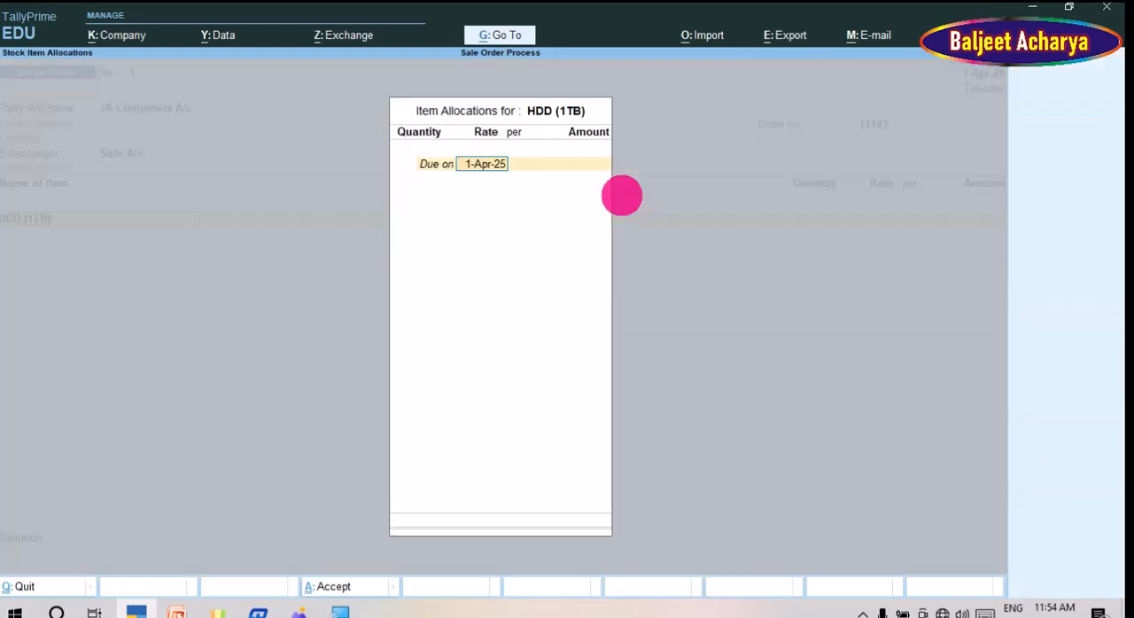
# Step: Set the due date of the HDD (1TB) allocation to 12 Days
pyautogui.press('BackSpace')
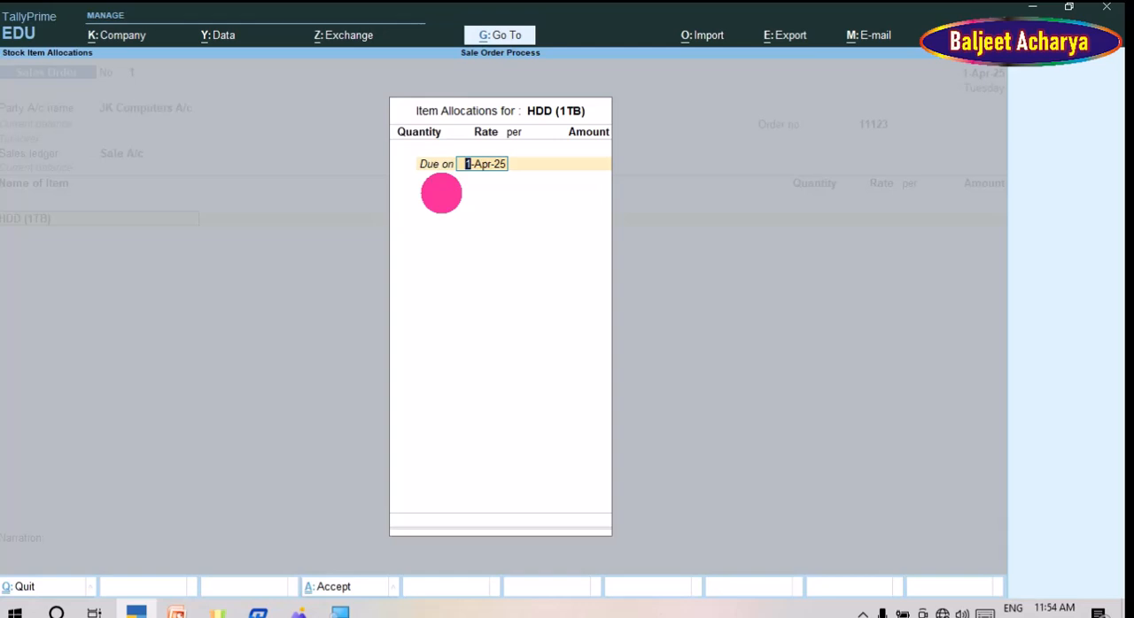
pyautogui.write('1')
pyautogui.press('Return')
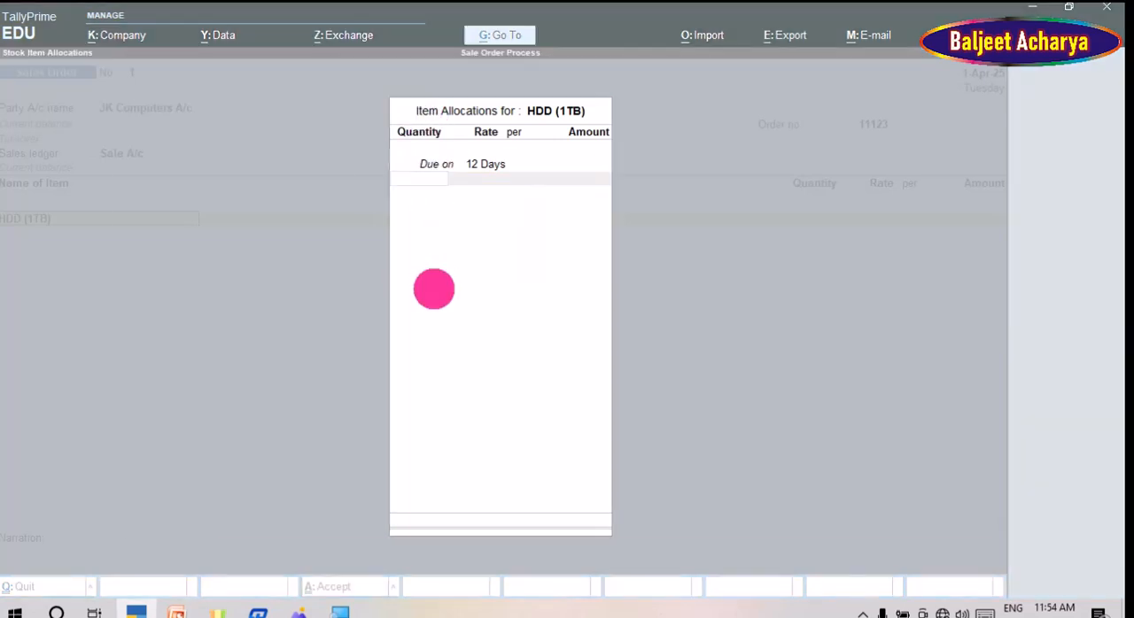
# Step: Check the HDD (1TB) row in the order sheet image and allocate 100 pcs at a rate of 2500
pyautogui.hotkey('alt', 'Tab')
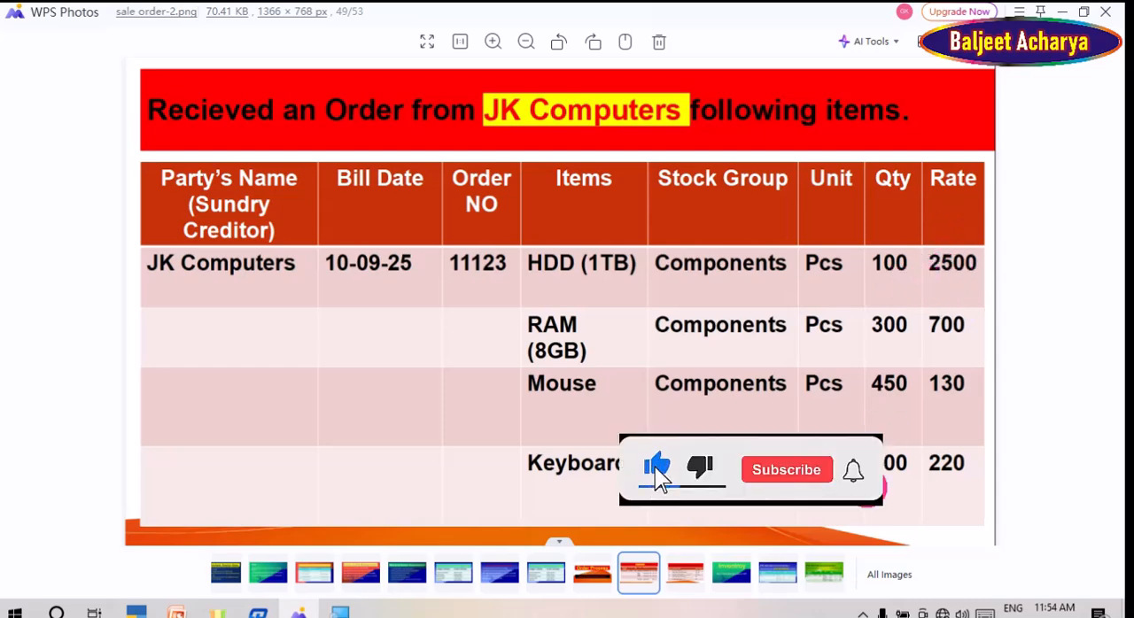
pyautogui.hotkey('alt', 'Tab')
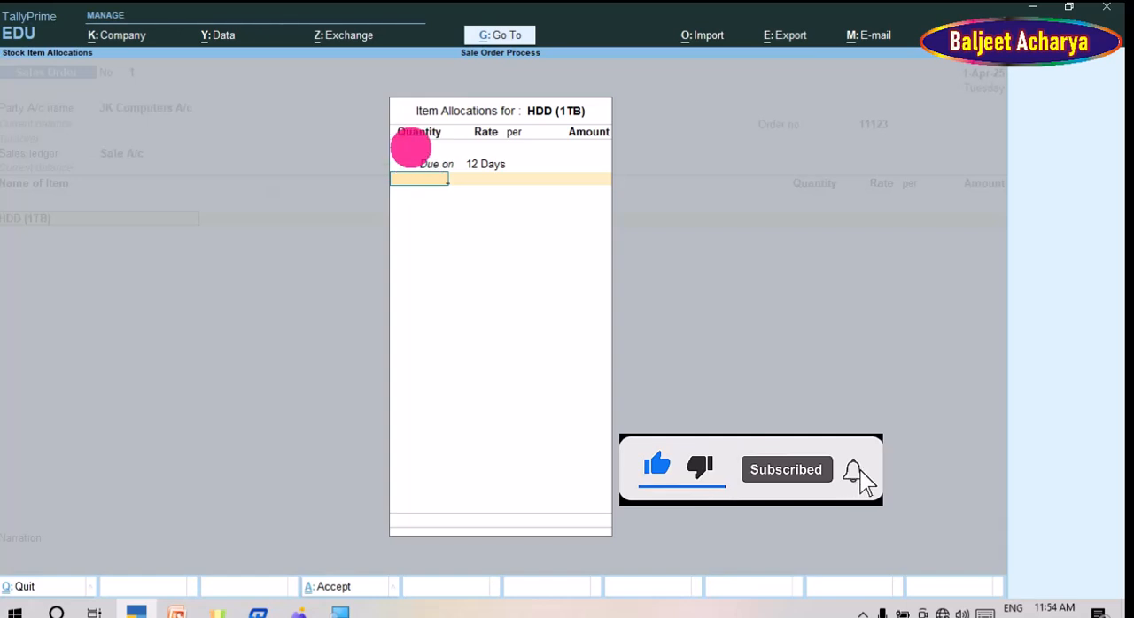
pyautogui.write('00')
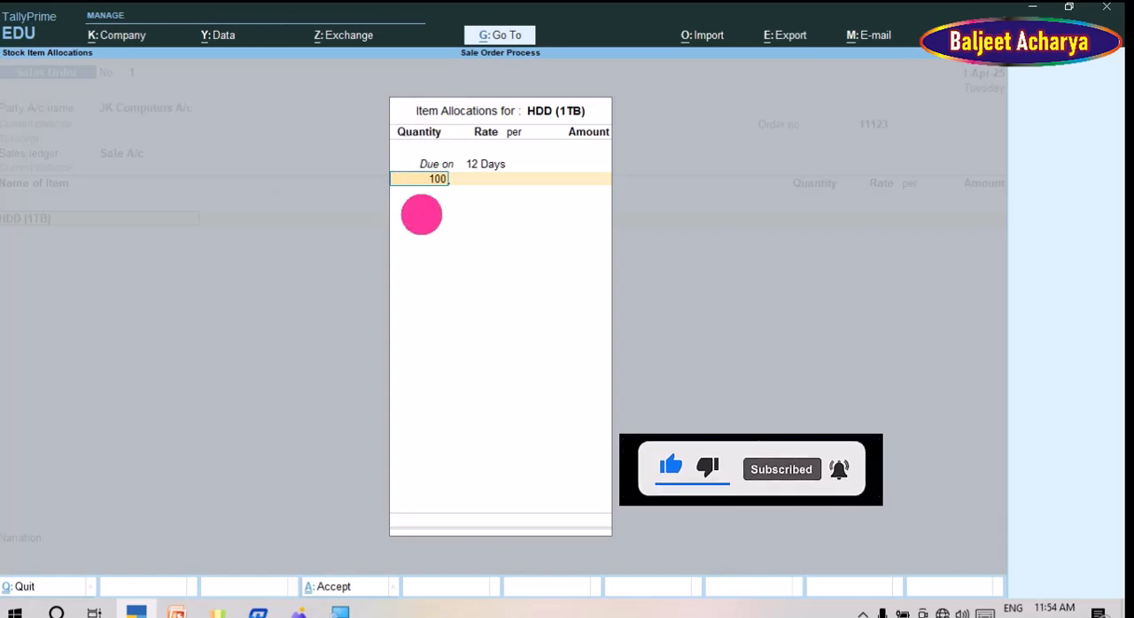
pyautogui.press('Return')
pyautogui.press('Return')
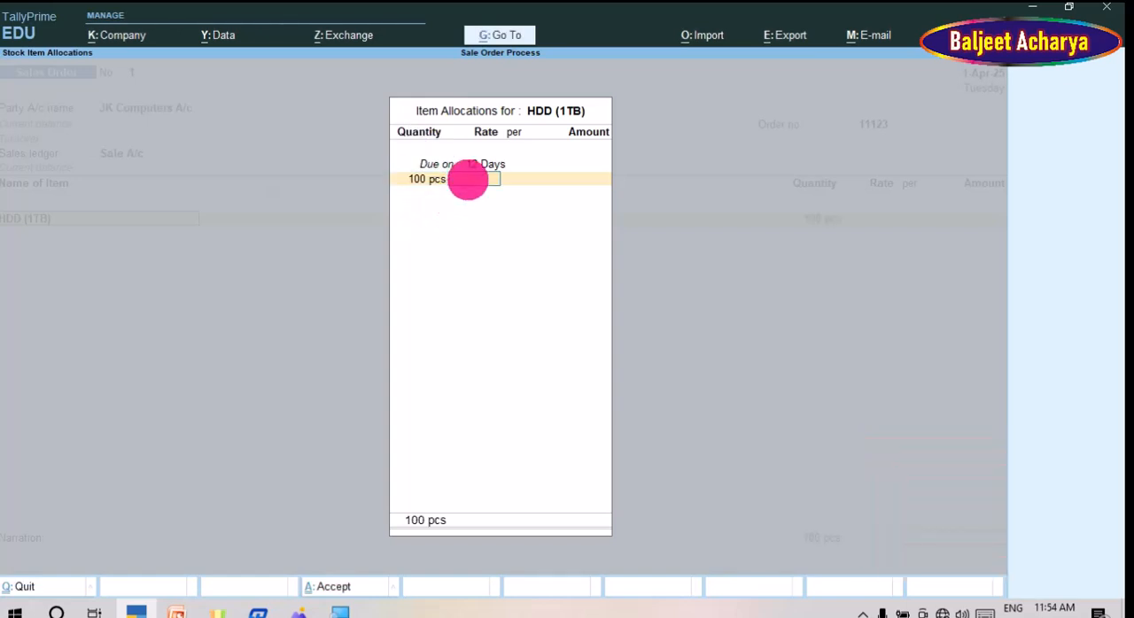
pyautogui.write('2500')
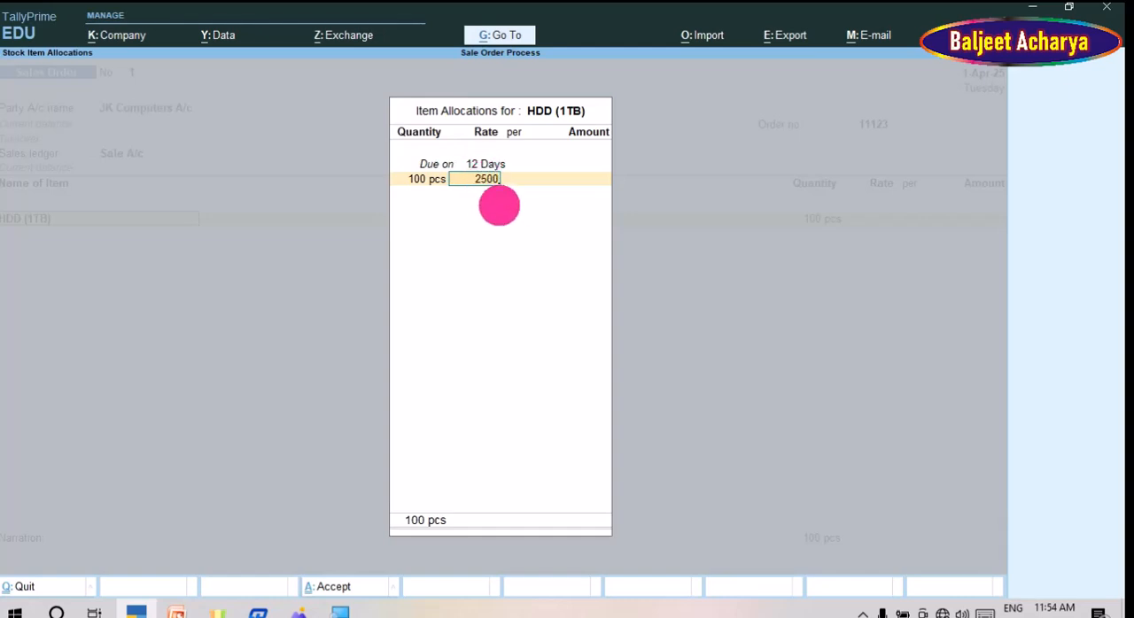
pyautogui.press('Return')
pyautogui.press('Return')
pyautogui.press('Return')
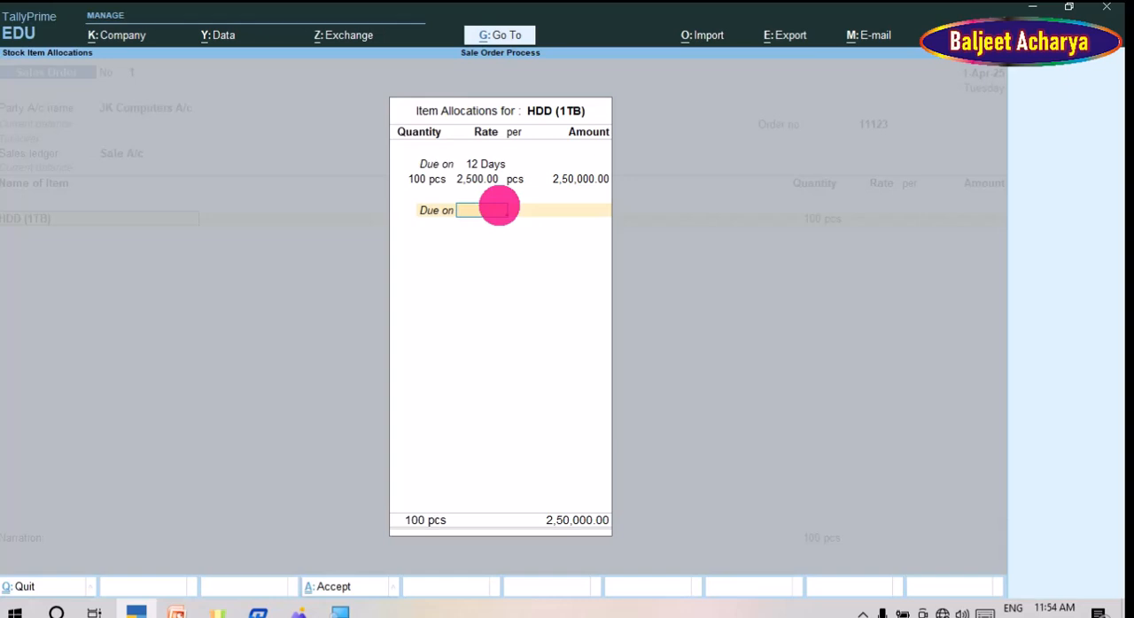
pyautogui.press('Return')
pyautogui.press('Return')
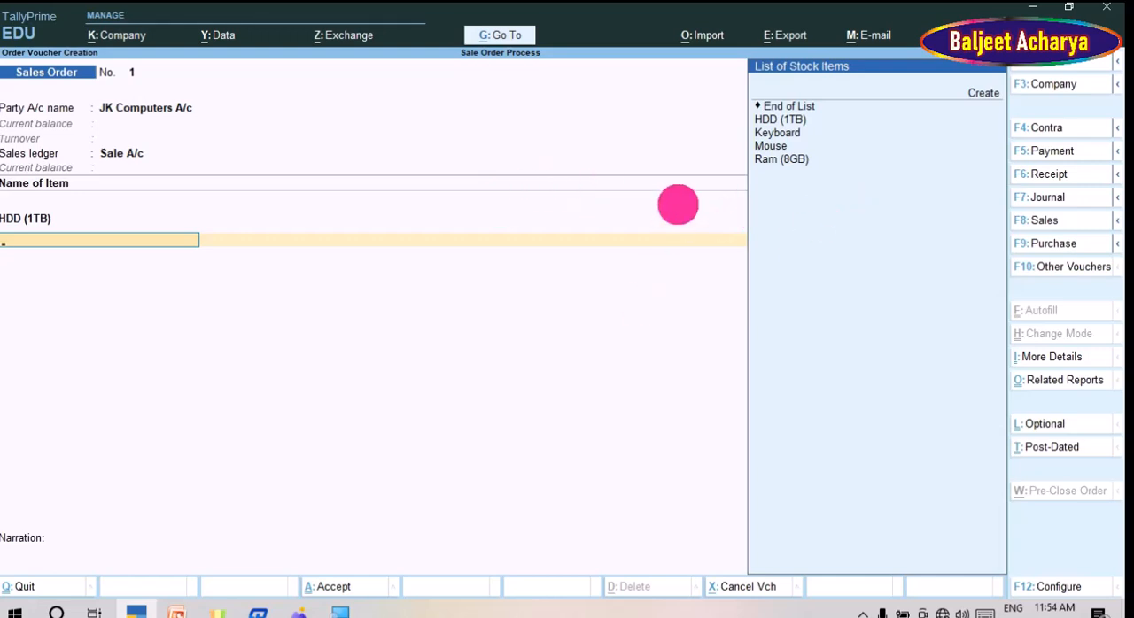
# Step: Add Ram (8GB) as the second stock item and set its allocation due date to 12 Days
pyautogui.press('Down')
pyautogui.press('Down')
pyautogui.press('Down')
pyautogui.press('Down')
pyautogui.press('Down')
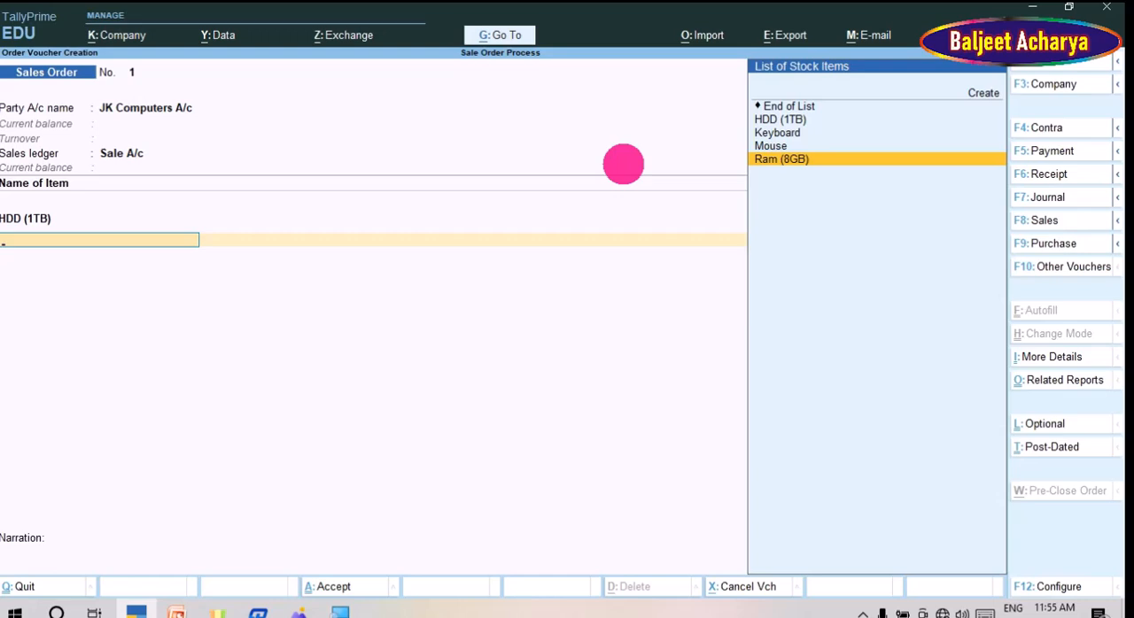
pyautogui.press('Return')
pyautogui.press('Return')
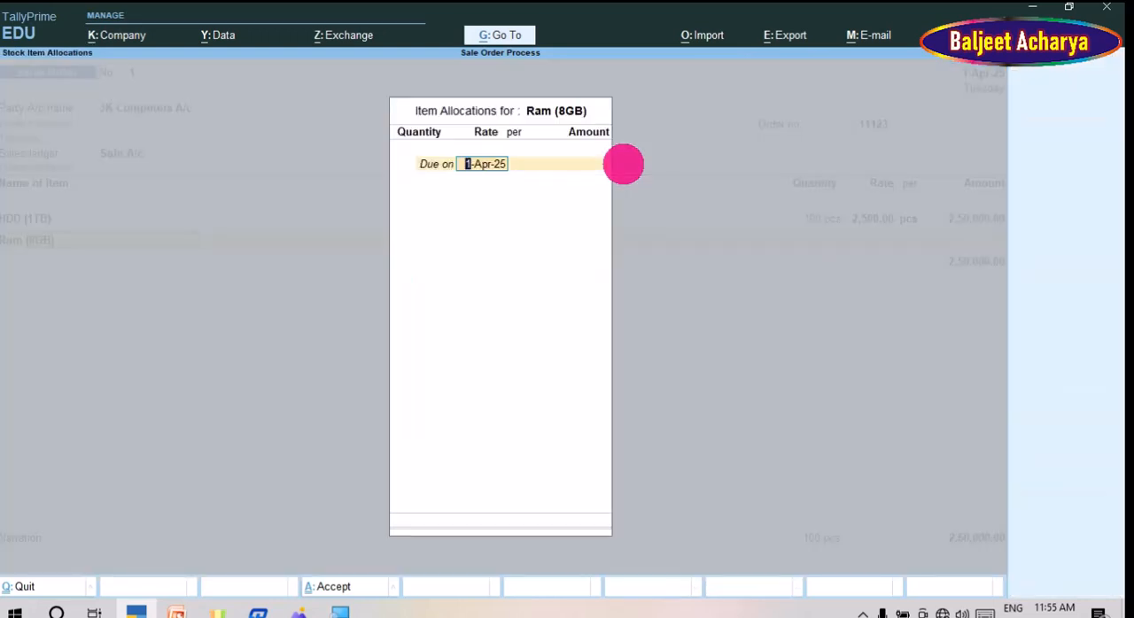
pyautogui.write('12')
pyautogui.press('Return')
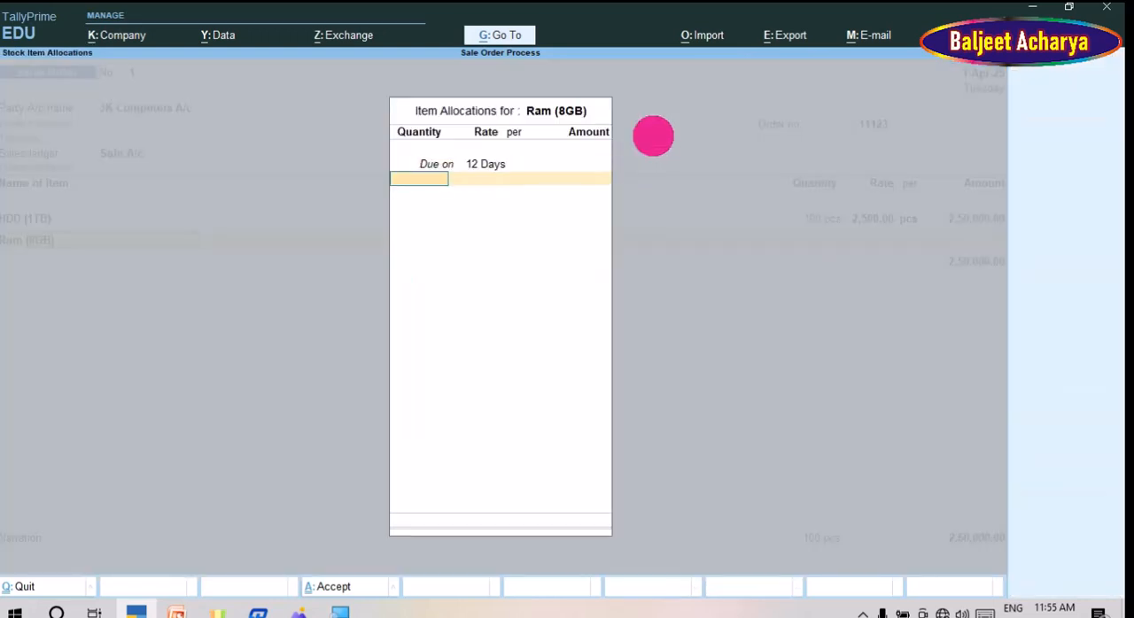
# Step: Check the RAM (8GB) row in the order sheet image and allocate 300 pcs at a rate of 700
pyautogui.hotkey('alt', 'Tab')
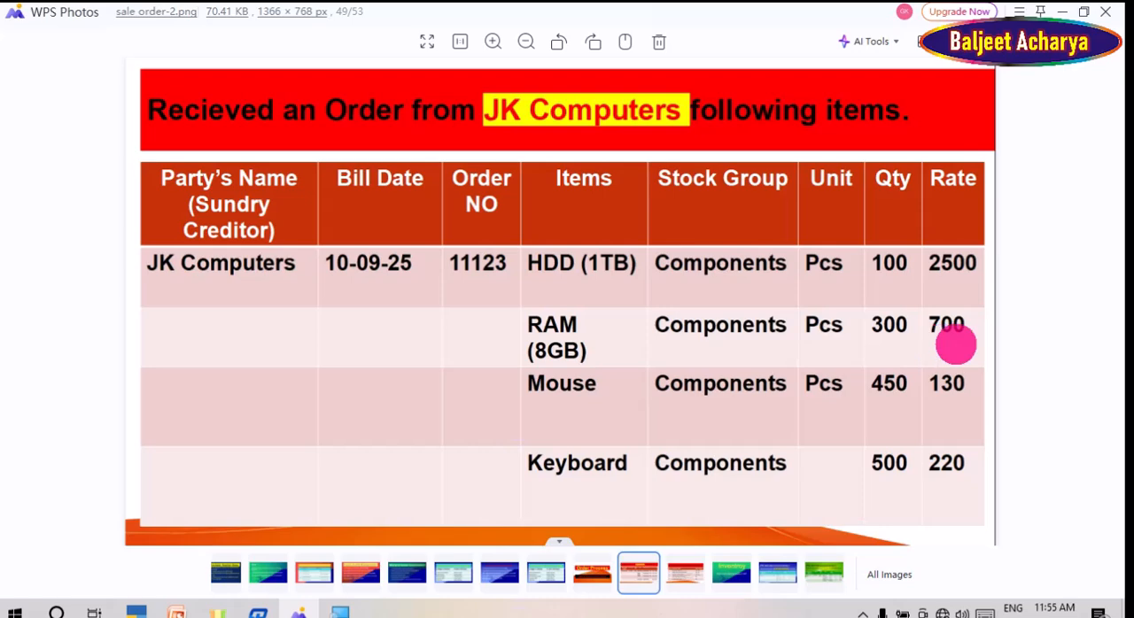
pyautogui.hotkey('alt', 'Tab')
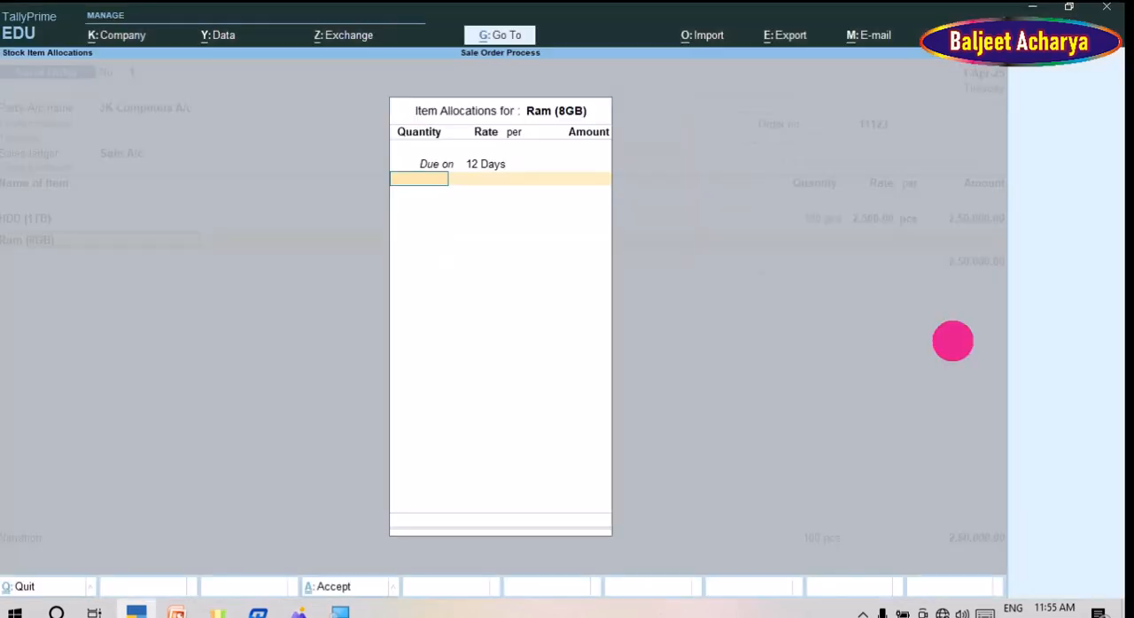
pyautogui.write('3')
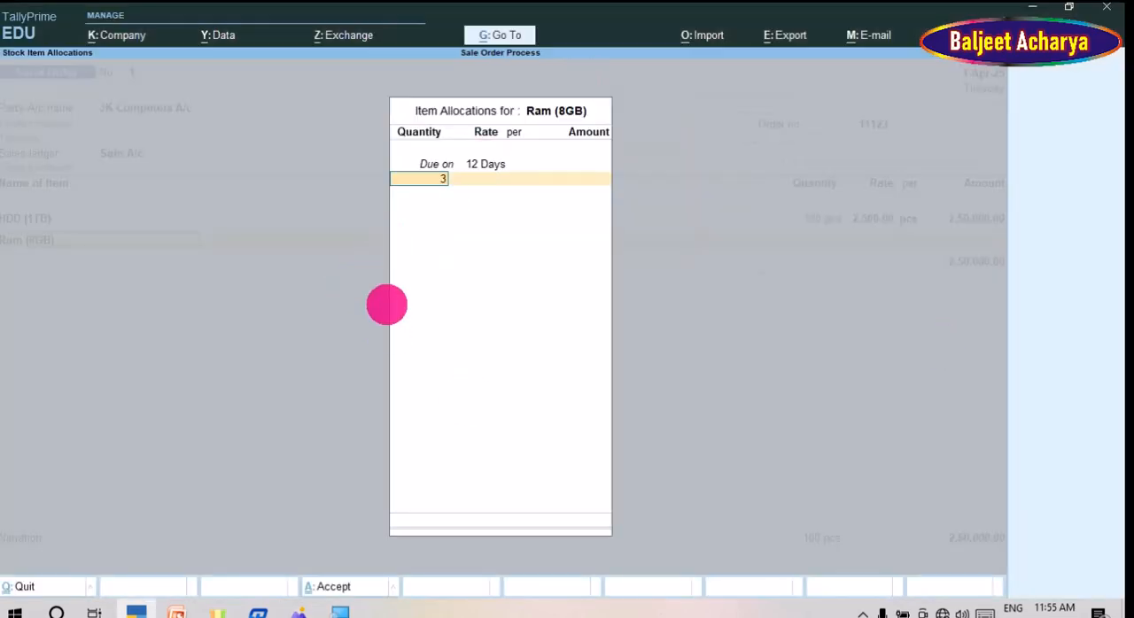
pyautogui.write('00')
pyautogui.press('Return')
pyautogui.press('Return')
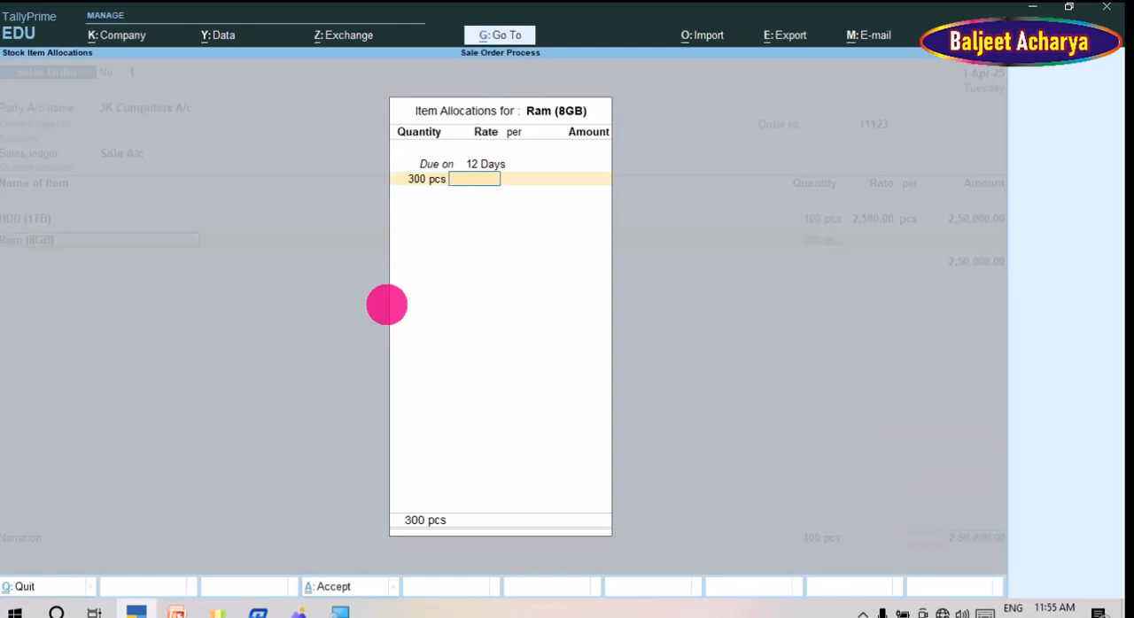
pyautogui.write('700')
pyautogui.press('Return')
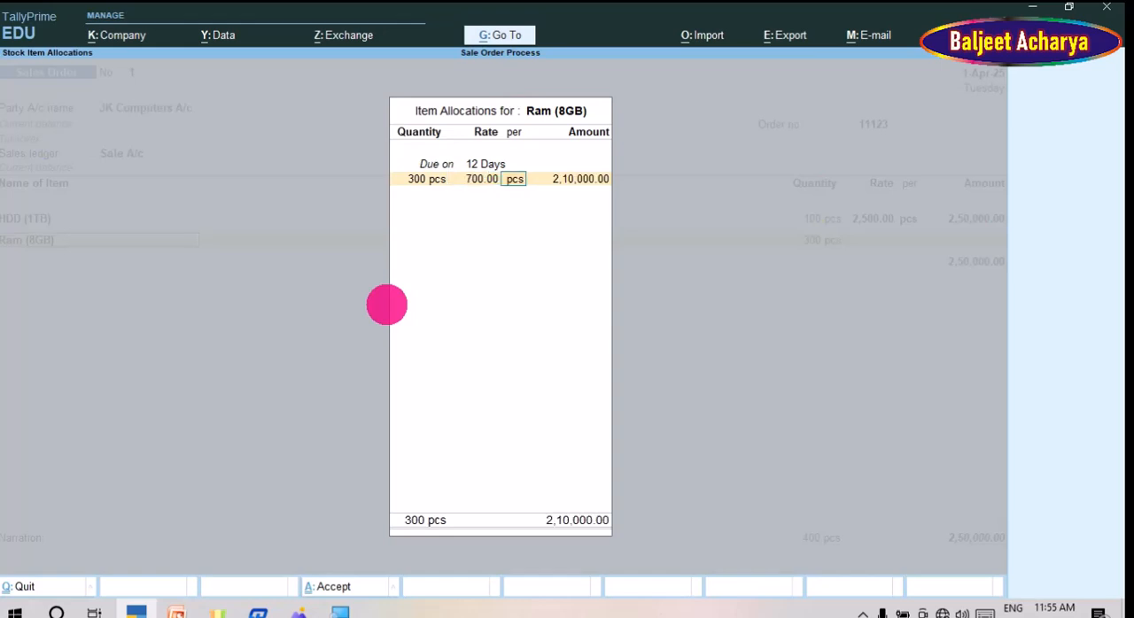
pyautogui.press('Return')
pyautogui.press('Return')
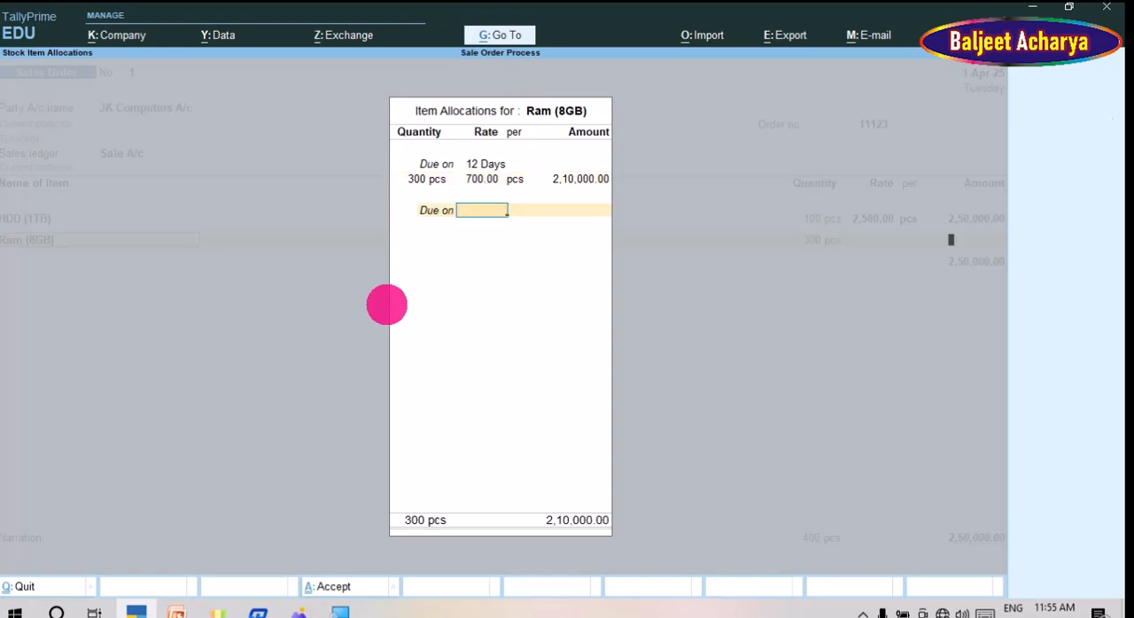
pyautogui.press('Return')
pyautogui.press('Return')
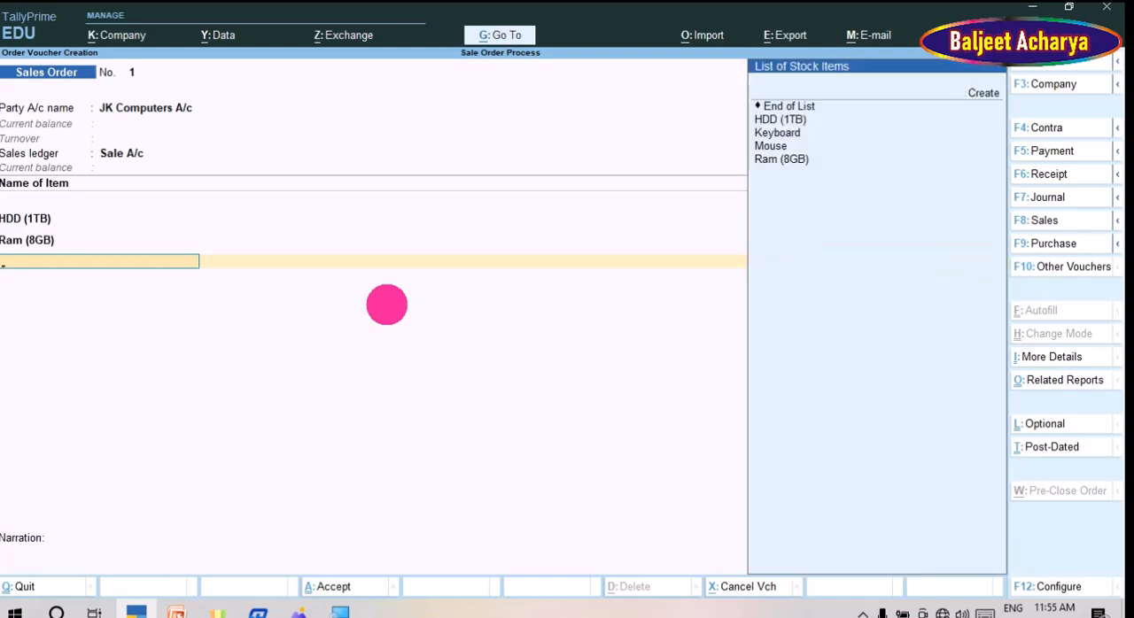
# Step: Add Mouse as the third stock item and set its allocation due date to 12 Days
pyautogui.press('Down')
pyautogui.press('Down')
pyautogui.press('Down')
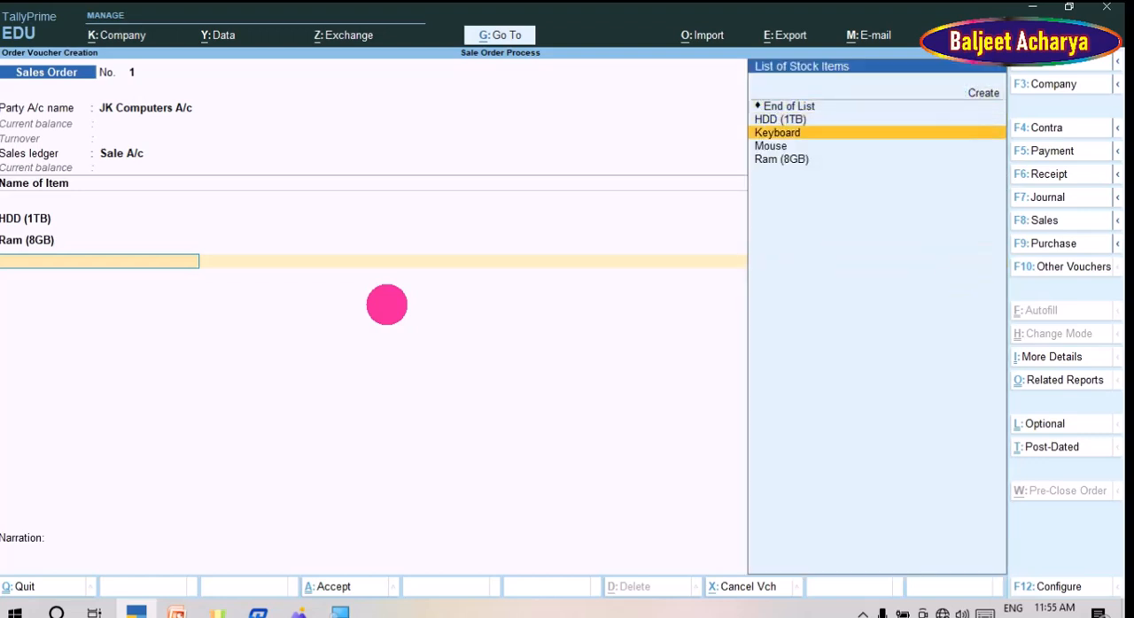
pyautogui.press('Return')
pyautogui.press('Return')
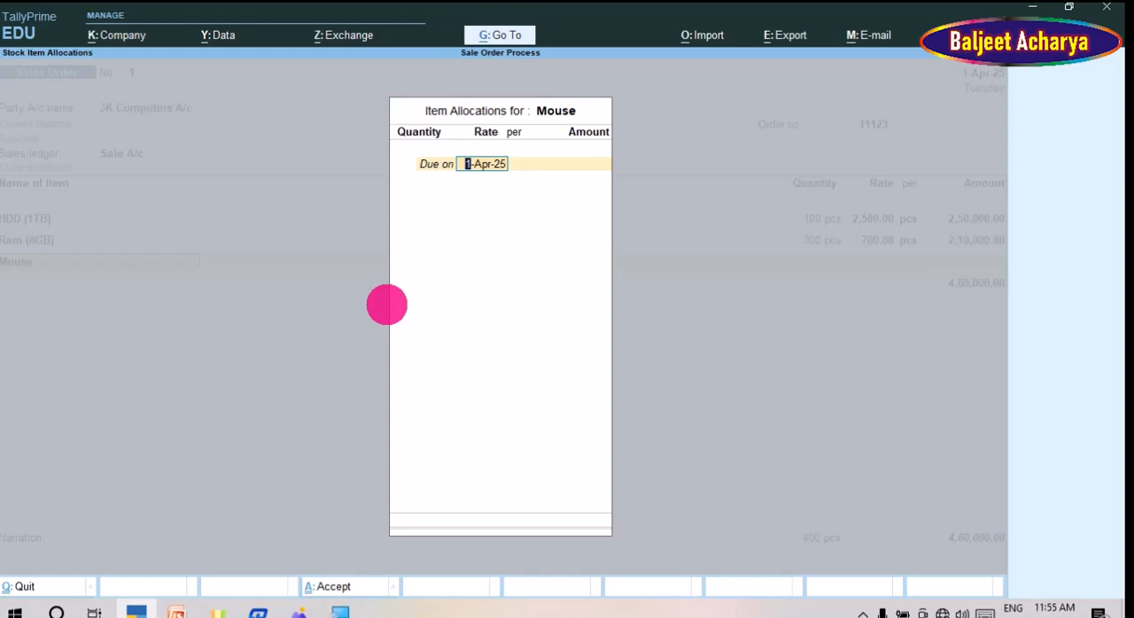
pyautogui.write('12')
pyautogui.press('Return')
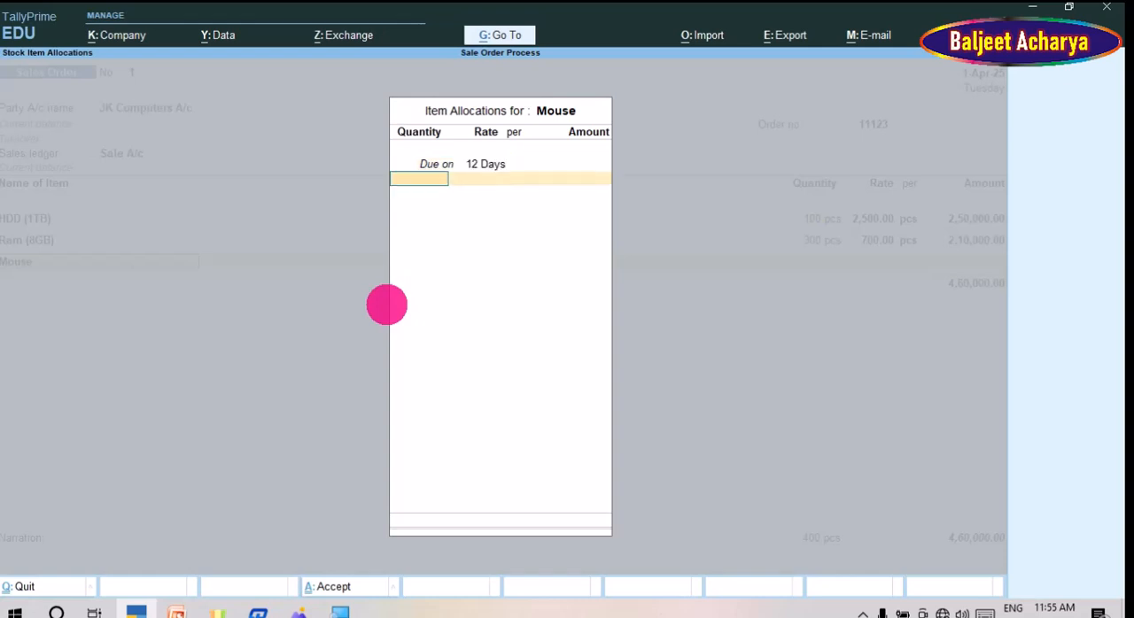
# Step: Check the Mouse row in the order sheet image and allocate 450 pcs at a rate of 130
pyautogui.hotkey('alt', 'Tab')
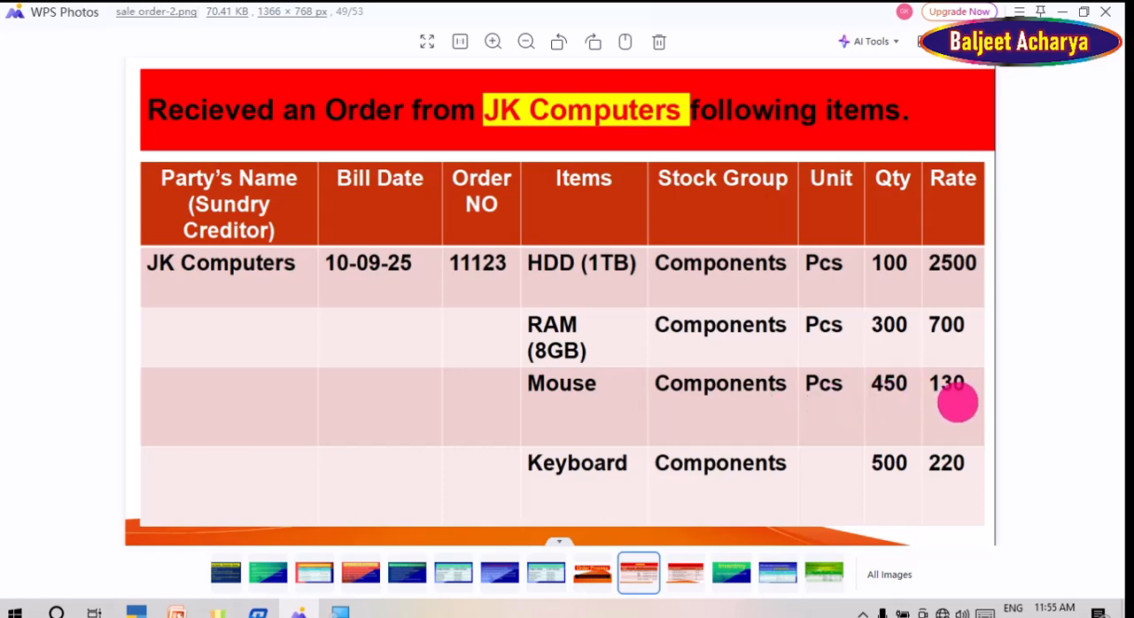
pyautogui.hotkey('alt', 'Tab')
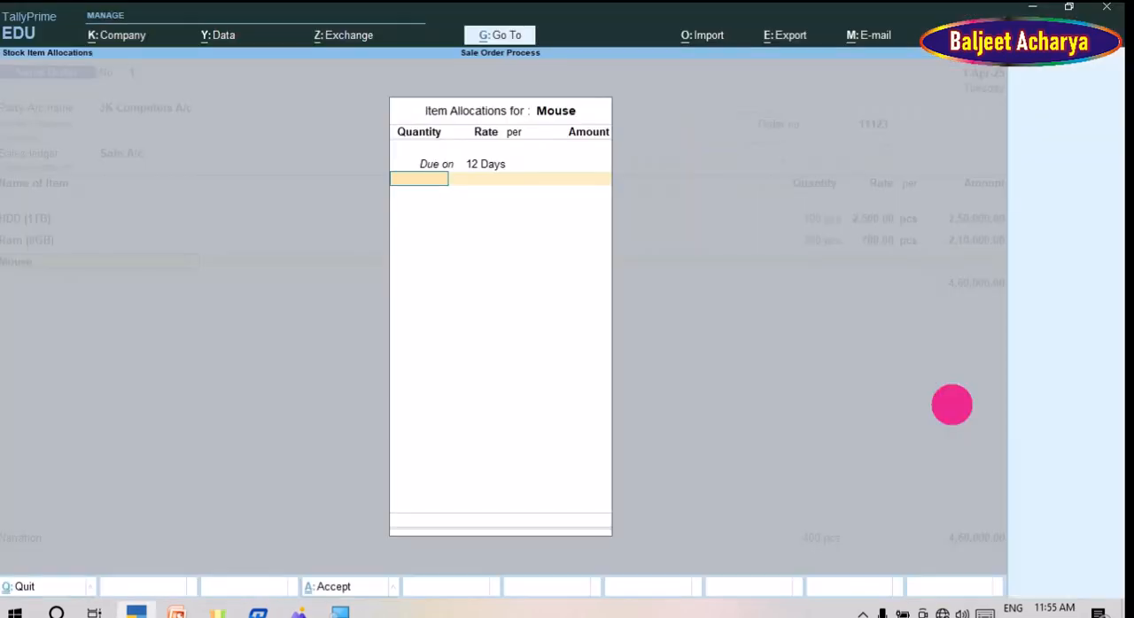
pyautogui.write('450')
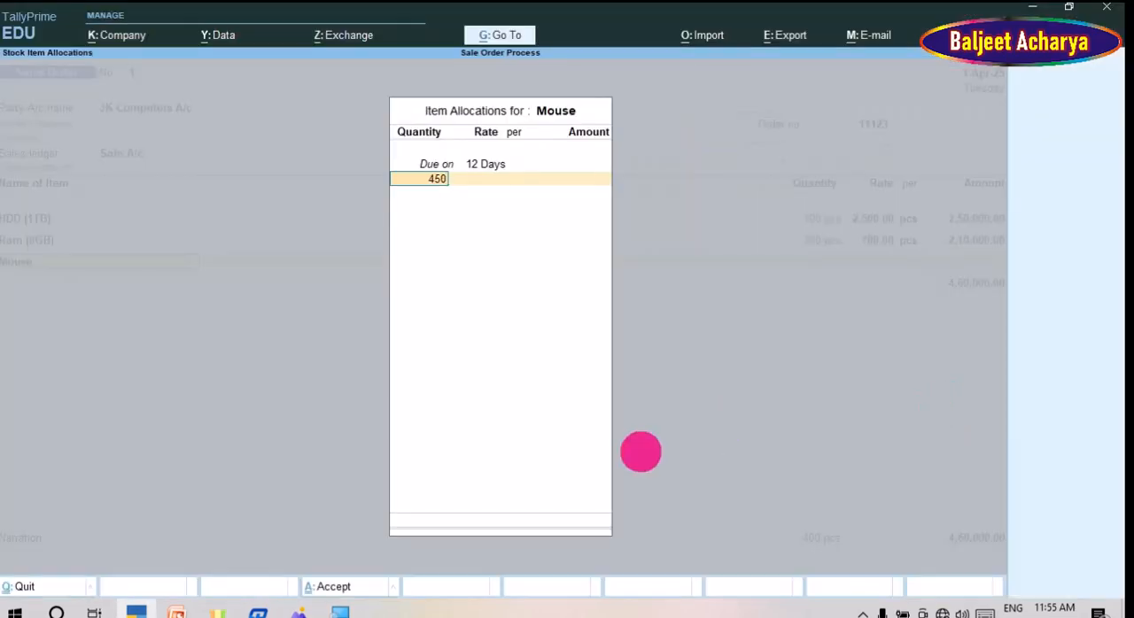
pyautogui.press('Return')
pyautogui.press('Return')
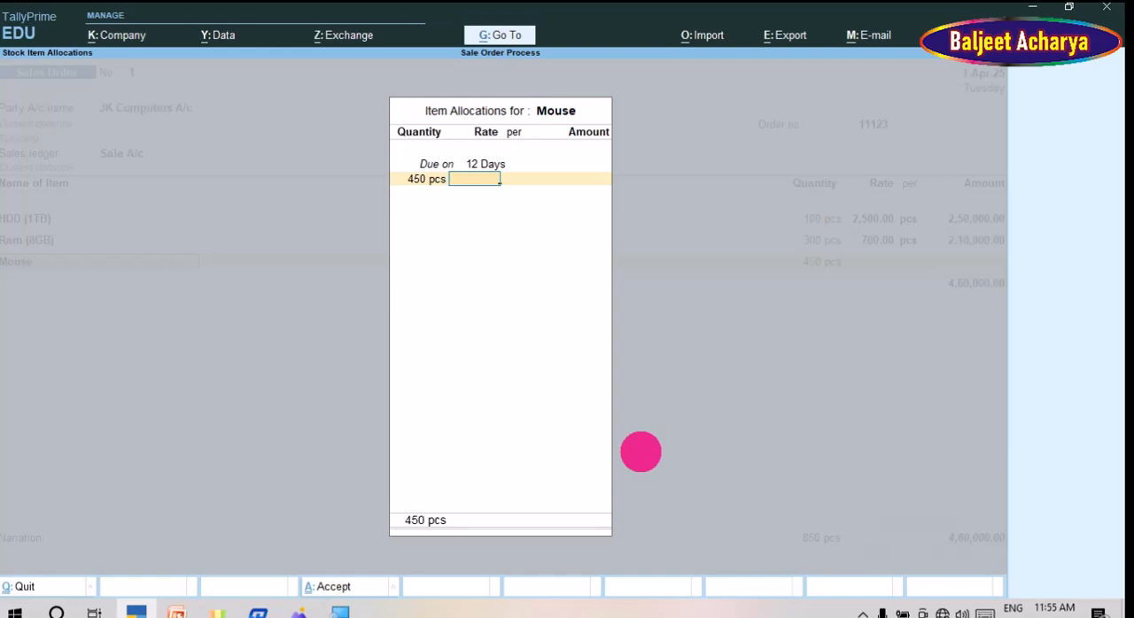
pyautogui.write('130')
pyautogui.press('Return')
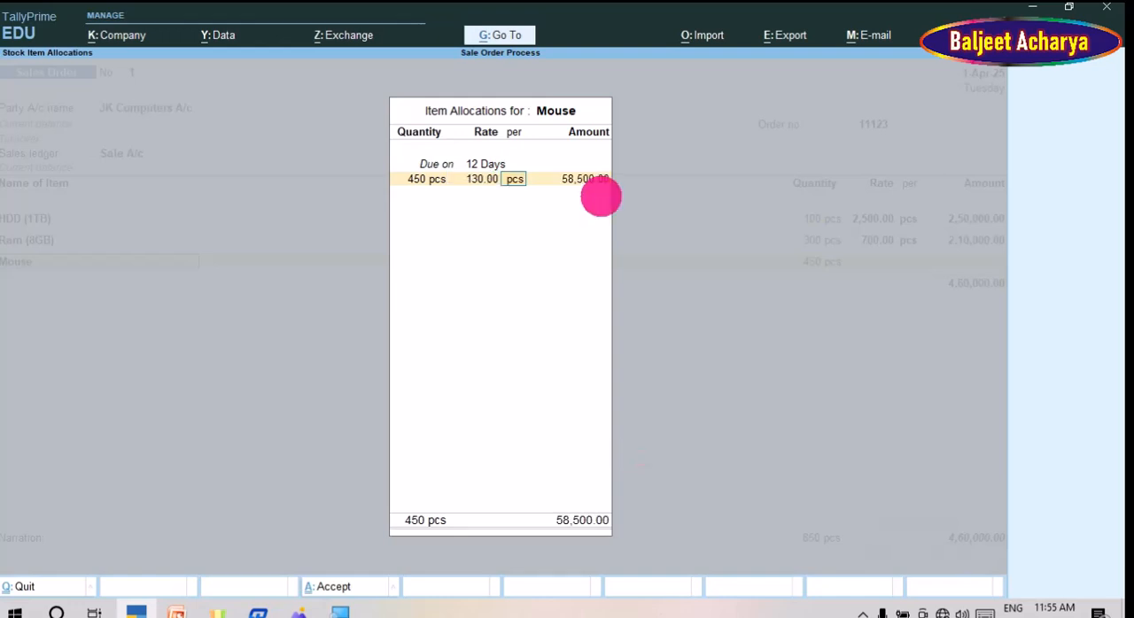
pyautogui.press('Return')
pyautogui.press('Return')
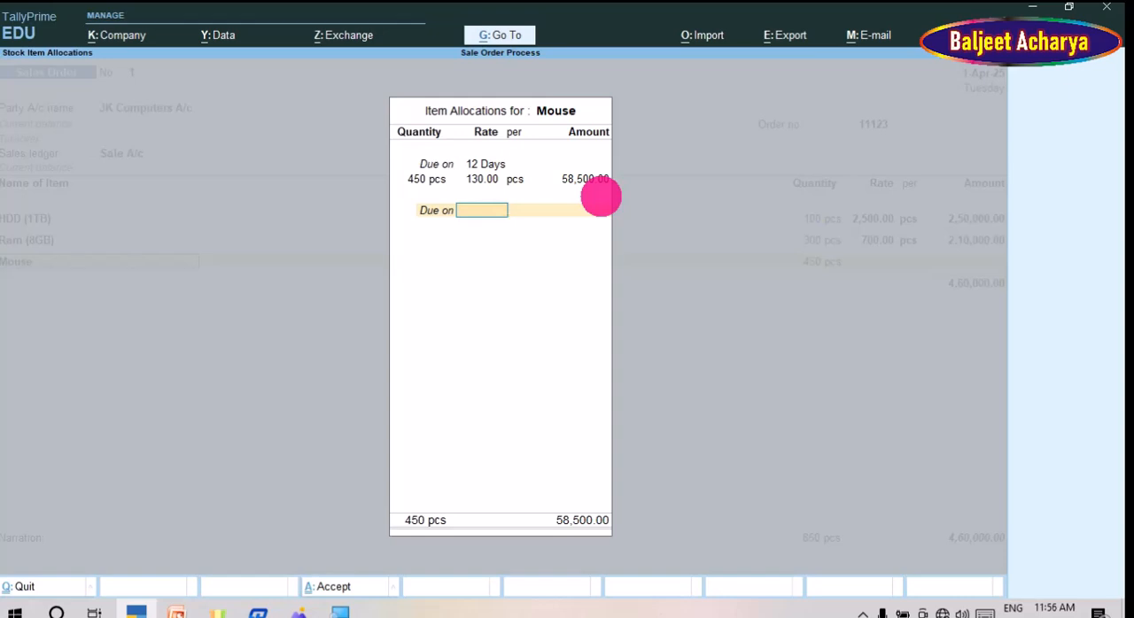
pyautogui.press('Return')
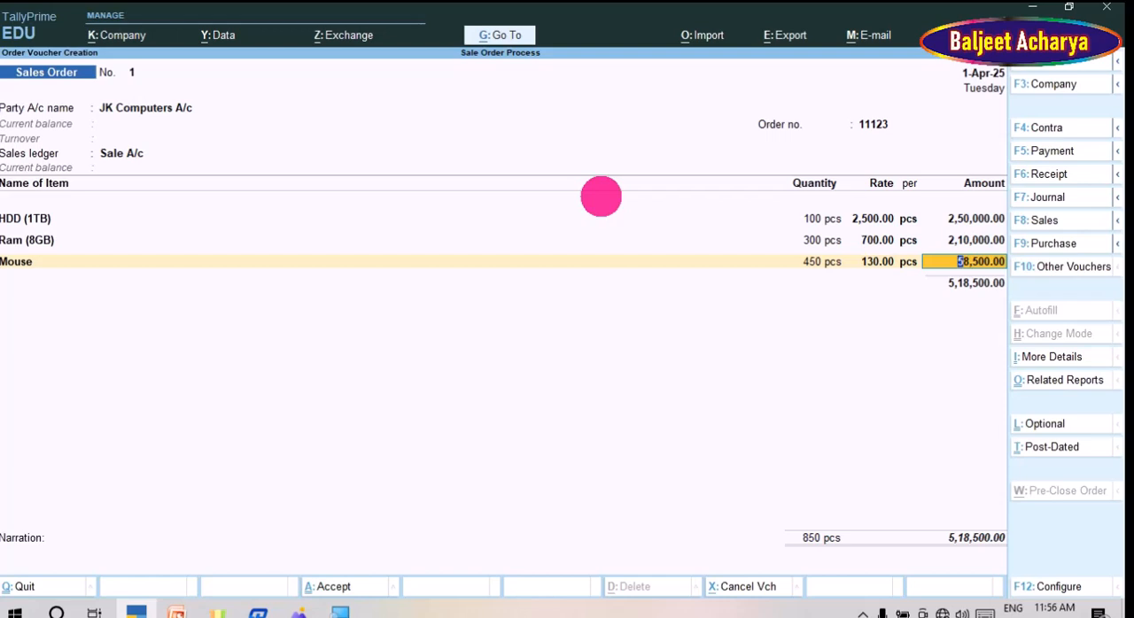
pyautogui.press('Return')
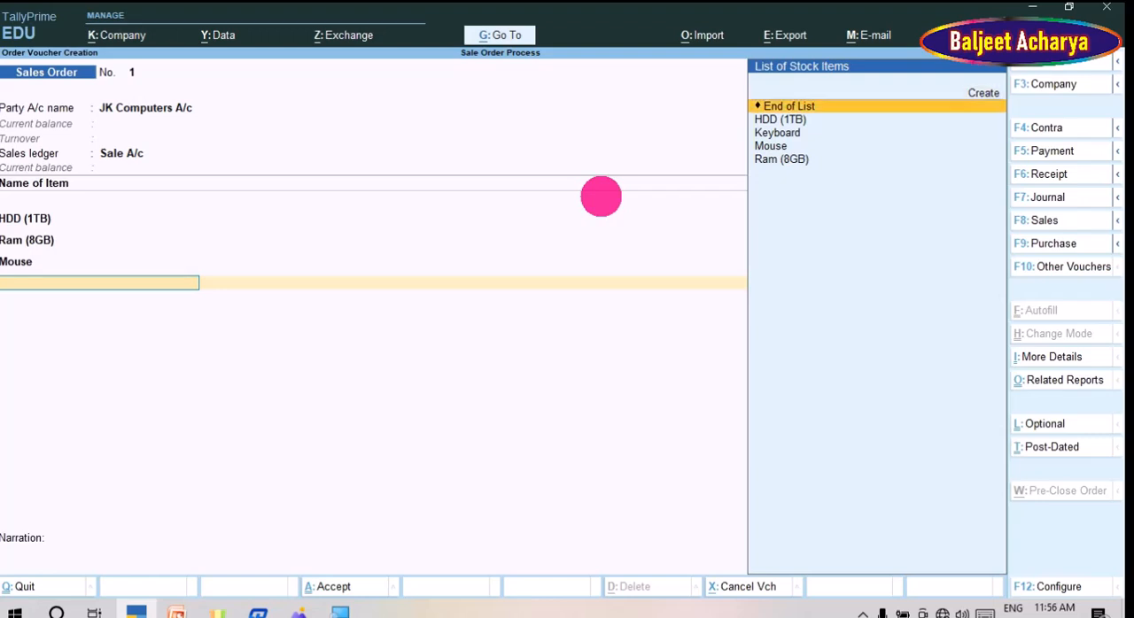
# Step: Add Keyboard as the fourth stock item and set its allocation due date to 12 Days
pyautogui.press('Down')
pyautogui.press('Down')
pyautogui.press('Return')
pyautogui.press('Return')
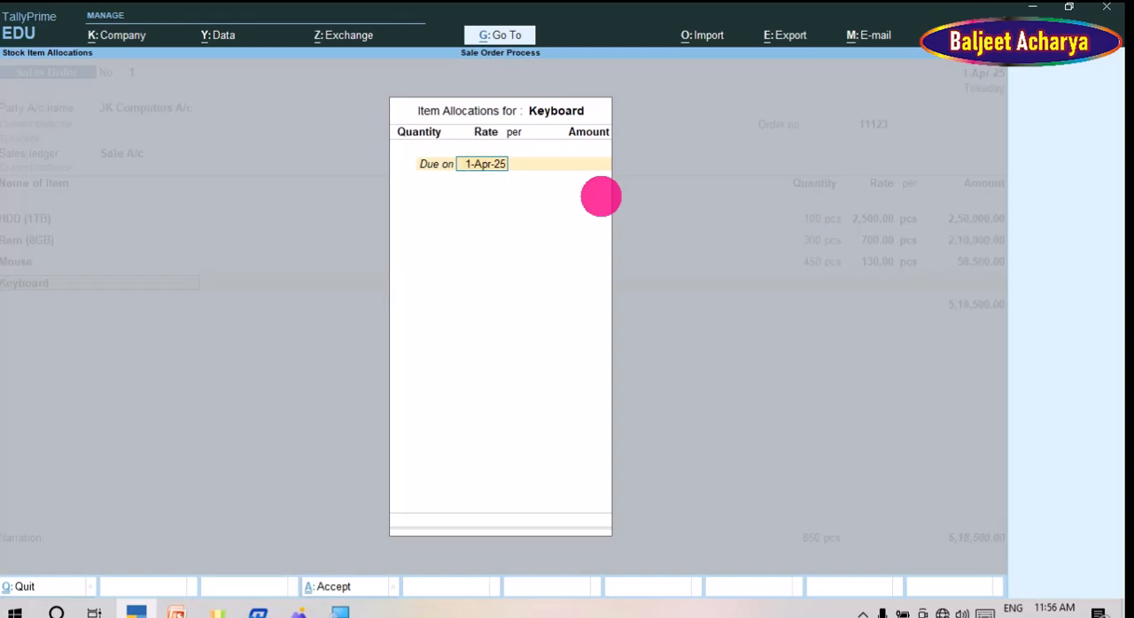
pyautogui.write('12')
pyautogui.press('Return')
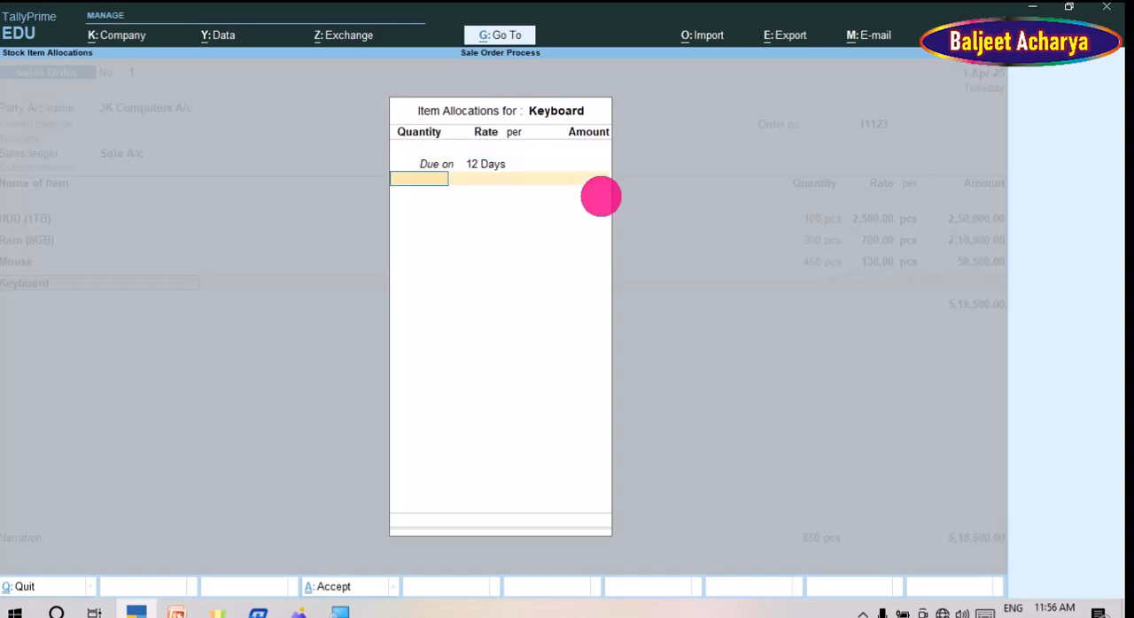
# Step: Check the Keyboard row in the order sheet image and enter a quantity of 500 pcs in its allocation
pyautogui.hotkey('alt', 'Tab')
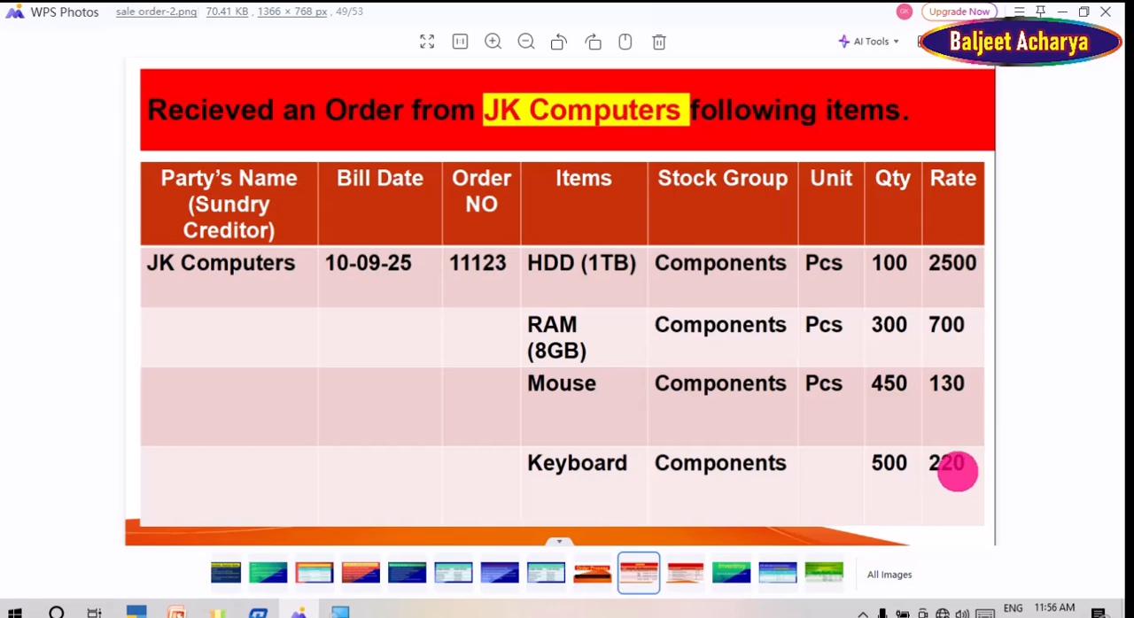
pyautogui.hotkey('alt', 'Tab')
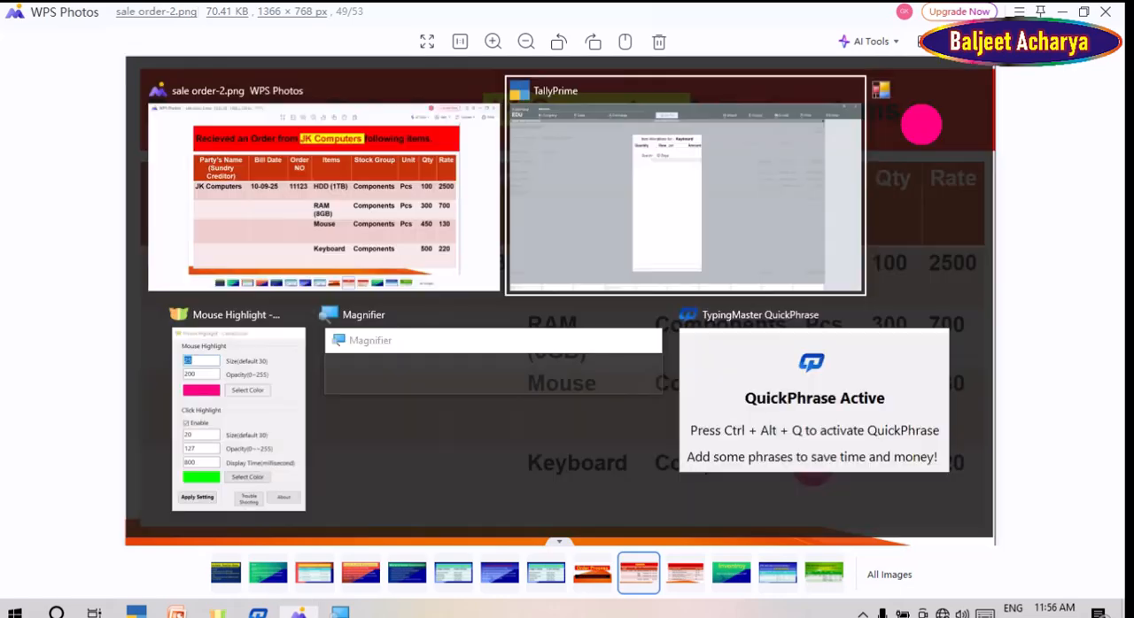
pyautogui.write('500')
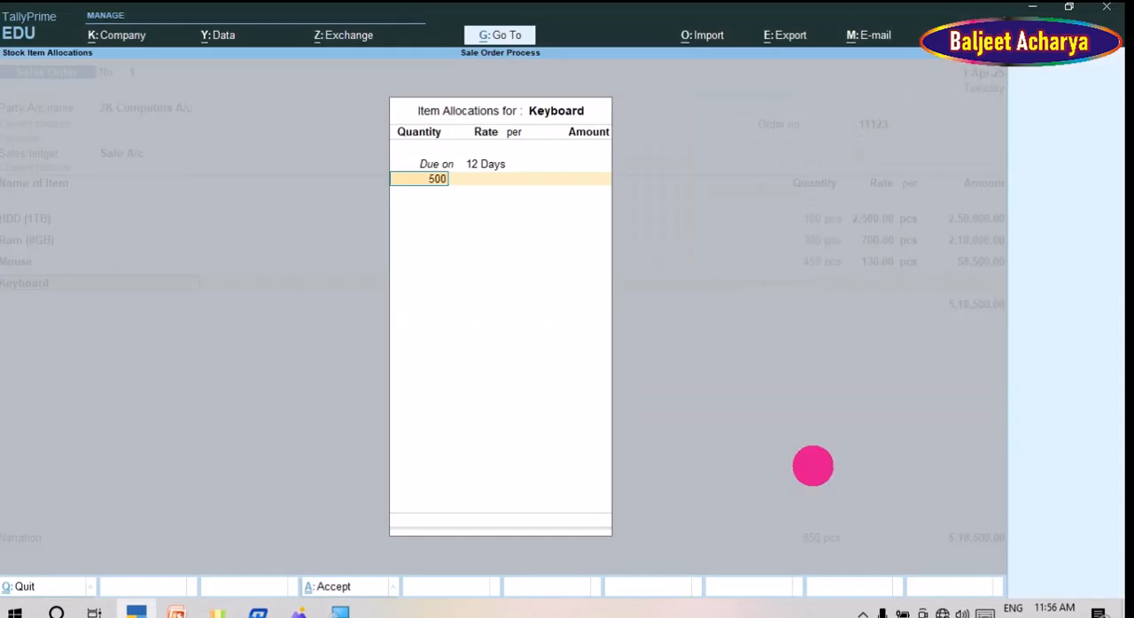
pyautogui.press('Return')
# Step: Set the rate of the Keyboard allocation to 220 per pcs
pyautogui.press('Return')
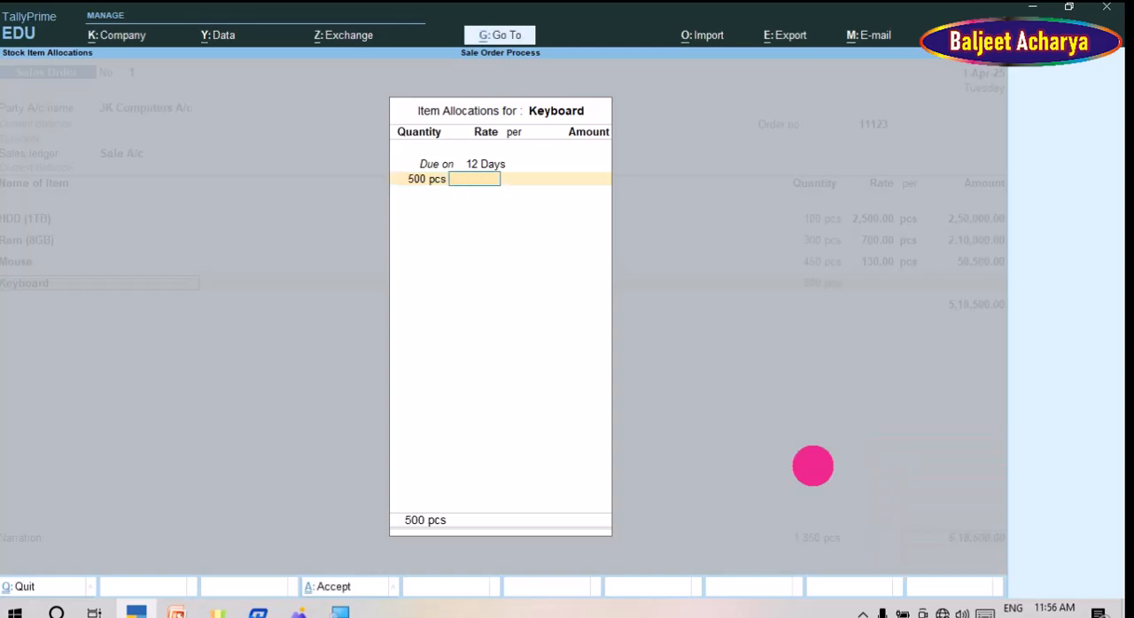
pyautogui.write('120')
pyautogui.hotkey('alt', 'Tab')
pyautogui.hotkey('alt', 'Tab')
pyautogui.write('2')
pyautogui.press('BackSpace')
pyautogui.press('BackSpace')
pyautogui.press('BackSpace')
pyautogui.press('BackSpace')
pyautogui.write('220')
# Step: Accept the Keyboard allocation, end the item list and save the sales order voucher with a blank narration
pyautogui.press('Return')
pyautogui.press('Return')
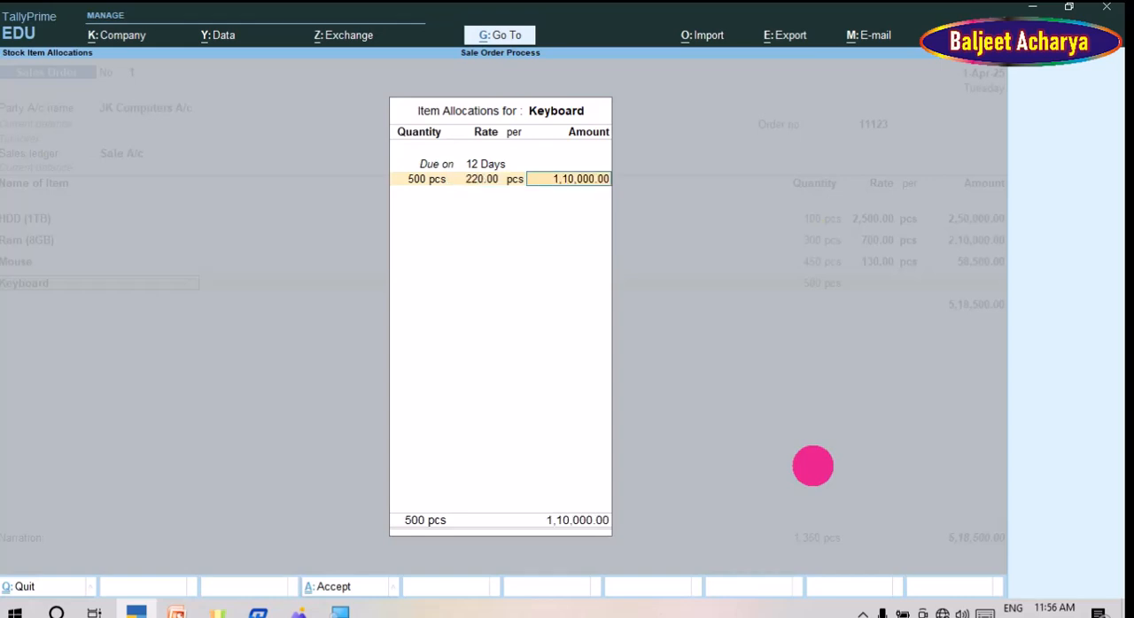
pyautogui.press('Return')
pyautogui.press('Return')
pyautogui.press('Return')
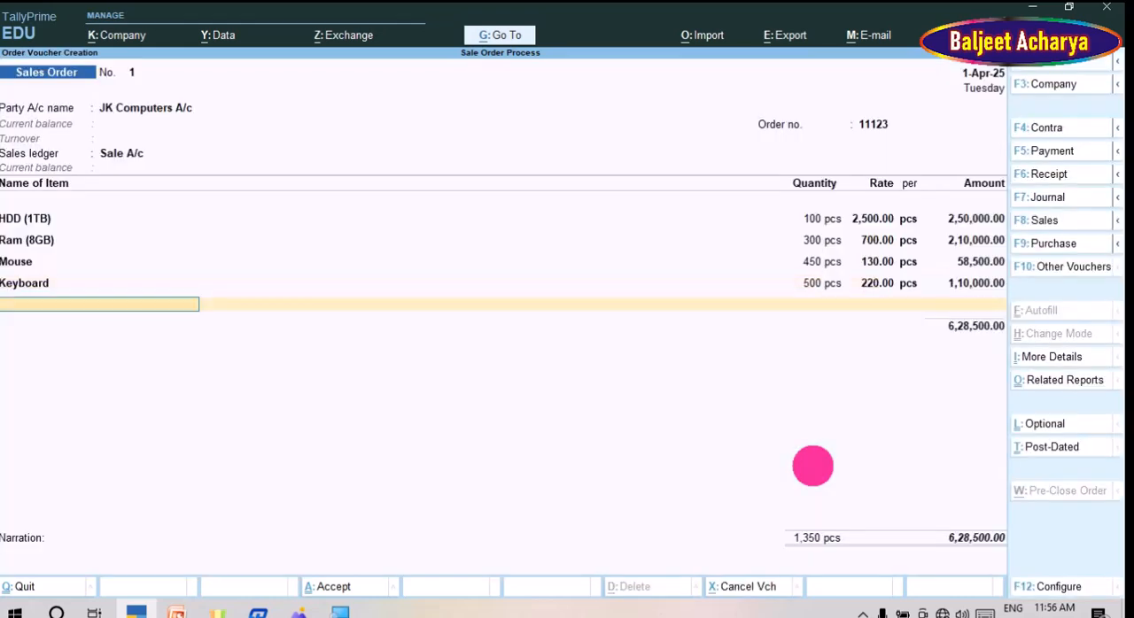
pyautogui.press('Return')
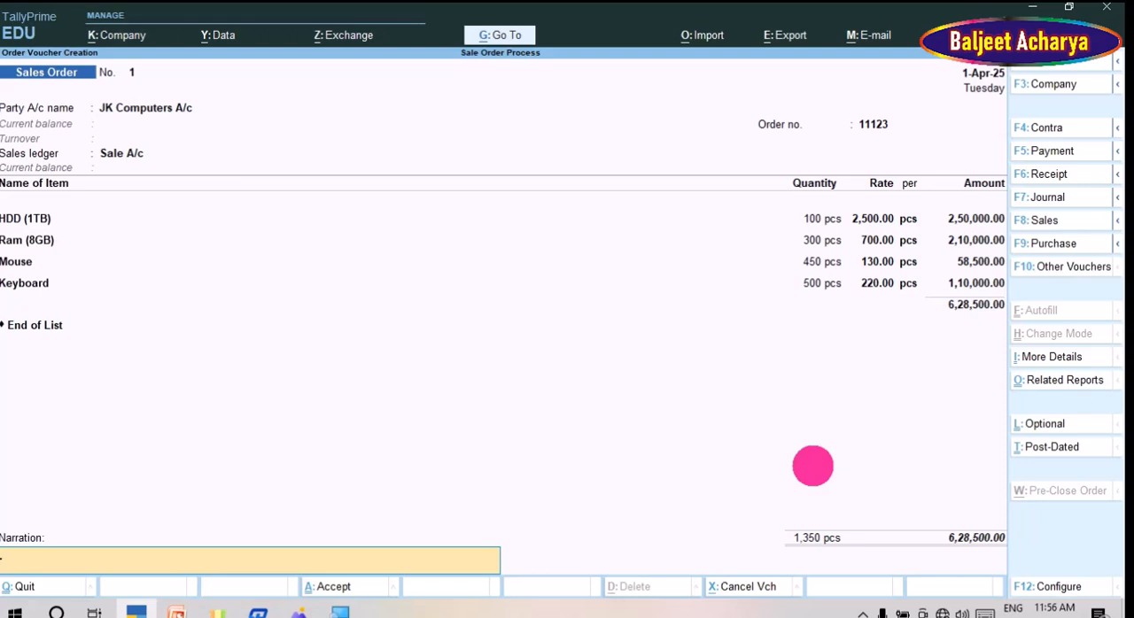
pyautogui.press('Return')
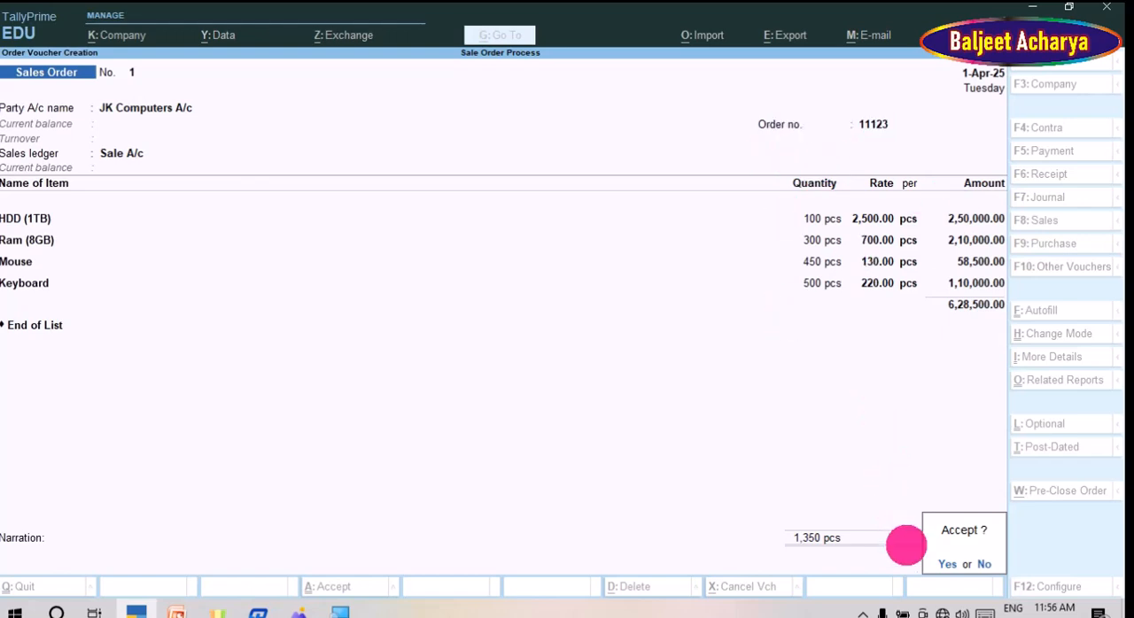
pyautogui.press('y')
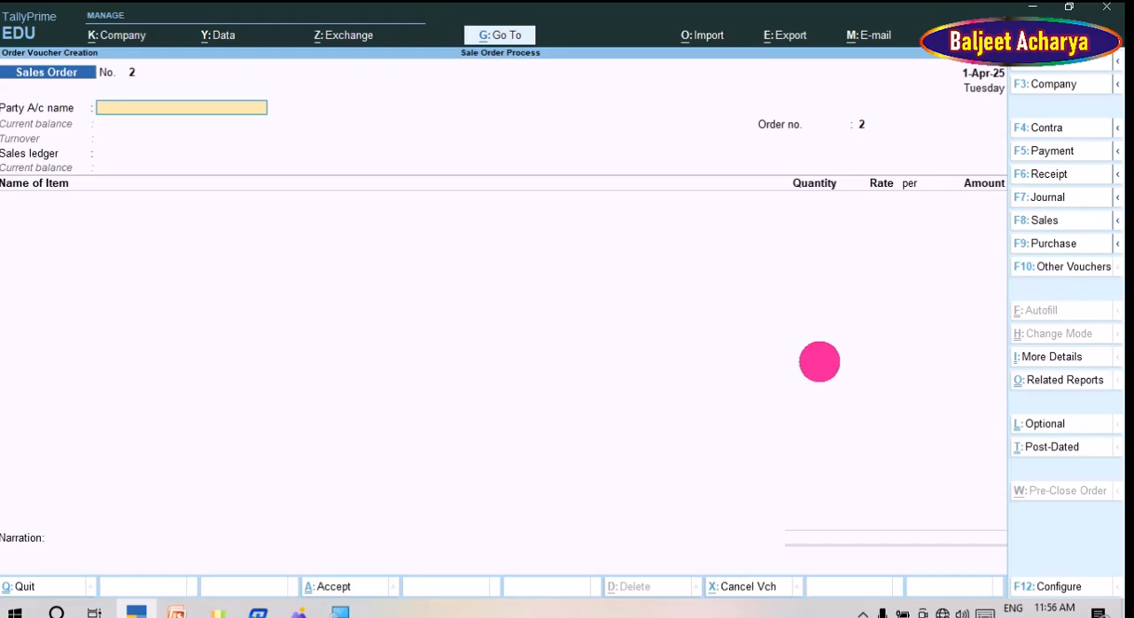
# Step: Check the next image in WPS Photos for the order process voucher formats, and show inactive voucher types in TallyPrime's voucher type list
pyautogui.hotkey('alt', 'Tab')
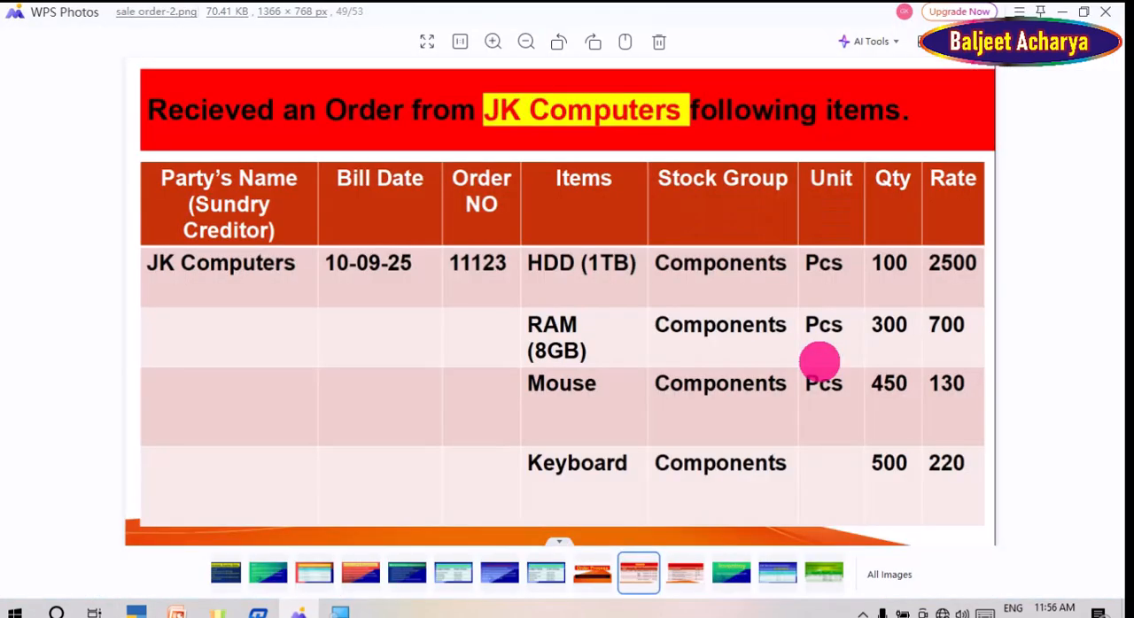
pyautogui.press('Right')
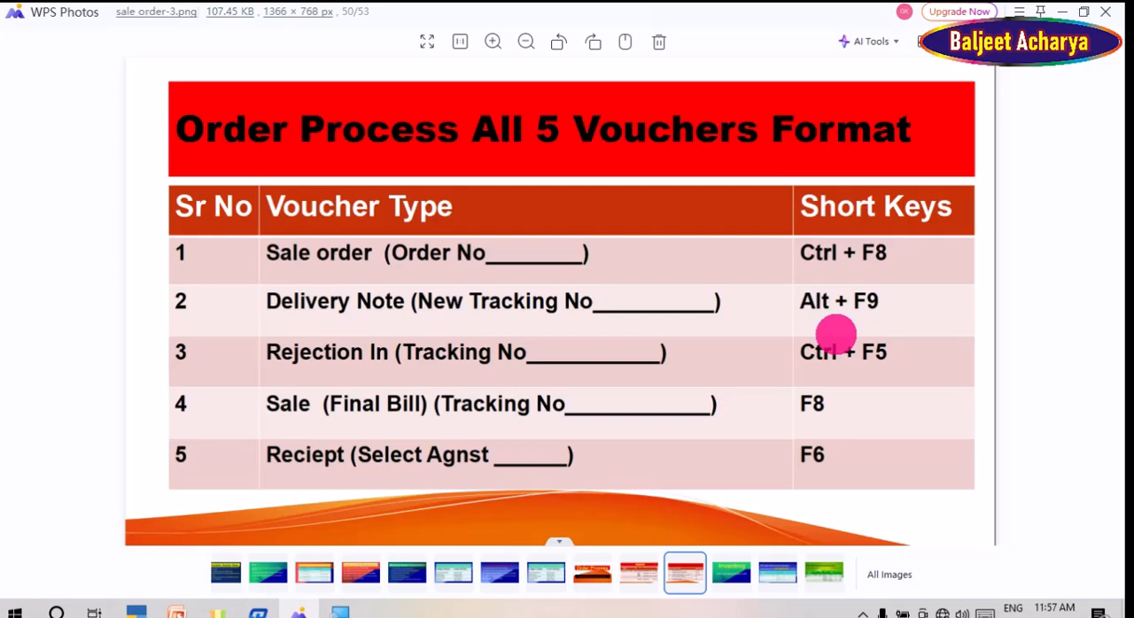
pyautogui.hotkey('alt', 'Tab')
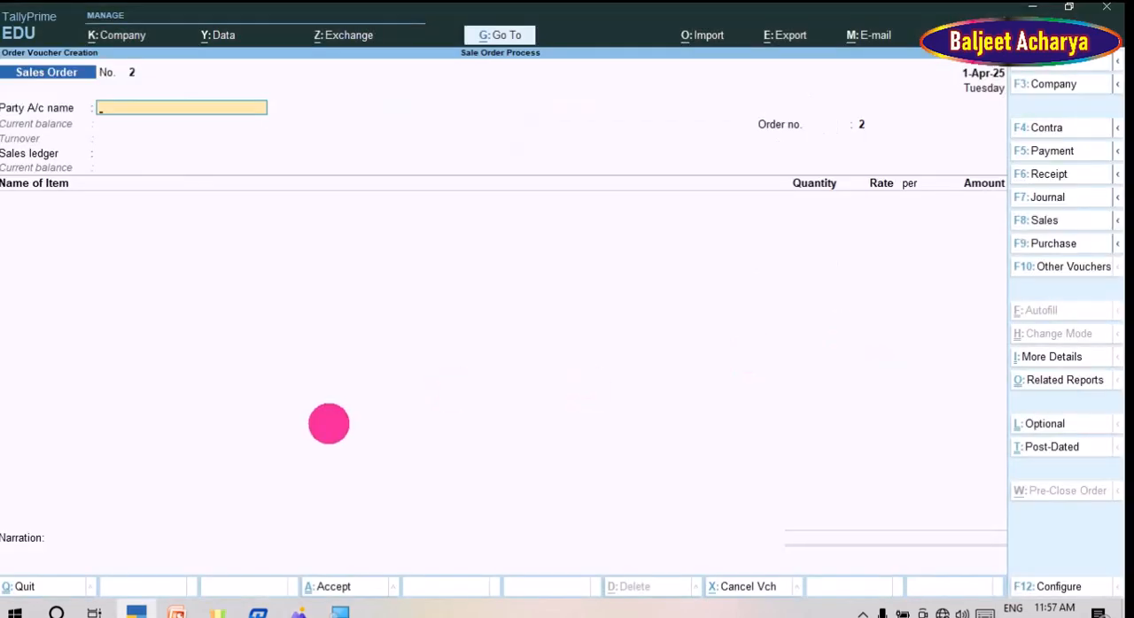
pyautogui.press('ctrl')
pyautogui.press('F10')
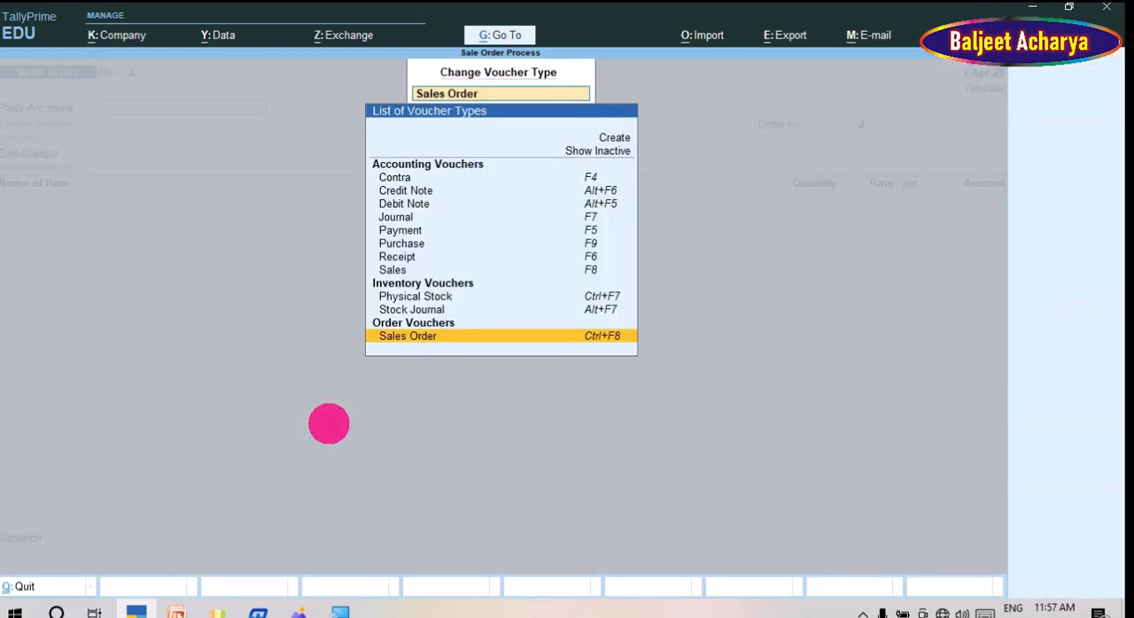
pyautogui.press('Up')
pyautogui.press('Up')
pyautogui.press('Up')
pyautogui.press('Up')
pyautogui.press('Up')
pyautogui.press('Up')
pyautogui.press('Up')
pyautogui.press('Up')
pyautogui.press('Up')
pyautogui.press('Up')
pyautogui.press('Up')
pyautogui.press('Up')
pyautogui.press('Up')
pyautogui.press('Up')
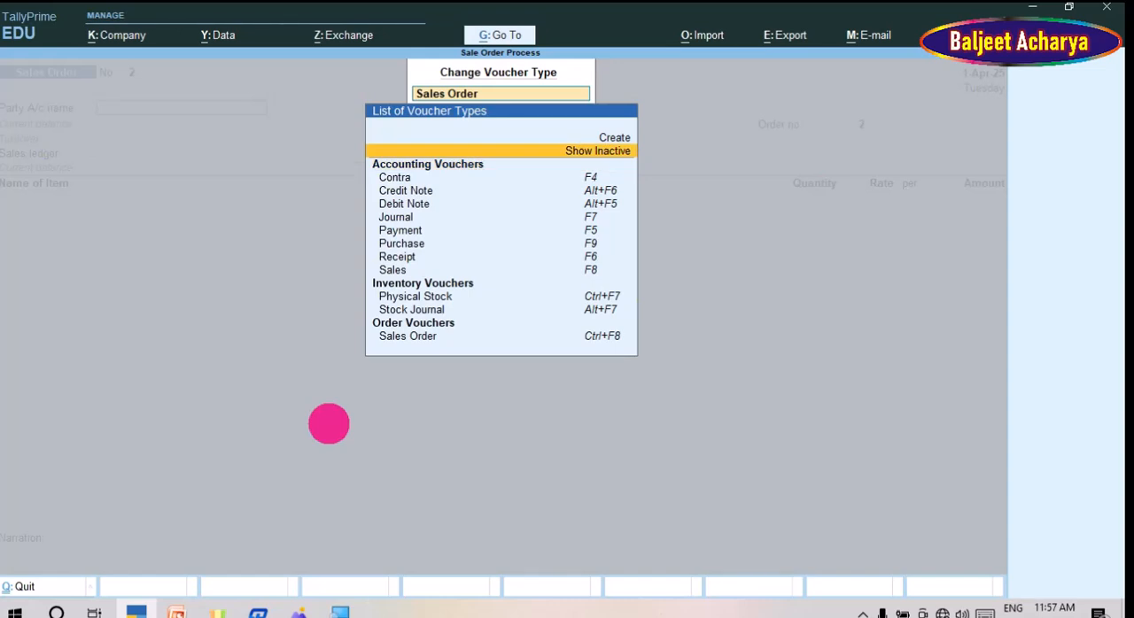
pyautogui.press('Return')
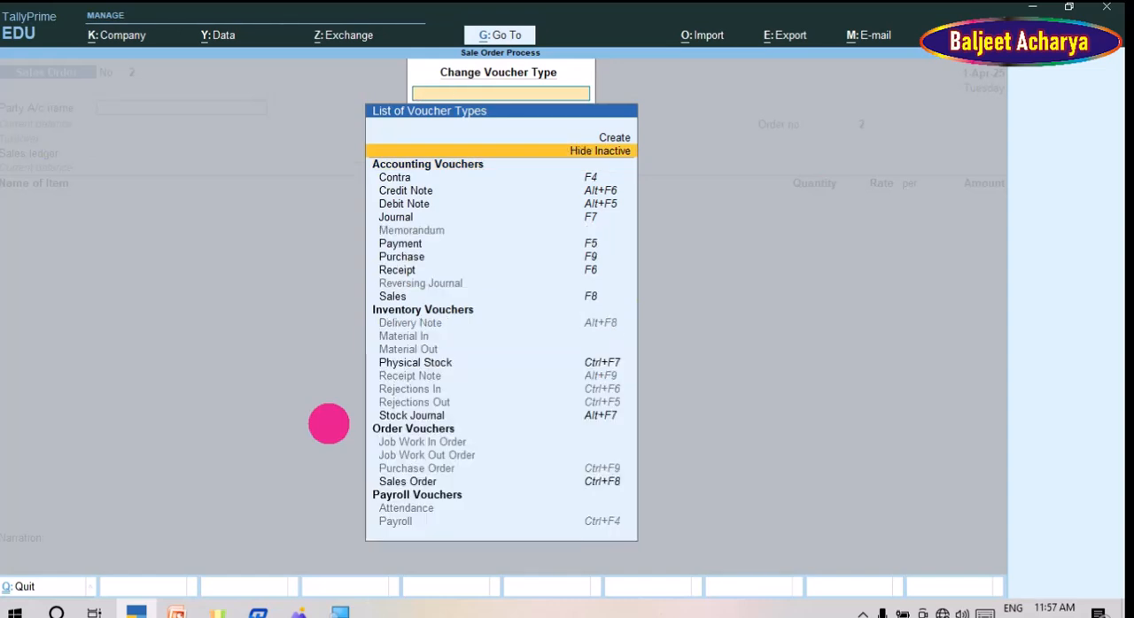
# Step: Change the voucher type to the inactive Delivery Note under Inventory Vouchers and activate it
pyautogui.press('Down')
pyautogui.press('Down')
pyautogui.press('Down')
pyautogui.press('Down')
pyautogui.press('Down')
pyautogui.press('Down')
pyautogui.press('Down')
pyautogui.press('Down')
pyautogui.press('Down')
pyautogui.press('Down')
pyautogui.press('Down')
pyautogui.press('Down')
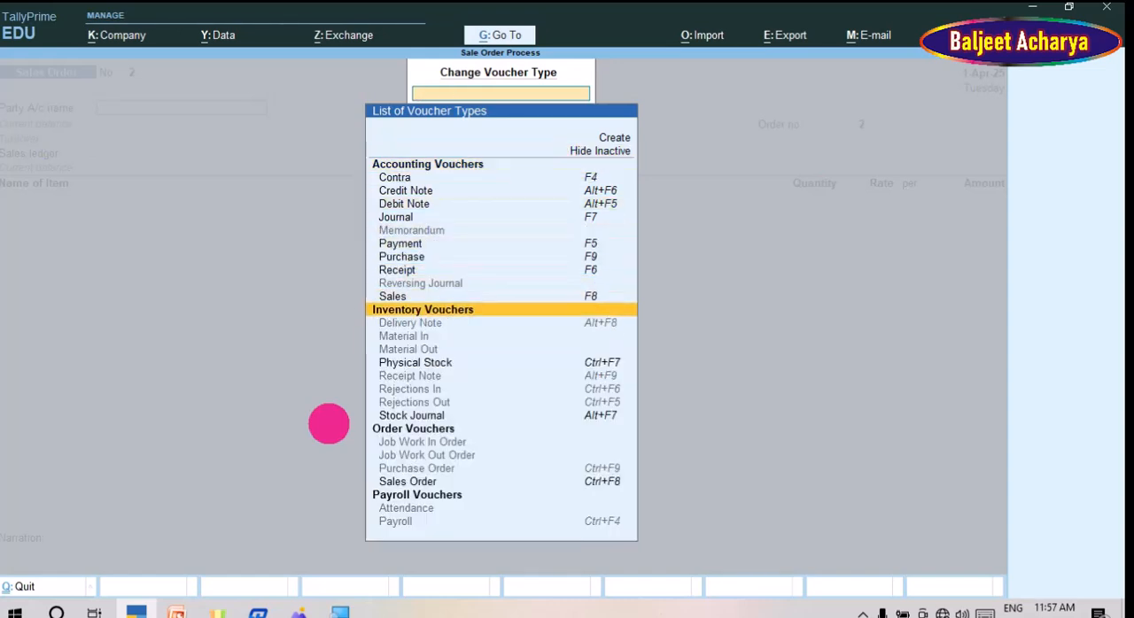
pyautogui.press('Down')
pyautogui.press('Down')
pyautogui.press('Down')
pyautogui.press('Up')
pyautogui.press('Up')
pyautogui.press('Up')
pyautogui.press('Down')
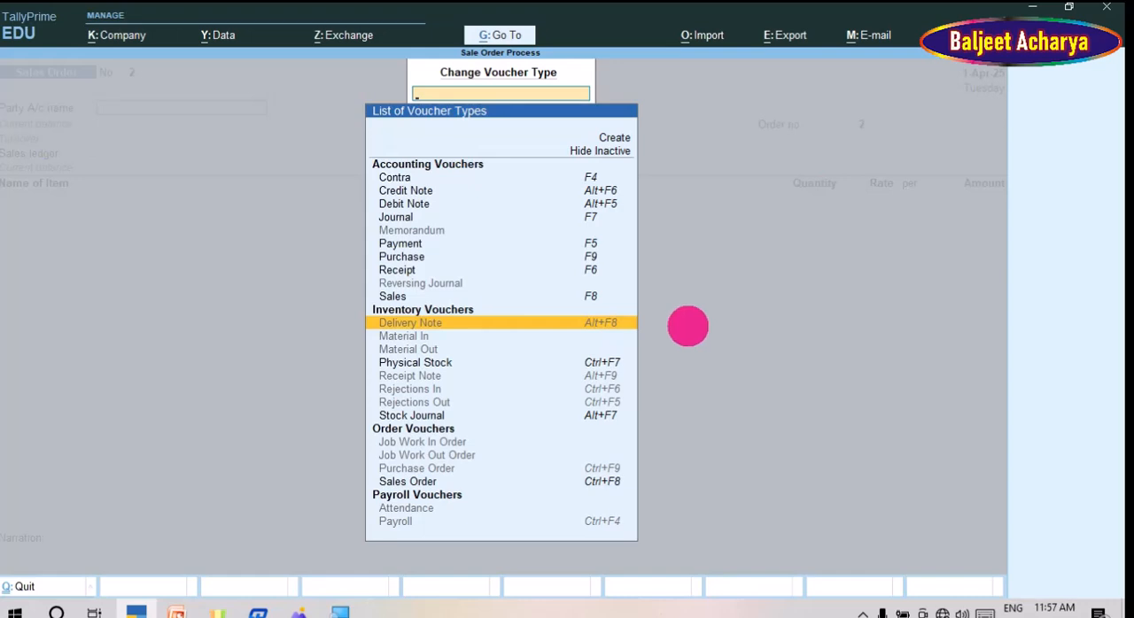
pyautogui.press('Return')
pyautogui.press('y')
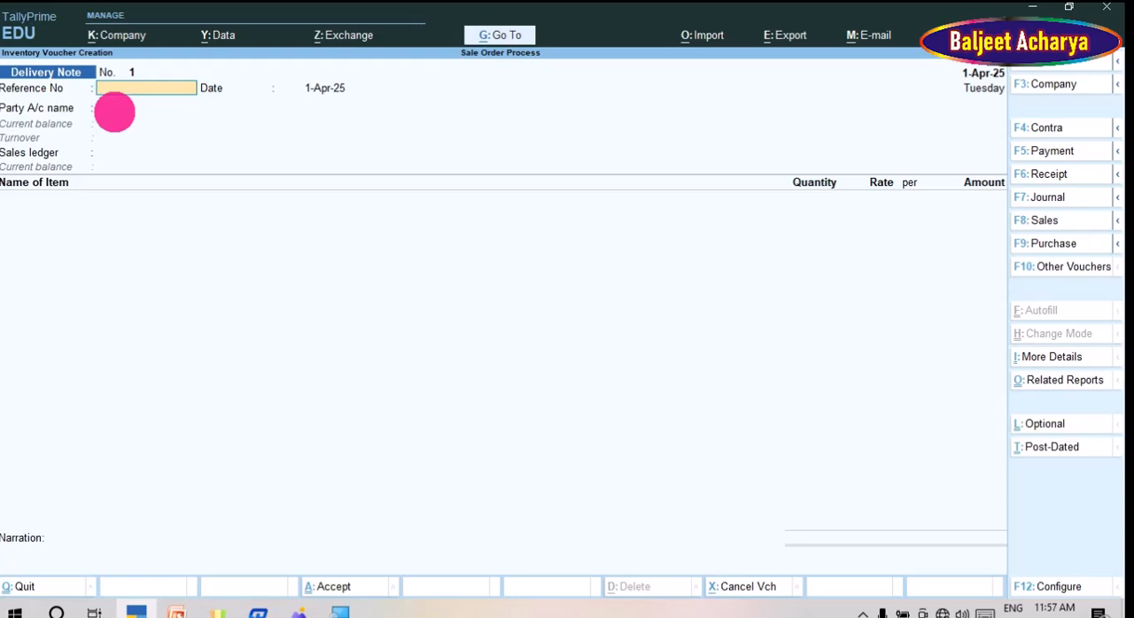
# Step: Enter 654165465 as the delivery note's reference number, keep the date 1-Apr-25 and choose JK Computers A/c as the party
pyautogui.write('654165465')
pyautogui.press('Return')
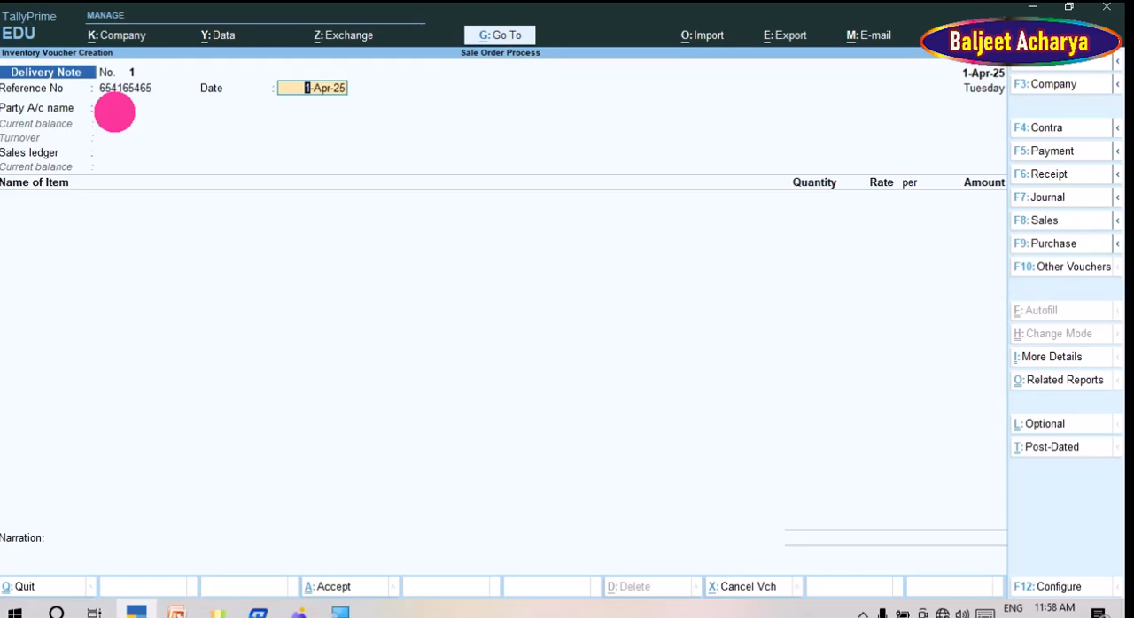
pyautogui.press('Return')
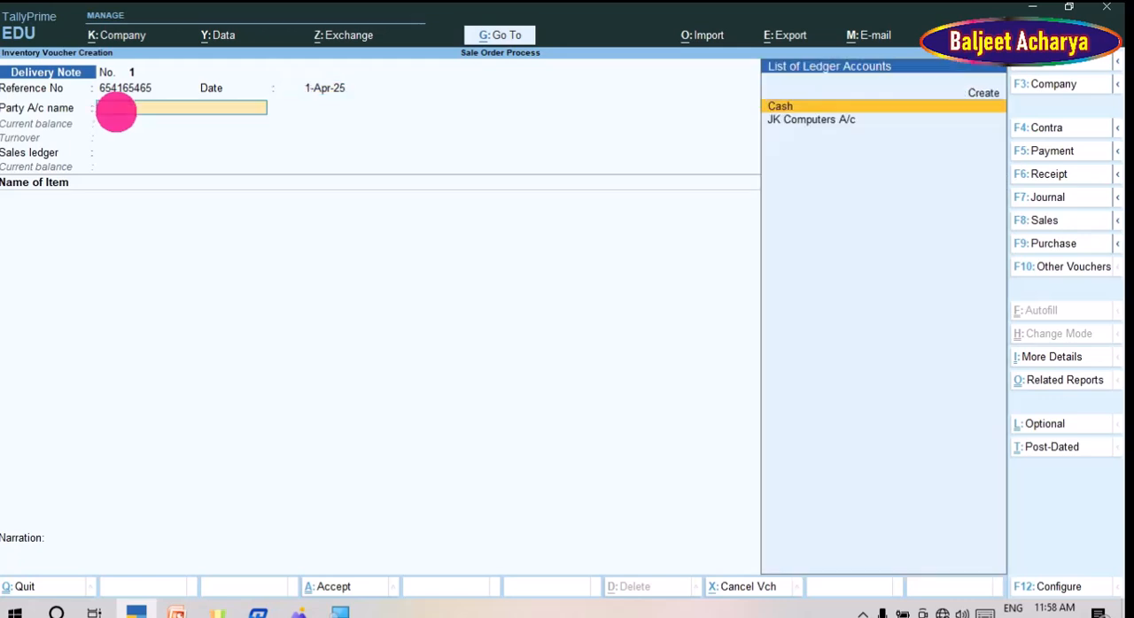
pyautogui.press('Down')
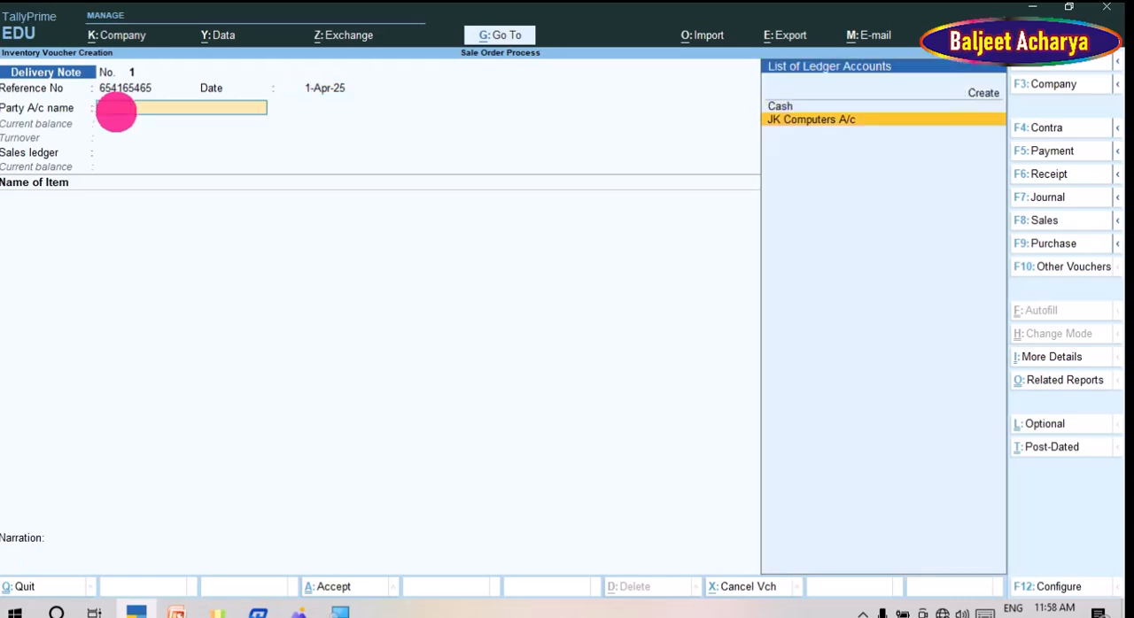
pyautogui.press('Return')
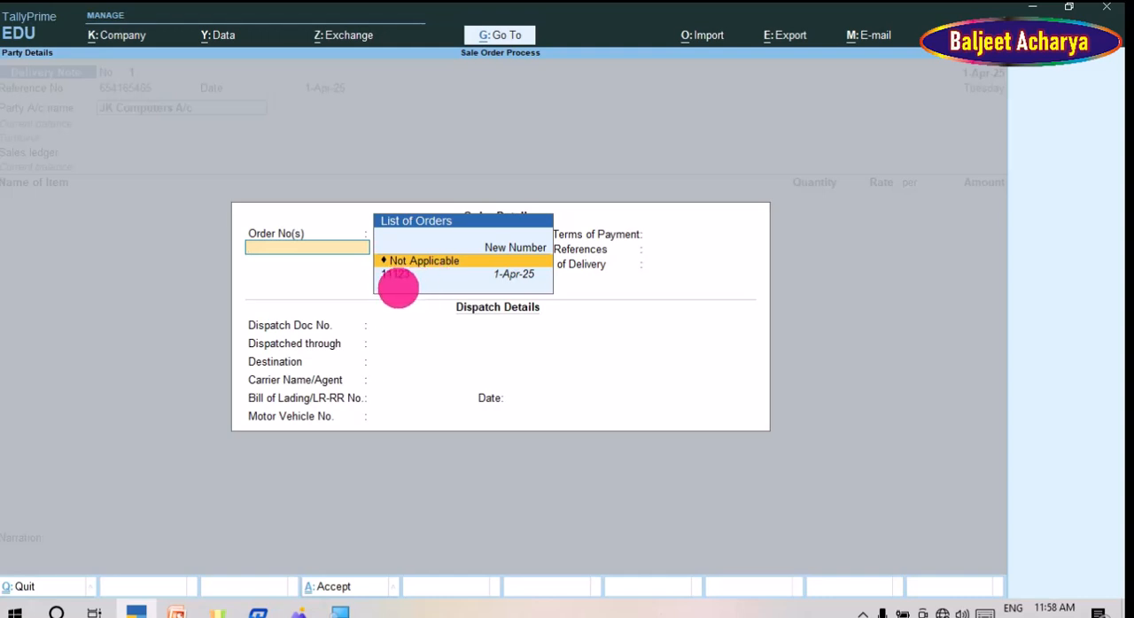
# Step: Link the delivery note to the party's sales order dated 1-Apr-25, leaving the dispatch details blank, and keep Sale A/c as the sales ledger
pyautogui.press('Down')
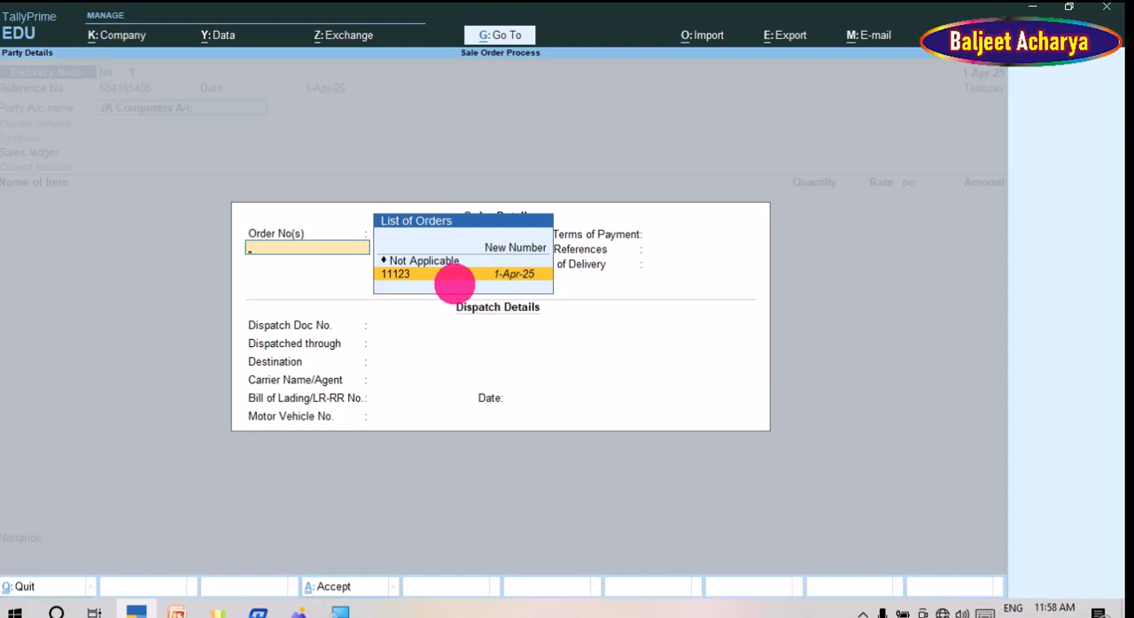
pyautogui.press('Return')
pyautogui.press('Return')
pyautogui.press('Return')
pyautogui.press('Return')
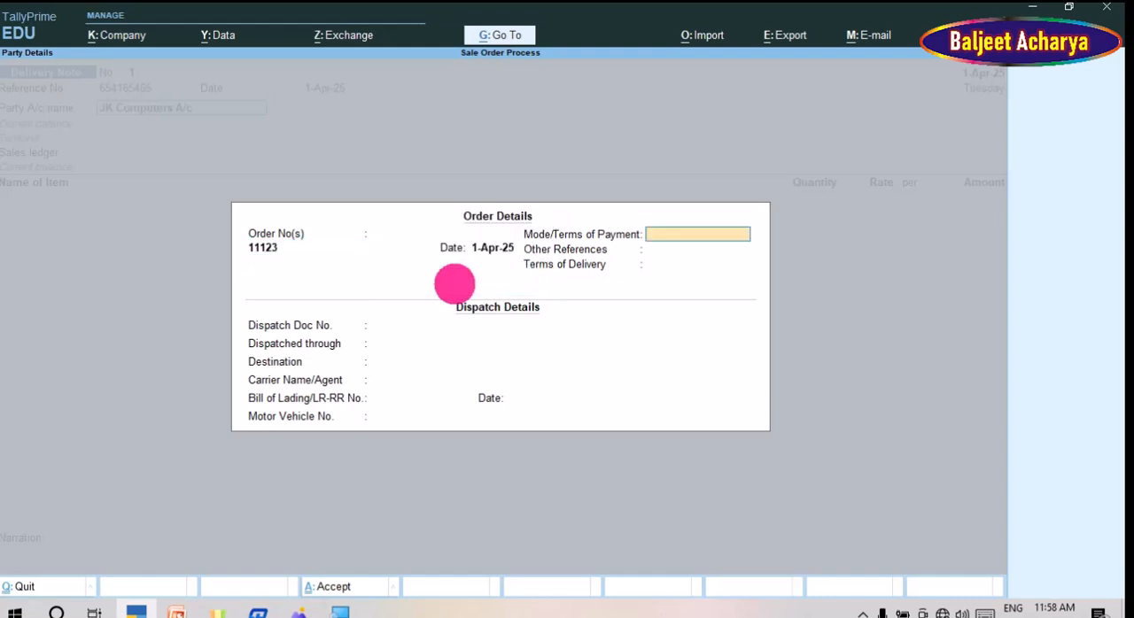
pyautogui.press('Return')
pyautogui.press('Return')
pyautogui.press('Return')
pyautogui.press('Return')
pyautogui.press('Return')
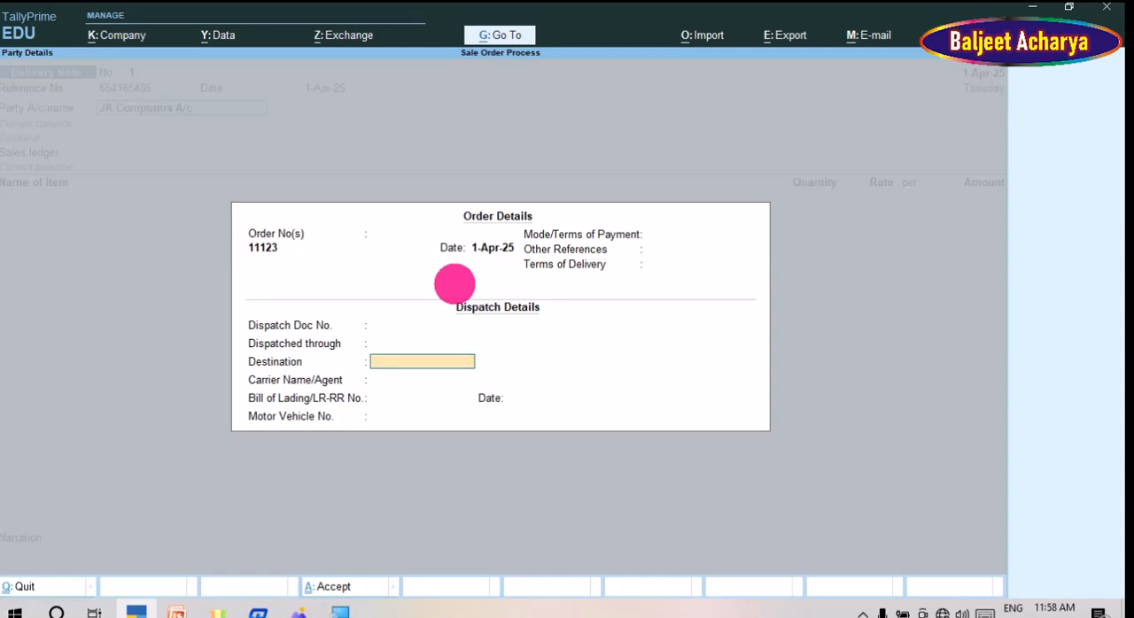
pyautogui.press('Return')
pyautogui.press('Return')
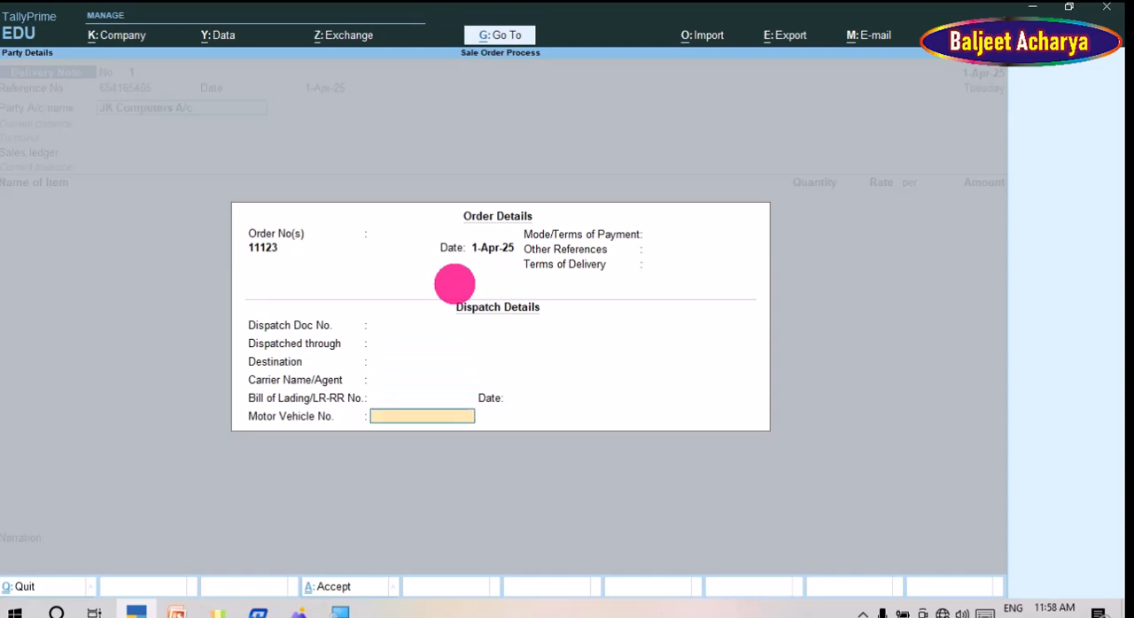
pyautogui.press('Return')
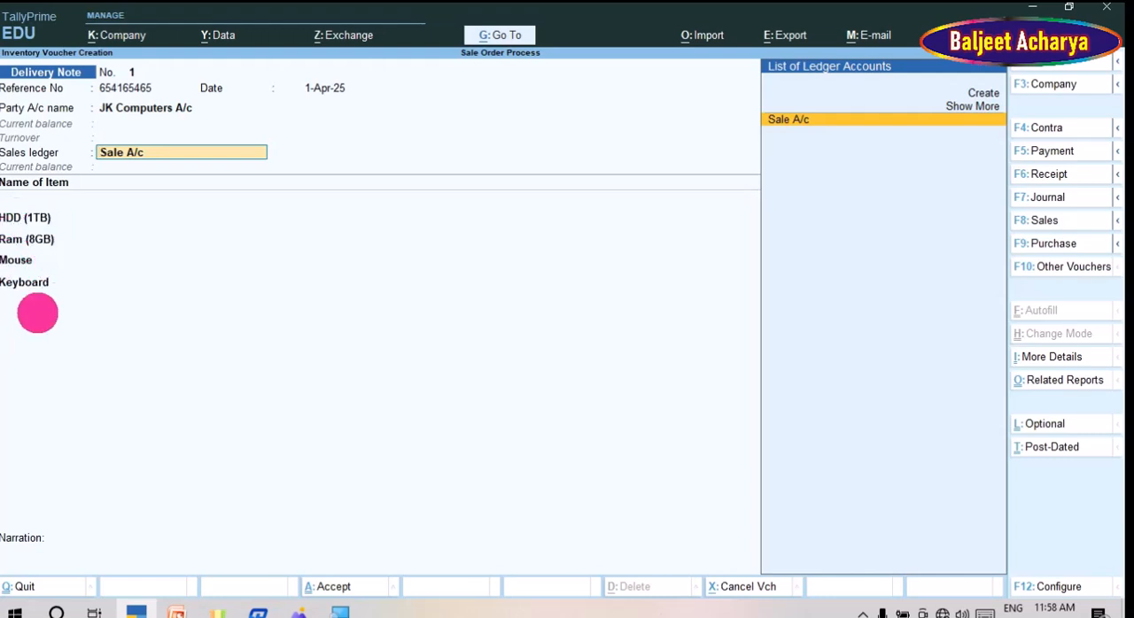
pyautogui.press('Return')
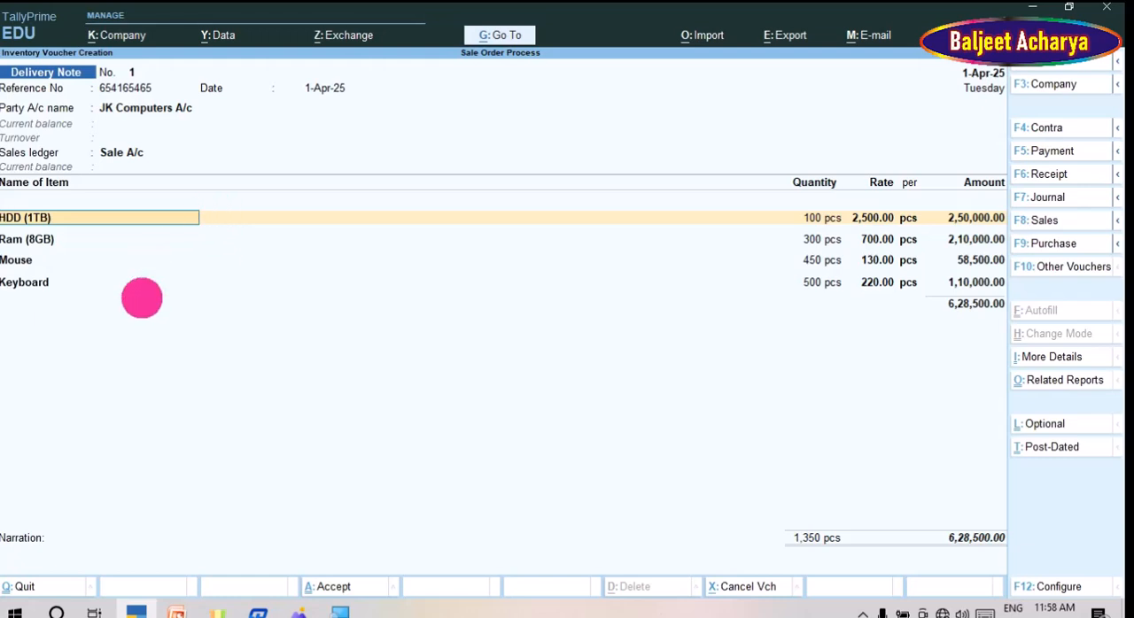
# Step: Assign the new tracking number DN-10000 to the HDD (1TB) item allocation
pyautogui.press('Return')
pyautogui.press('Return')
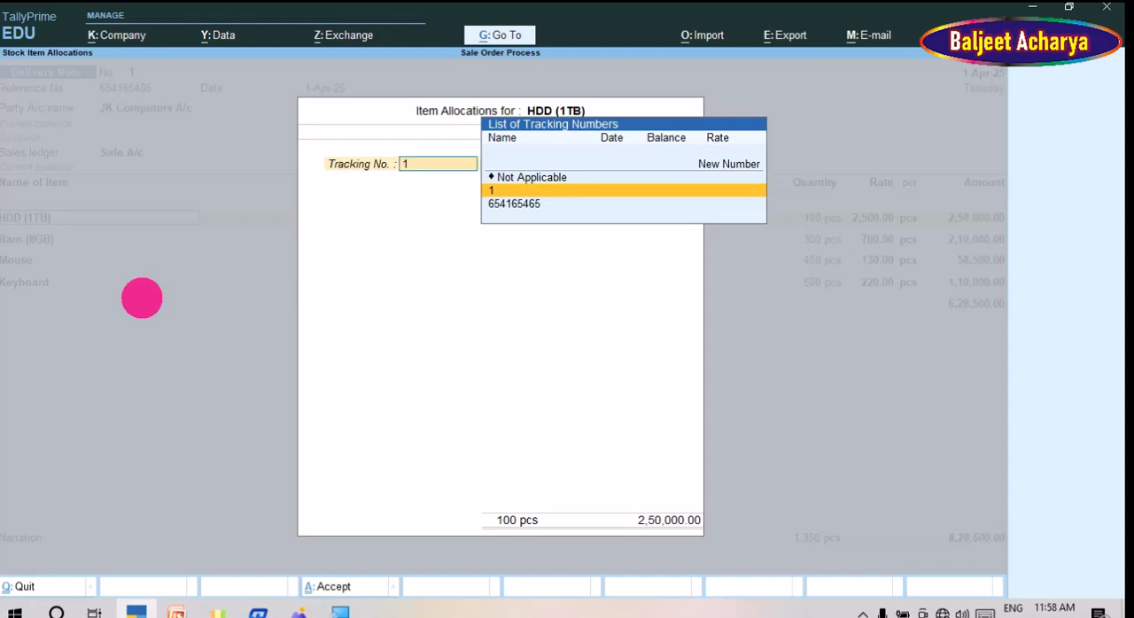
pyautogui.press('Up')
pyautogui.press('Up')
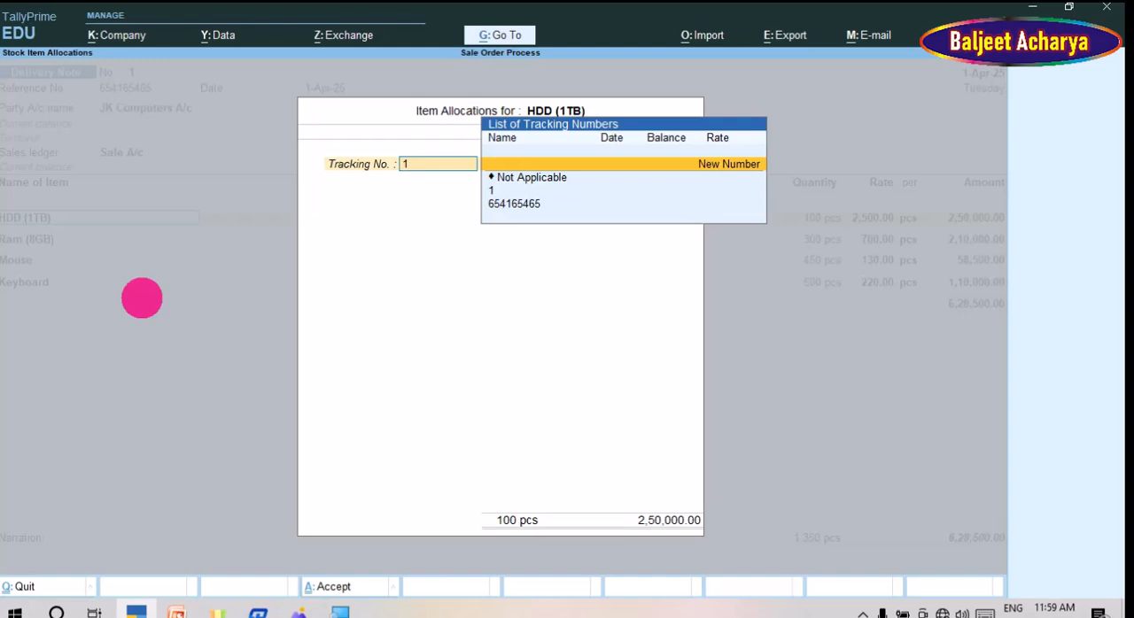
pyautogui.press('Return')
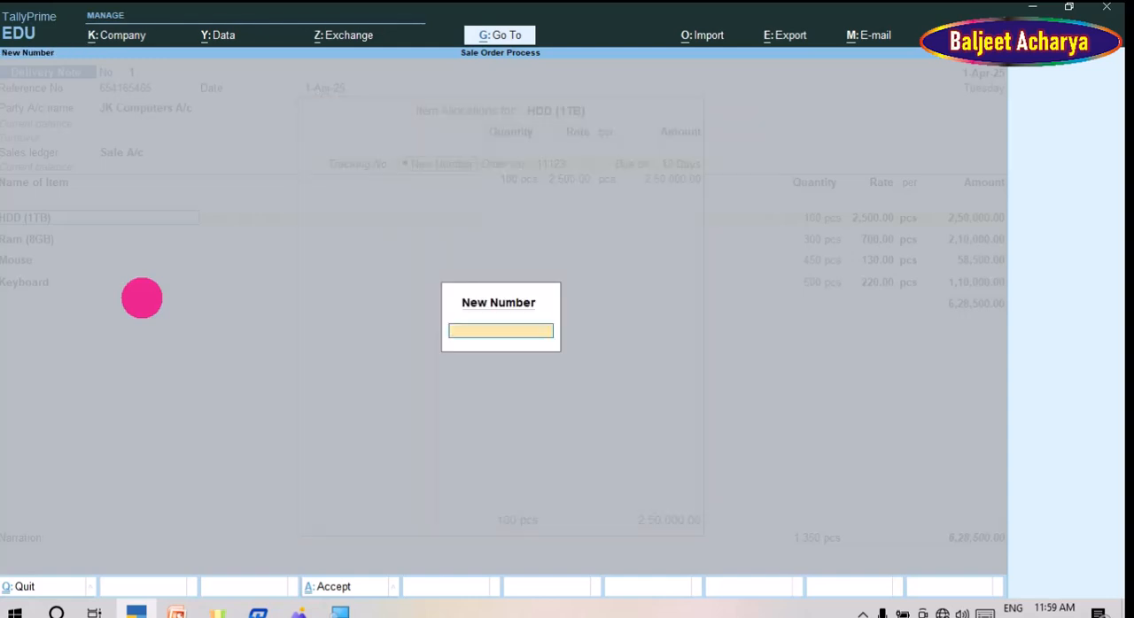
pyautogui.write('D')
pyautogui.write('N')
pyautogui.write('-456321')
pyautogui.press('BackSpace')
pyautogui.press('BackSpace')
pyautogui.press('BackSpace')
pyautogui.press('BackSpace')
pyautogui.press('BackSpace')
pyautogui.press('BackSpace')
pyautogui.write('10000')
pyautogui.press('Return')
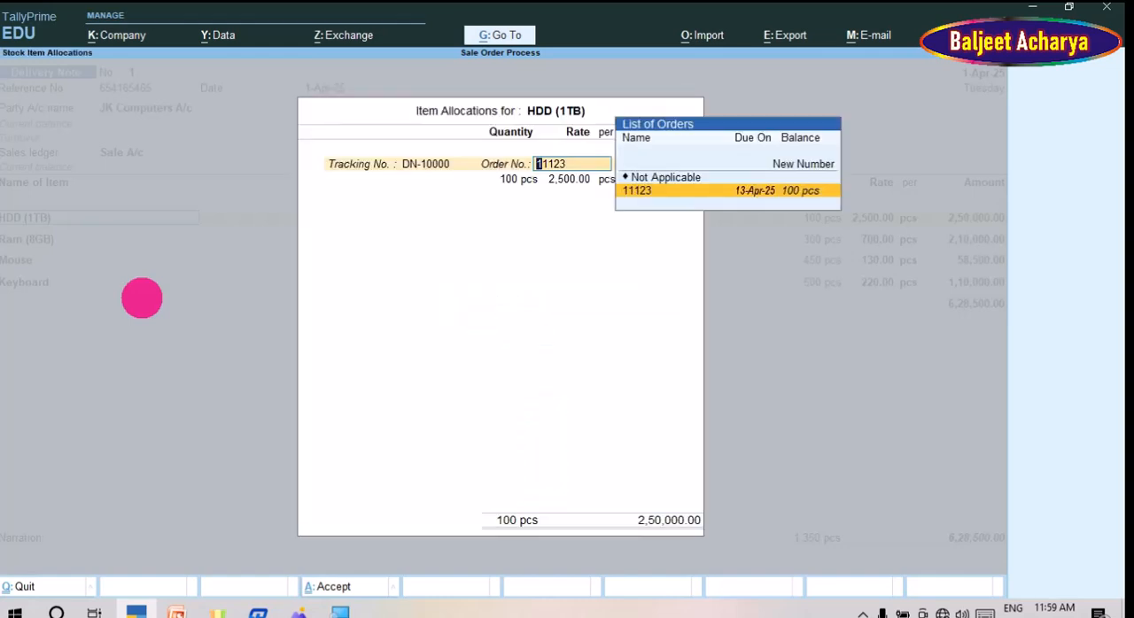
# Step: Accept the HDD (1TB) allocation against the linked sales order with 100 pcs at a rate of 2,500
pyautogui.press('Return')
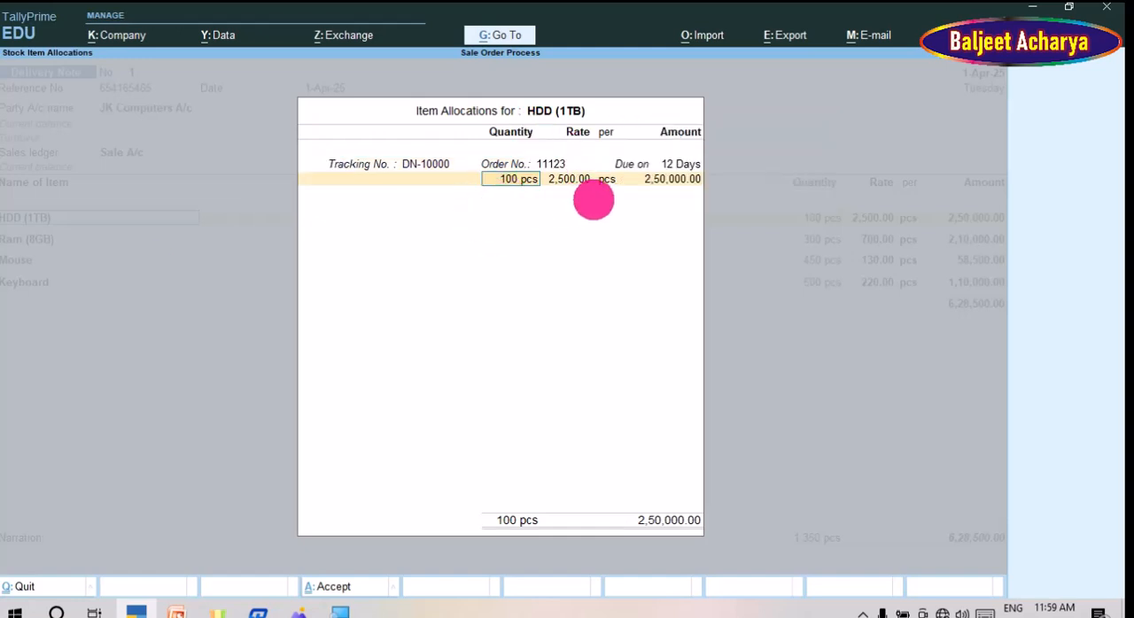
pyautogui.press('Return')
pyautogui.press('Return')
pyautogui.press('Return')
pyautogui.press('Return')
pyautogui.press('Return')
pyautogui.press('Return')
pyautogui.press('Return')
pyautogui.press('Return')
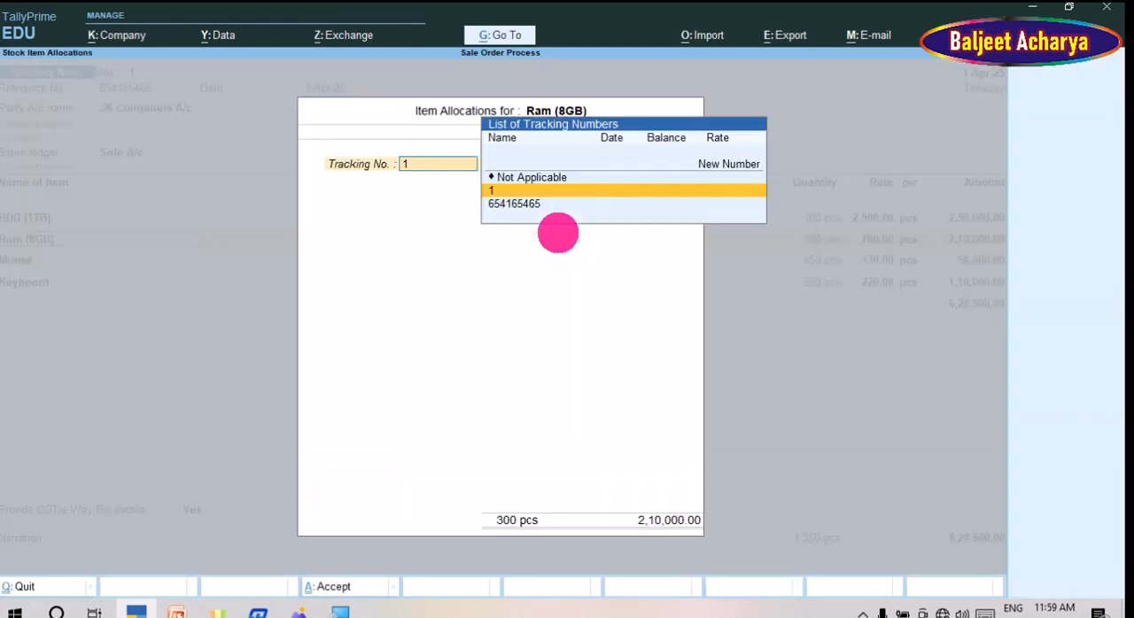
# Step: Assign the new tracking number DN-10000 to the Ram (8GB) allocation and accept its order, quantity and rate
pyautogui.press('Up')
pyautogui.press('Up')
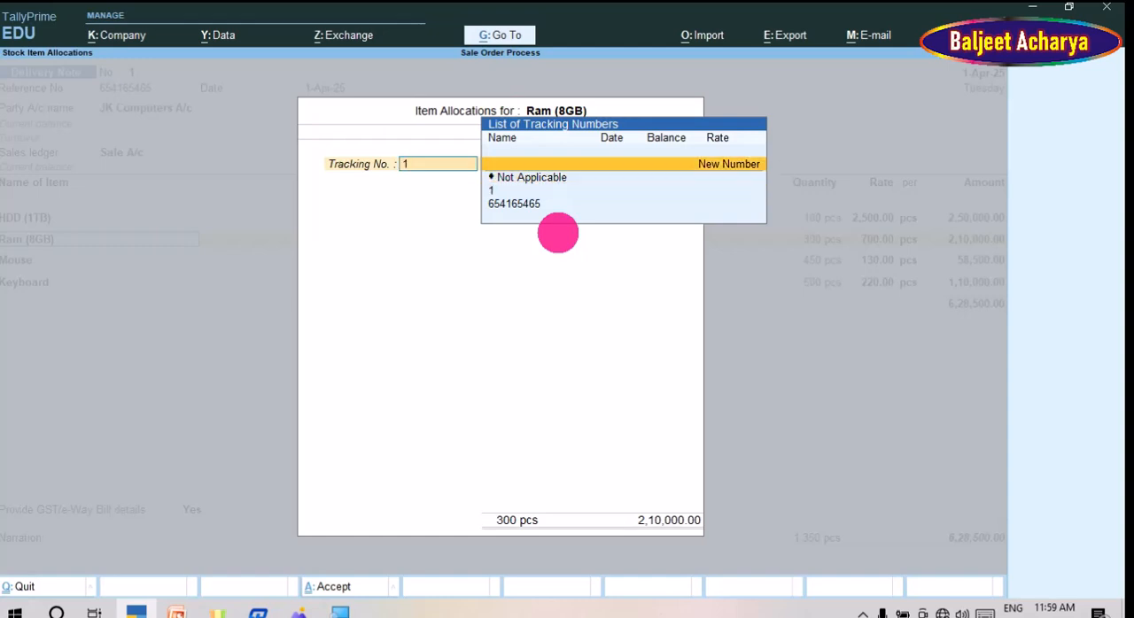
pyautogui.press('Return')
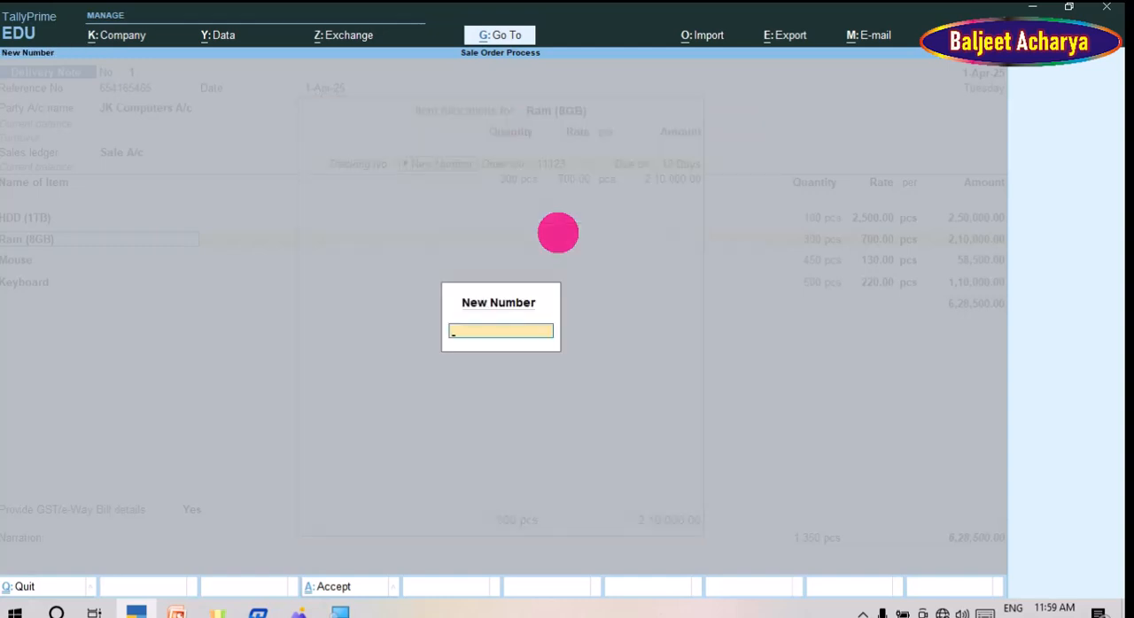
pyautogui.write('DN-10000')
pyautogui.press('Return')
pyautogui.press('Return')
pyautogui.press('Return')
pyautogui.press('Return')
pyautogui.press('Return')
pyautogui.press('Return')
# Step: Assign the new tracking number DN-10000 to the Mouse allocation and accept its order, quantity and rate
pyautogui.press('Return')
pyautogui.press('Return')
pyautogui.press('Return')
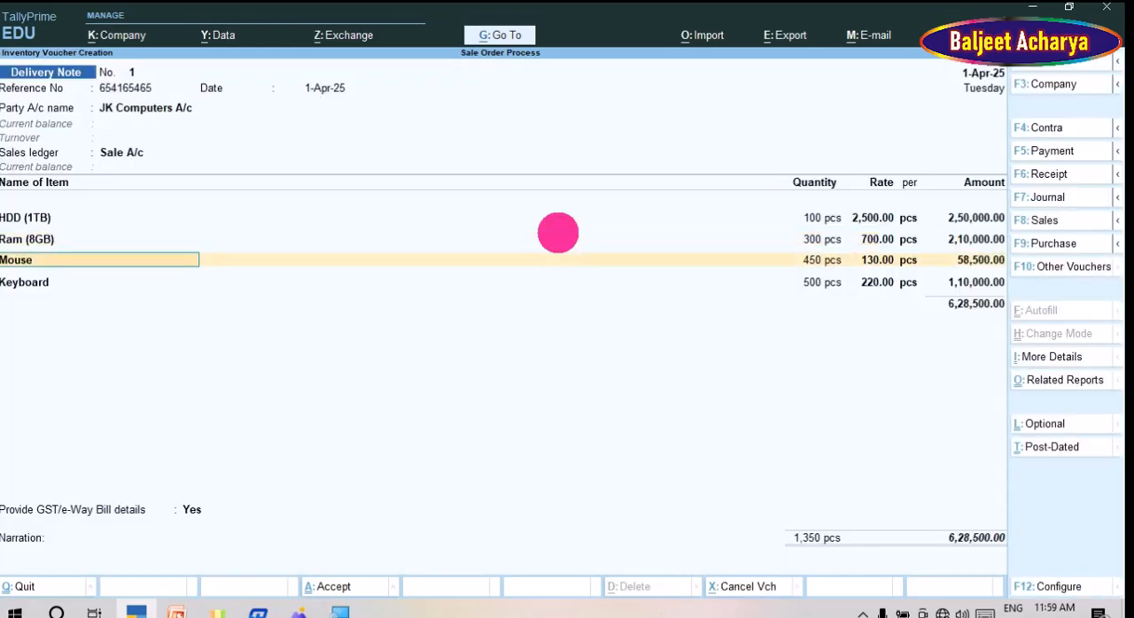
pyautogui.press('Return')
pyautogui.press('Return')
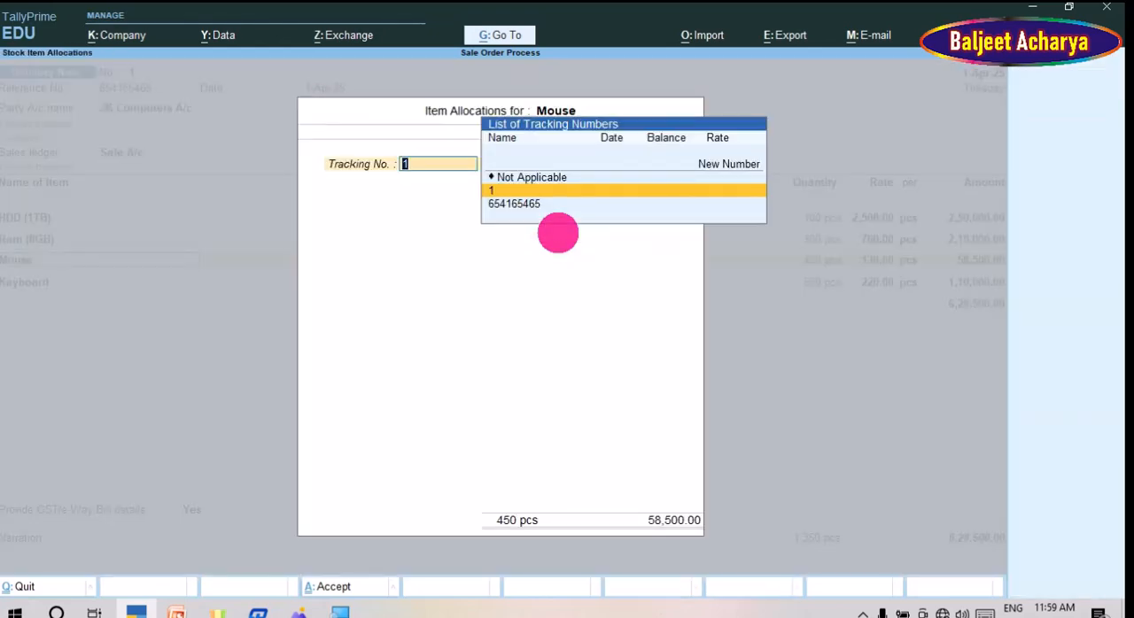
pyautogui.press('Up')
pyautogui.press('Up')
pyautogui.press('Return')
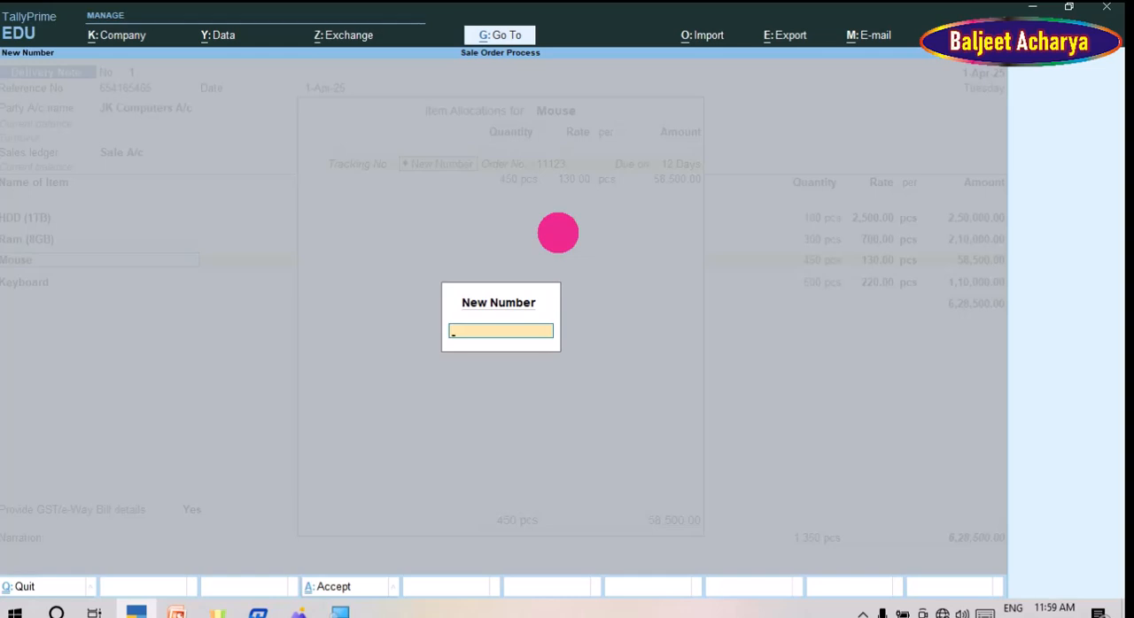
pyautogui.write('DN-10000')
pyautogui.press('Return')
pyautogui.press('Return')
pyautogui.press('Return')
pyautogui.press('Return')
pyautogui.press('Return')
pyautogui.press('Return')
# Step: Open the Keyboard item allocation without a description and assign it the new tracking number DN-10000
pyautogui.press('Return')
pyautogui.press('Return')
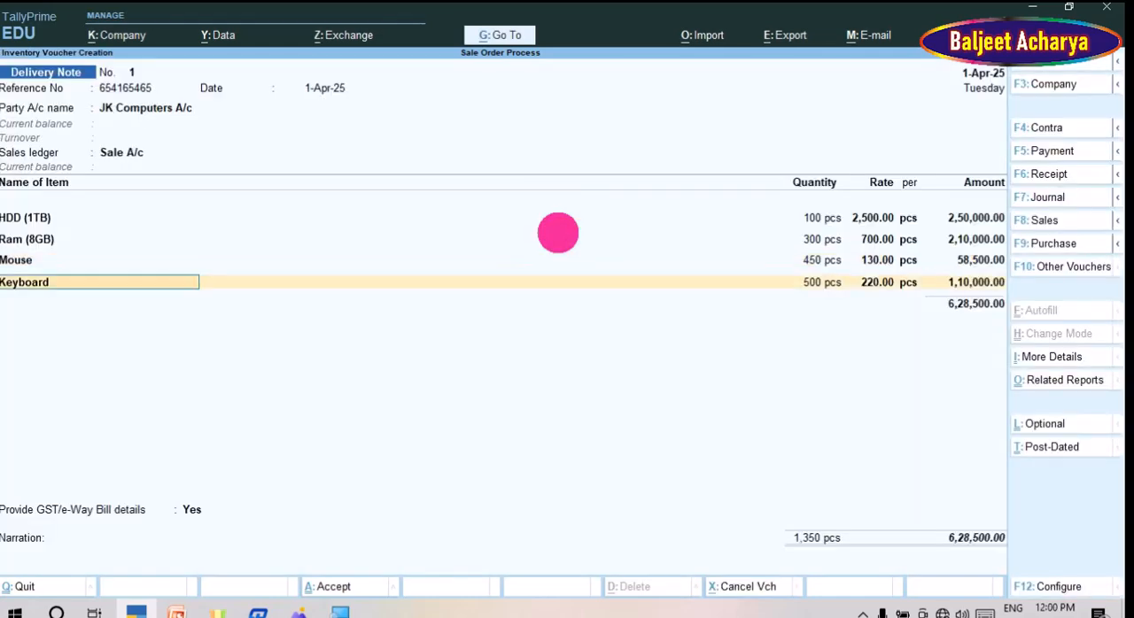
pyautogui.press('Return')
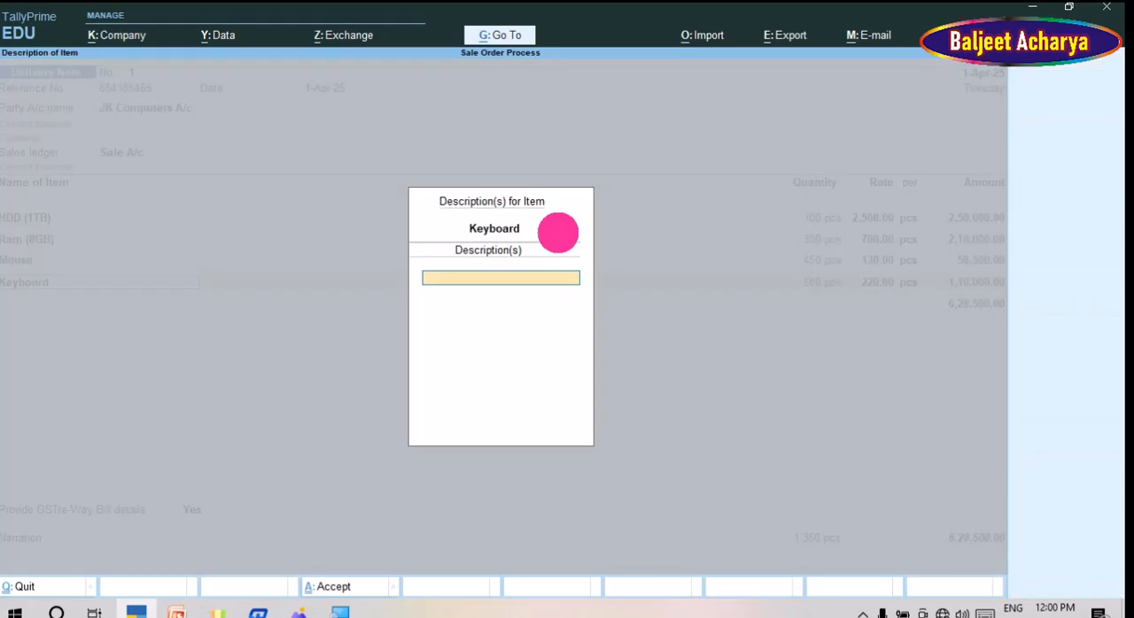
pyautogui.press('Return')
pyautogui.press('Up')
pyautogui.press('Up')
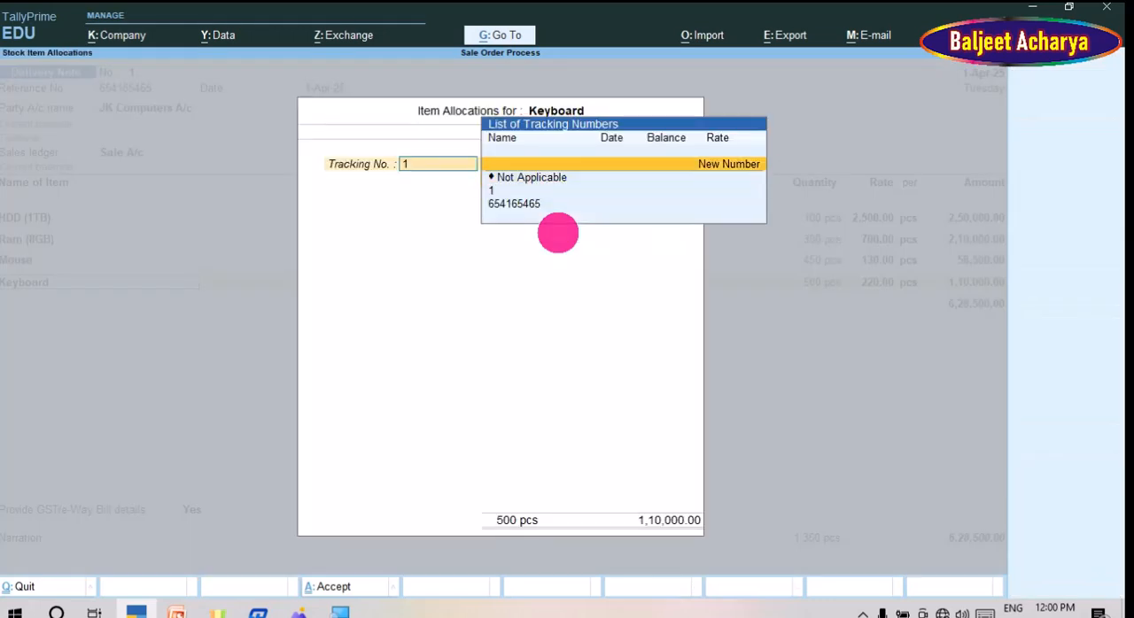
pyautogui.press('Return')
pyautogui.write('DN')
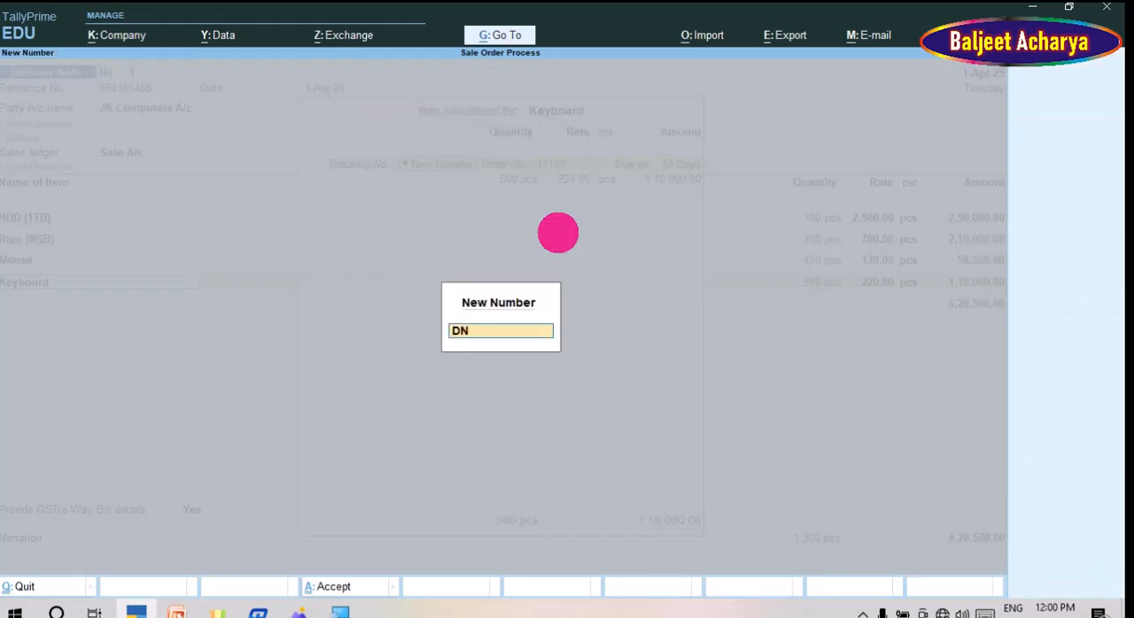
pyautogui.write('-10000')
pyautogui.press('Return')
pyautogui.press('Return')
pyautogui.press('Return')
pyautogui.press('Return')
pyautogui.press('Return')
pyautogui.press('Return')
pyautogui.press('Return')
# Step: Keep GST/e-Way Bill details set to Yes, accept them, leave the narration empty and save the delivery note
pyautogui.press('Return')
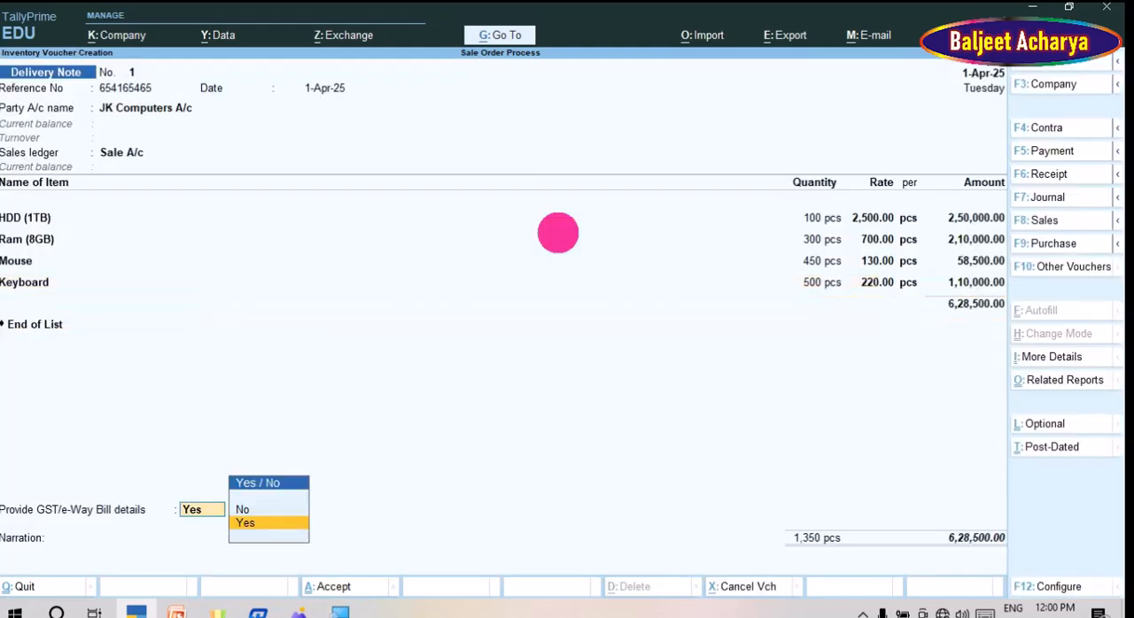
pyautogui.press('Return')
pyautogui.press('Return')
pyautogui.press('Return')
pyautogui.press('Return')
pyautogui.press('Return')
pyautogui.press('Return')
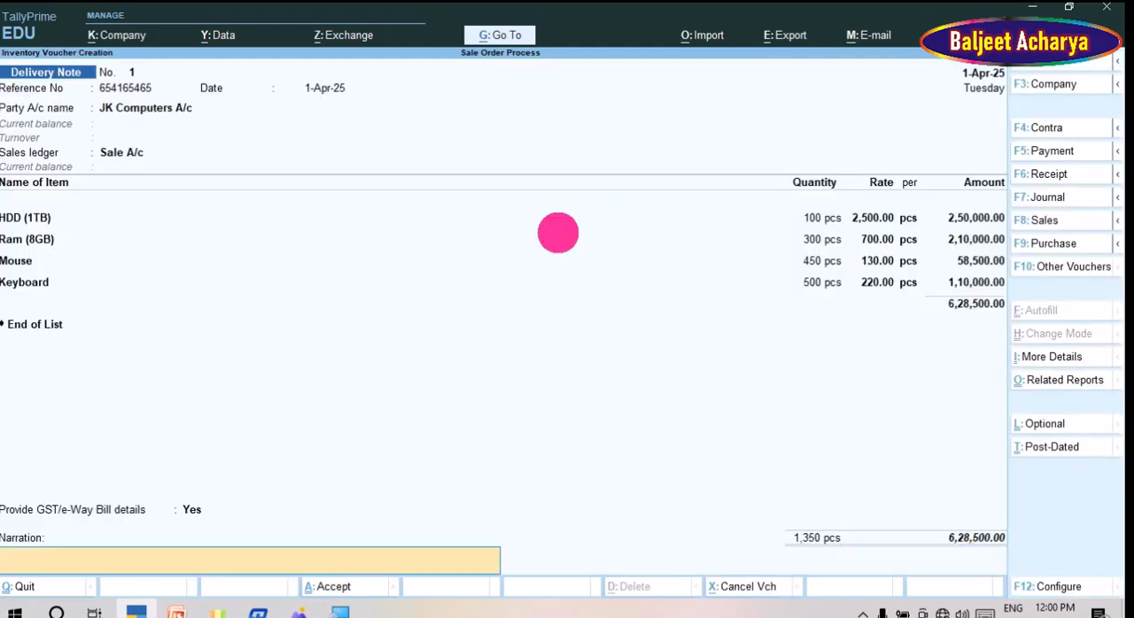
pyautogui.press('Return')
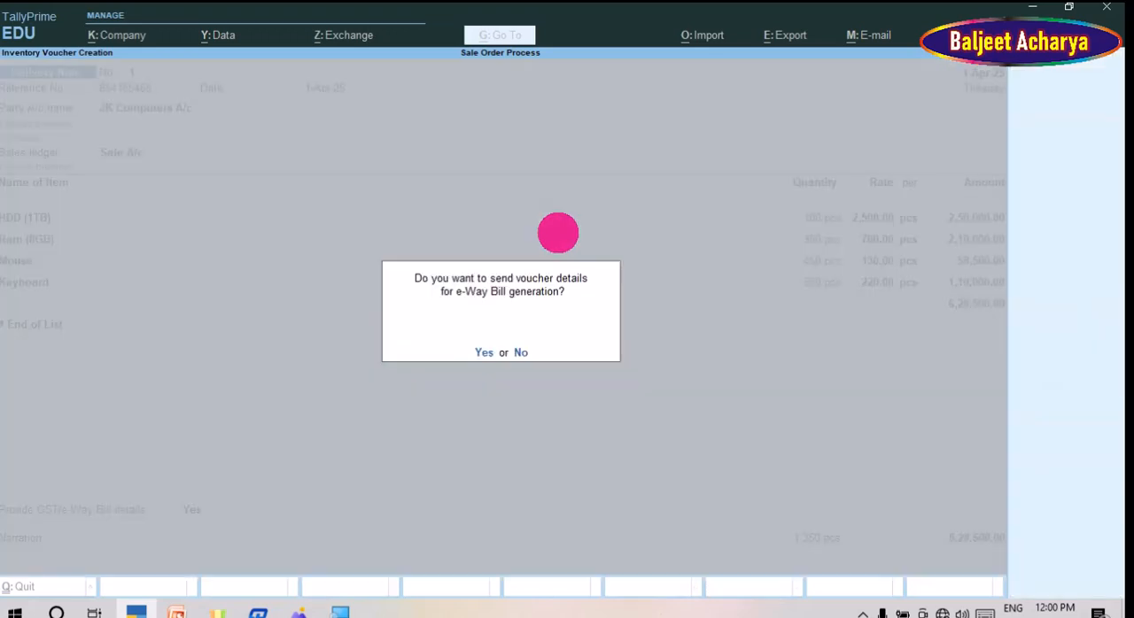
pyautogui.press('Return')
pyautogui.press('Return')
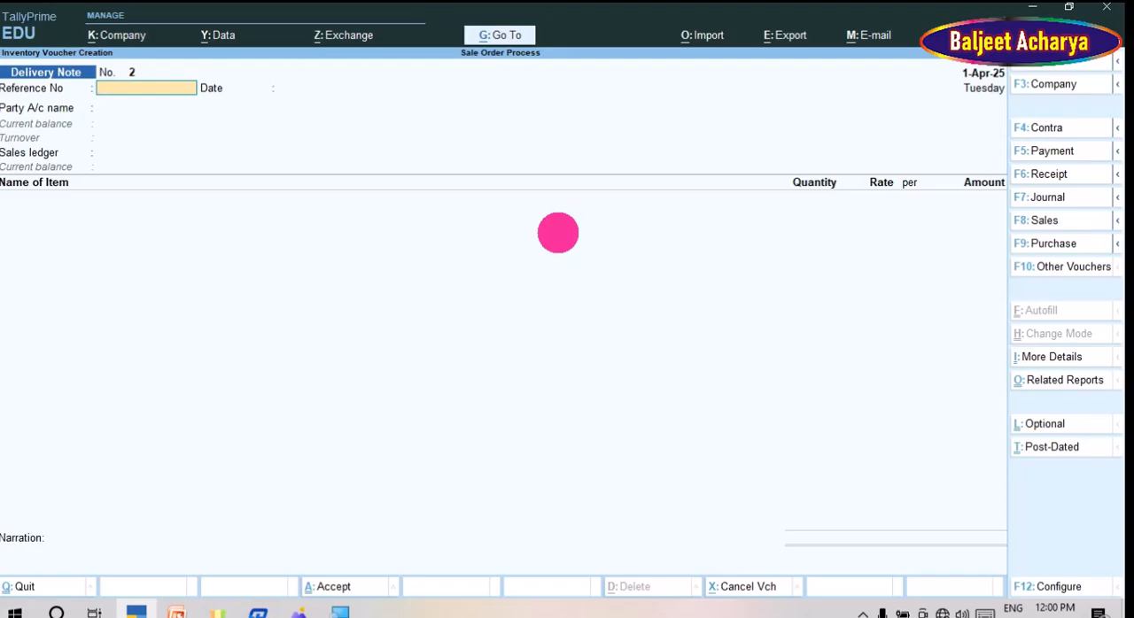
# Step: Check the five-voucher order process chart in WPS Photos, return to TallyPrime and show the inactive voucher types
pyautogui.hotkey('alt', 'Tab')
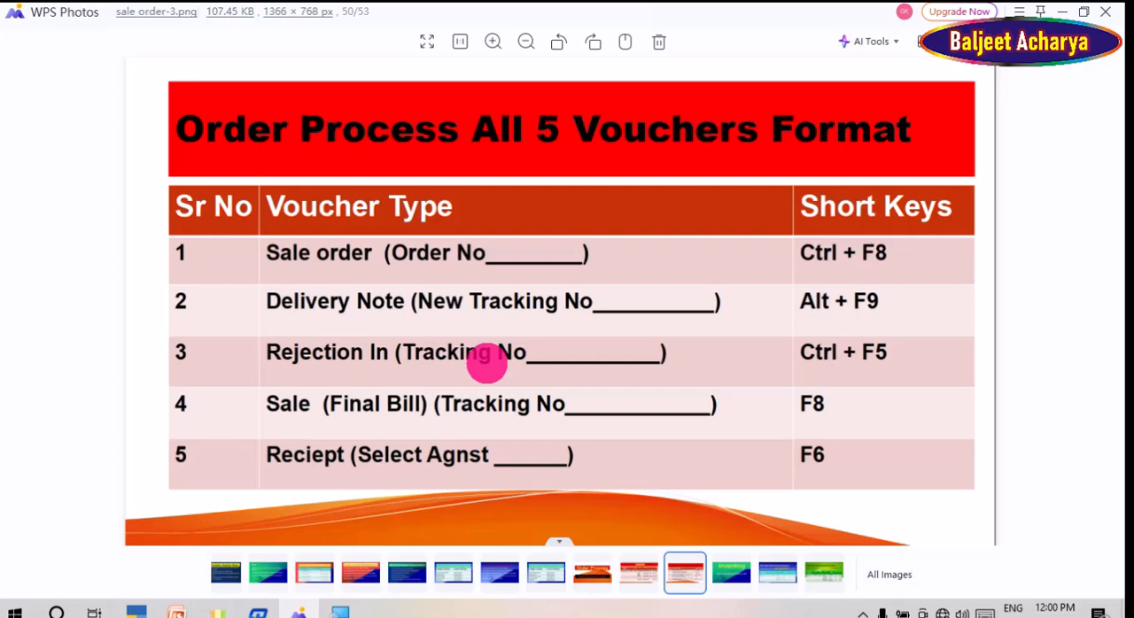
pyautogui.hotkey('alt', 'Tab')
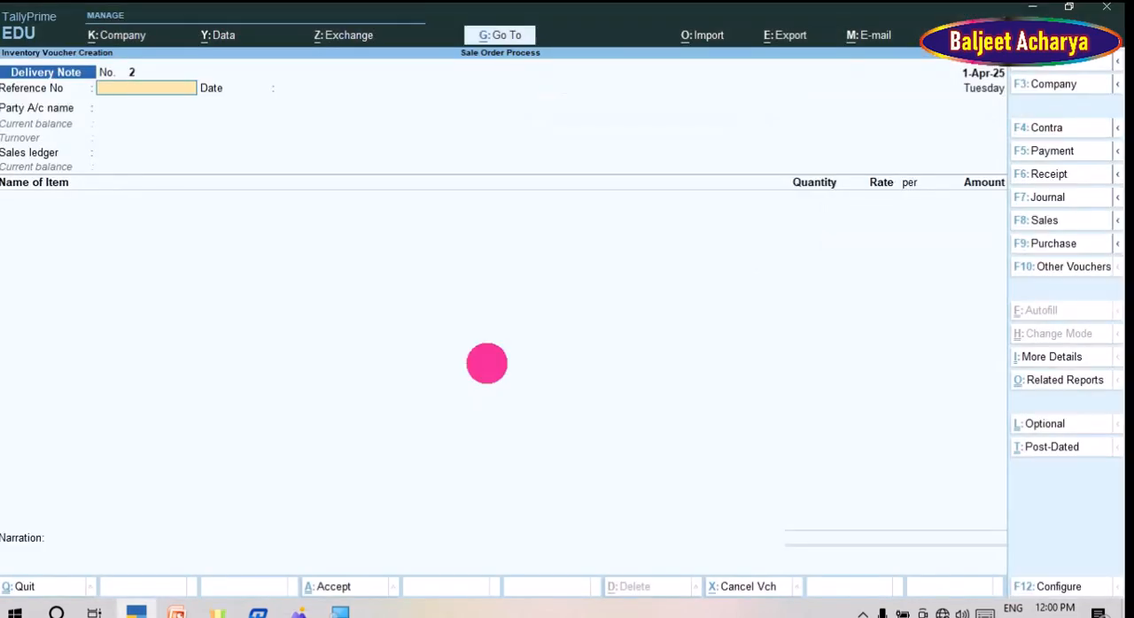
pyautogui.press('F10')
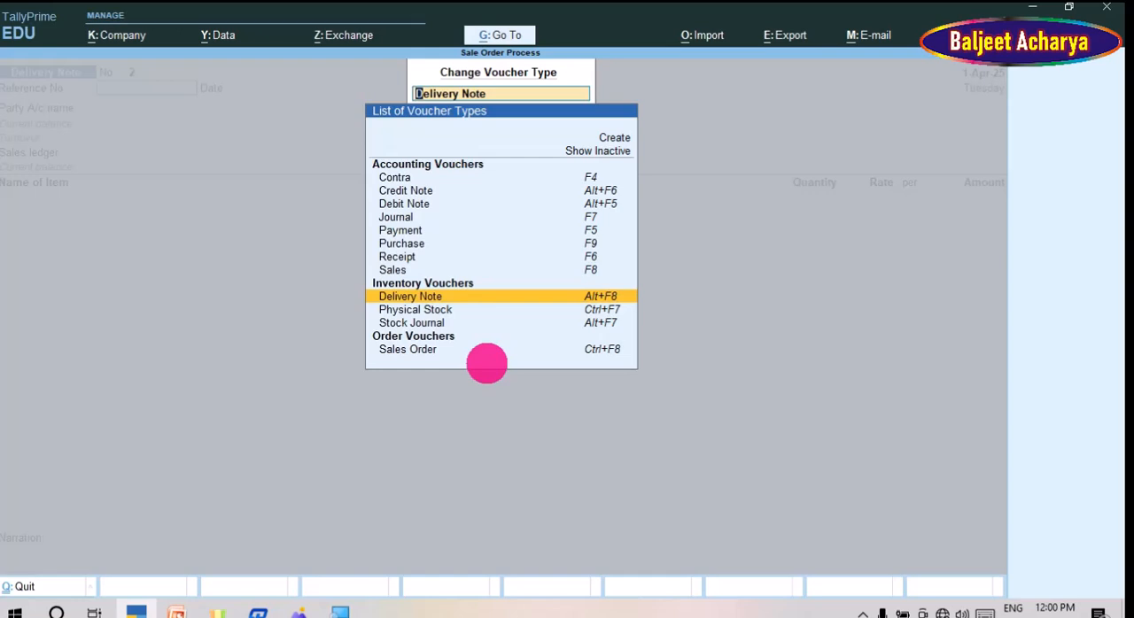
pyautogui.press('Up')
pyautogui.press('Up')
pyautogui.press('Up')
pyautogui.press('Up')
pyautogui.press('Up')
pyautogui.press('Up')
pyautogui.press('Up')
pyautogui.press('Up')
pyautogui.press('Up')
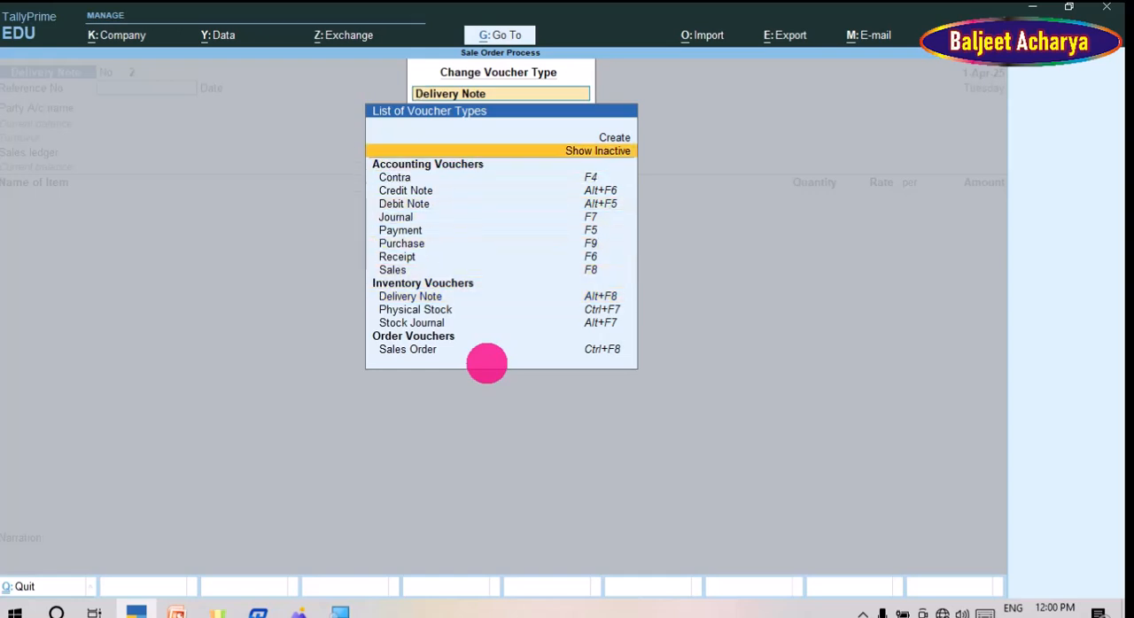
pyautogui.press('Return')
# Step: Choose the inactive Rejections In voucher type and activate it to start a new rejection voucher
pyautogui.press('Down')
pyautogui.press('Down')
pyautogui.press('Down')
pyautogui.press('Down')
pyautogui.press('Down')
pyautogui.press('Down')
pyautogui.press('Down')
pyautogui.press('Down')
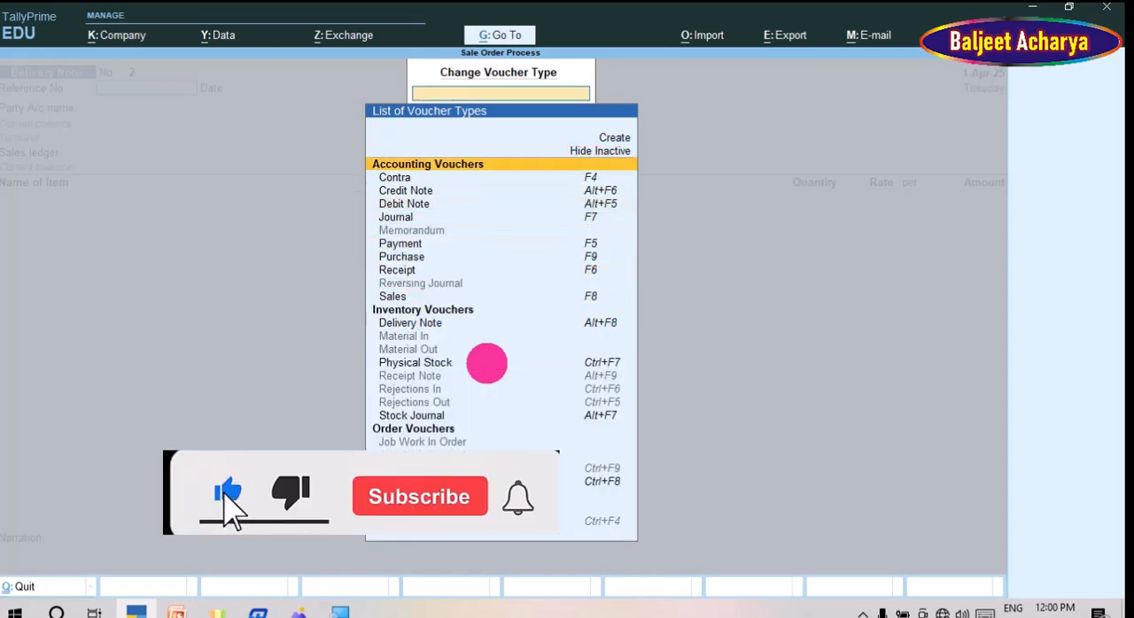
pyautogui.press('Down')
pyautogui.press('Down')
pyautogui.press('Down')
pyautogui.press('Down')
pyautogui.press('Down')
pyautogui.press('Down')
pyautogui.press('Down')
pyautogui.press('Down')
pyautogui.press('Down')
pyautogui.press('Down')
pyautogui.press('Up')
pyautogui.press('Up')
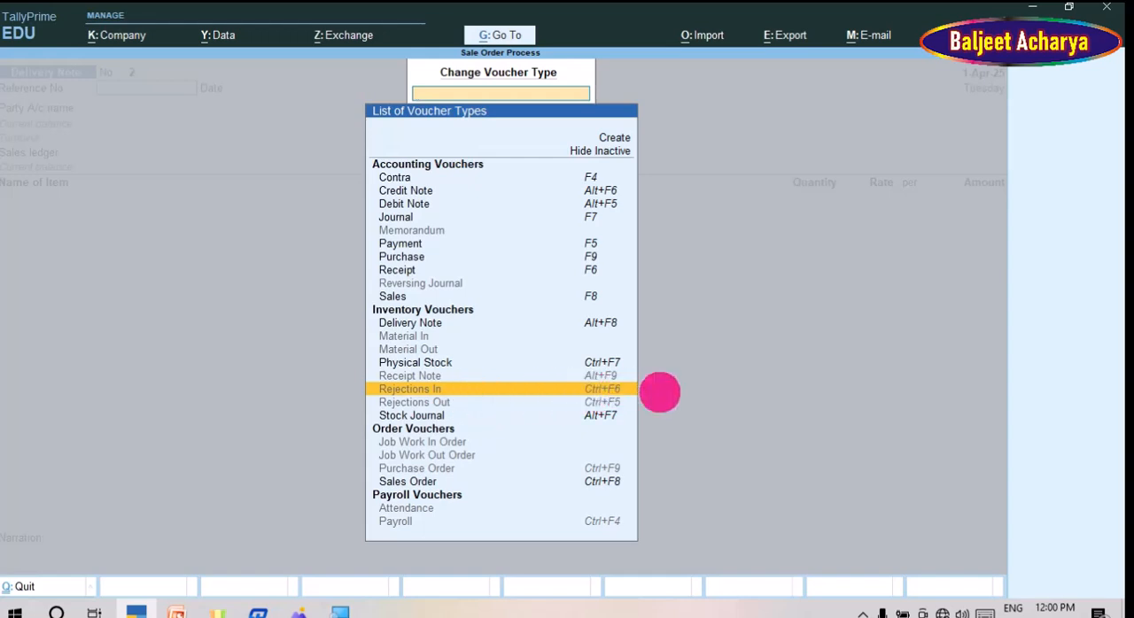
pyautogui.press('Return')
pyautogui.press('Return')
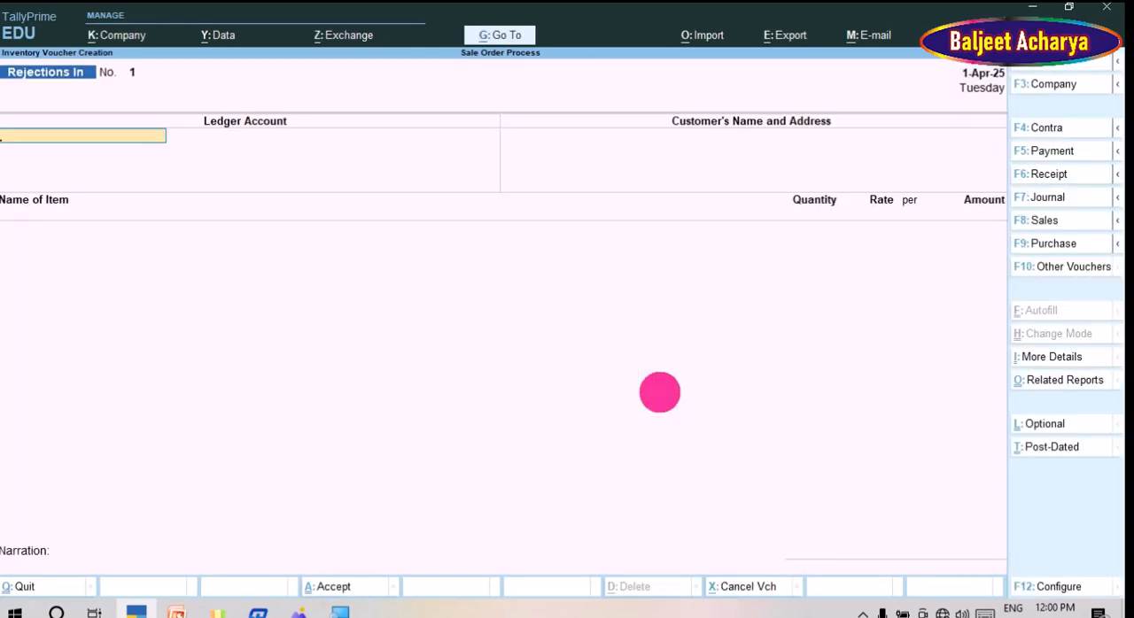
# Step: Set JK Computers A/c as the ledger account of the Rejections In voucher and accept the customer details
pyautogui.press('Down')
pyautogui.press('Down')
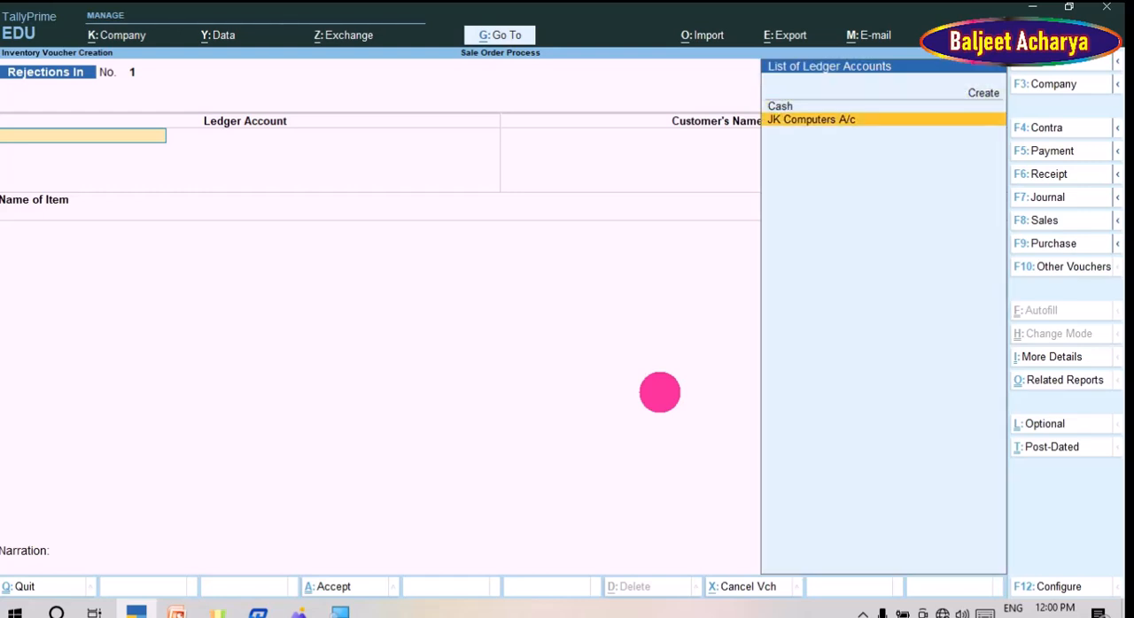
pyautogui.press('Return')
pyautogui.press('Return')
pyautogui.press('Return')
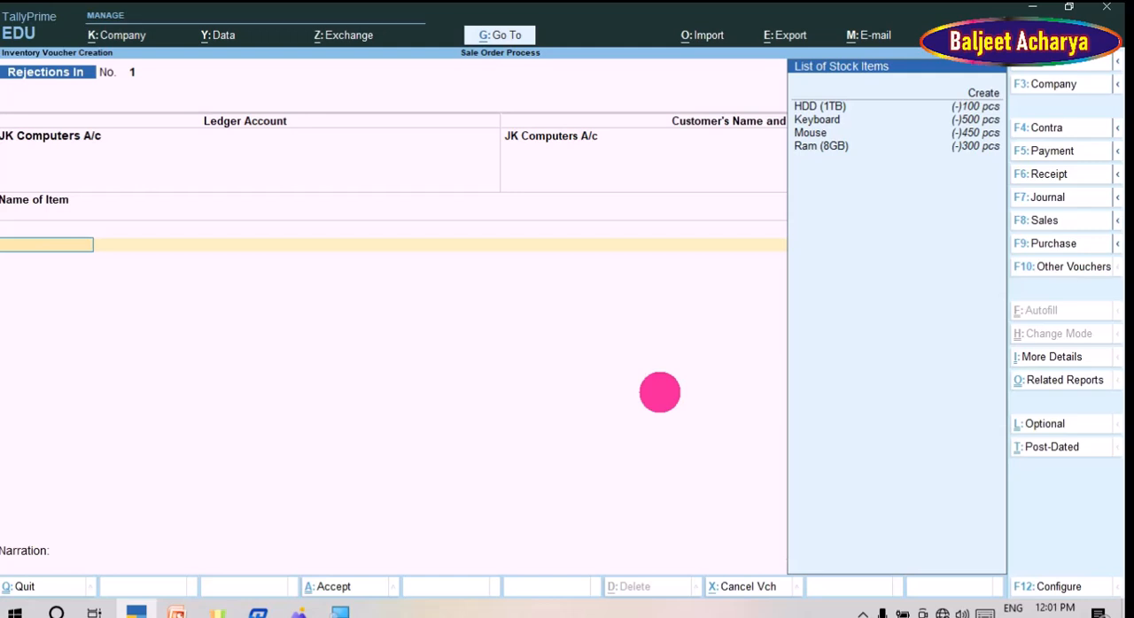
# Step: Add Keyboard as the rejected item and allocate it to the existing tracking number DN-10000
pyautogui.press('Down')
pyautogui.press('Down')
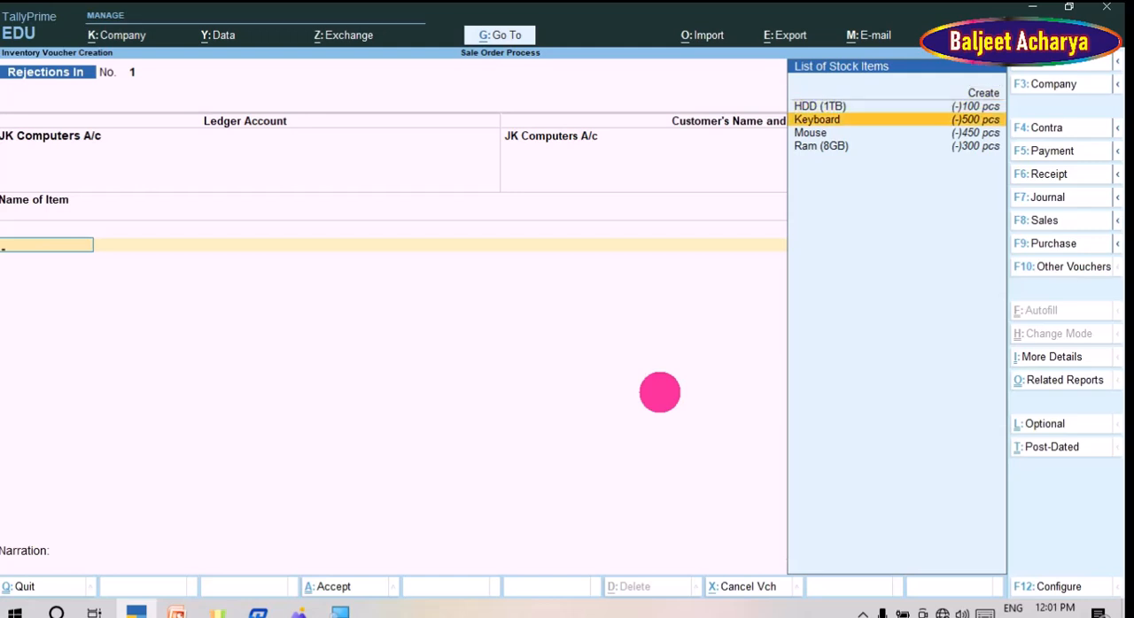
pyautogui.press('Return')
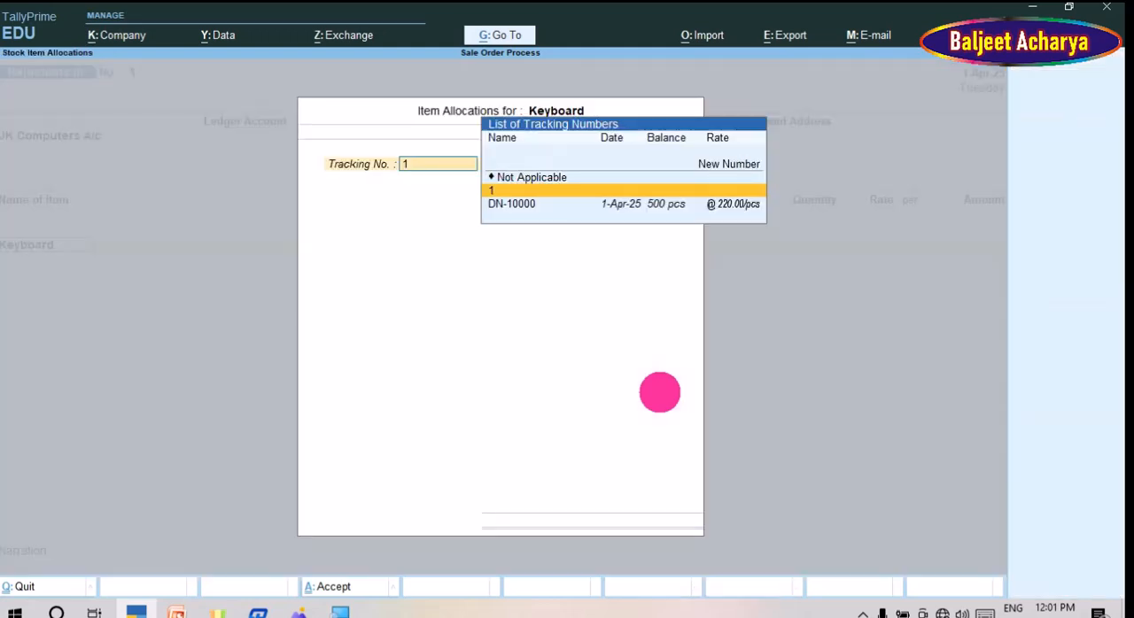
pyautogui.write('1')
pyautogui.press('Return')
pyautogui.press('BackSpace')
pyautogui.press('Down')
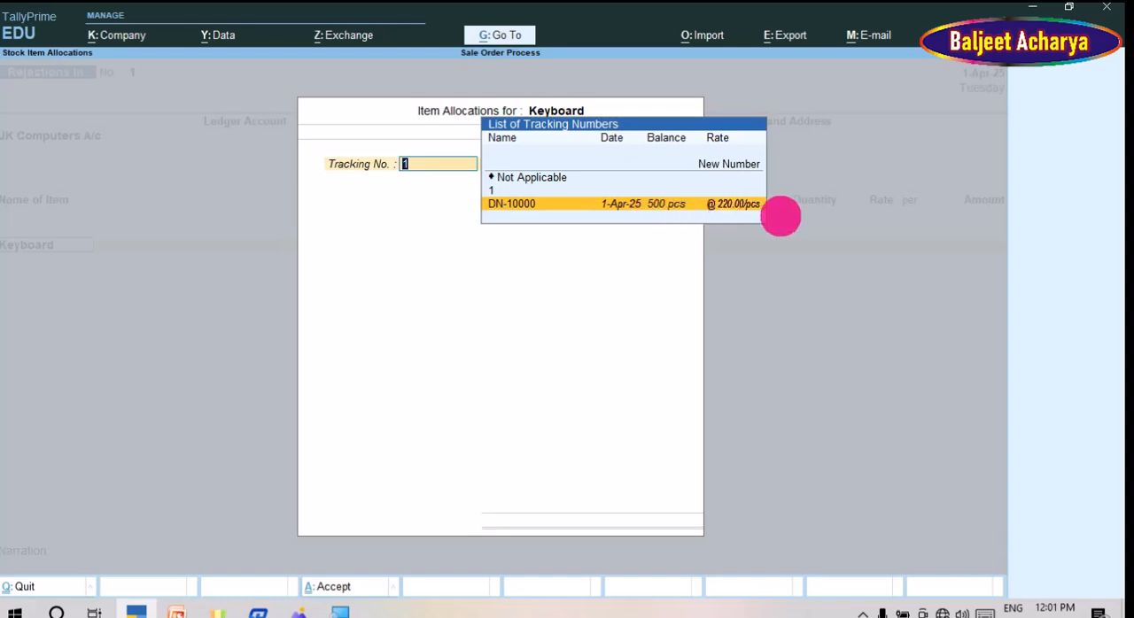
pyautogui.press('Return')
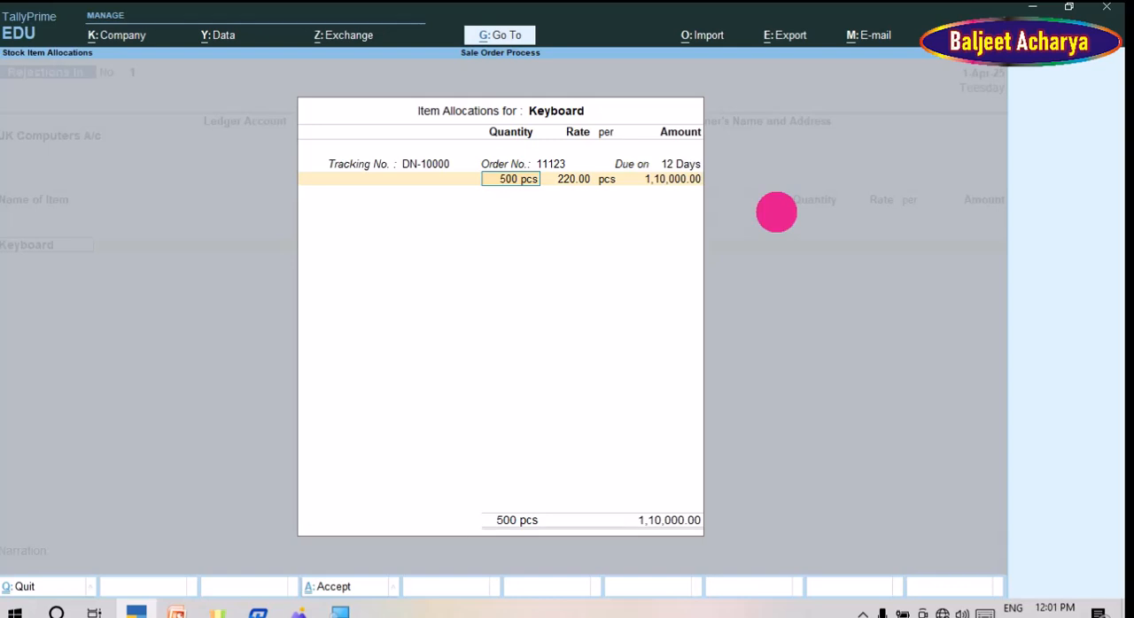
# Step: Set the rejected Keyboard quantity to 100 pcs, keep the 220 rate and save the Rejections In voucher without narration
pyautogui.write('100')
pyautogui.press('Return')
pyautogui.press('Return')
pyautogui.press('Return')
pyautogui.press('Return')
pyautogui.press('Return')
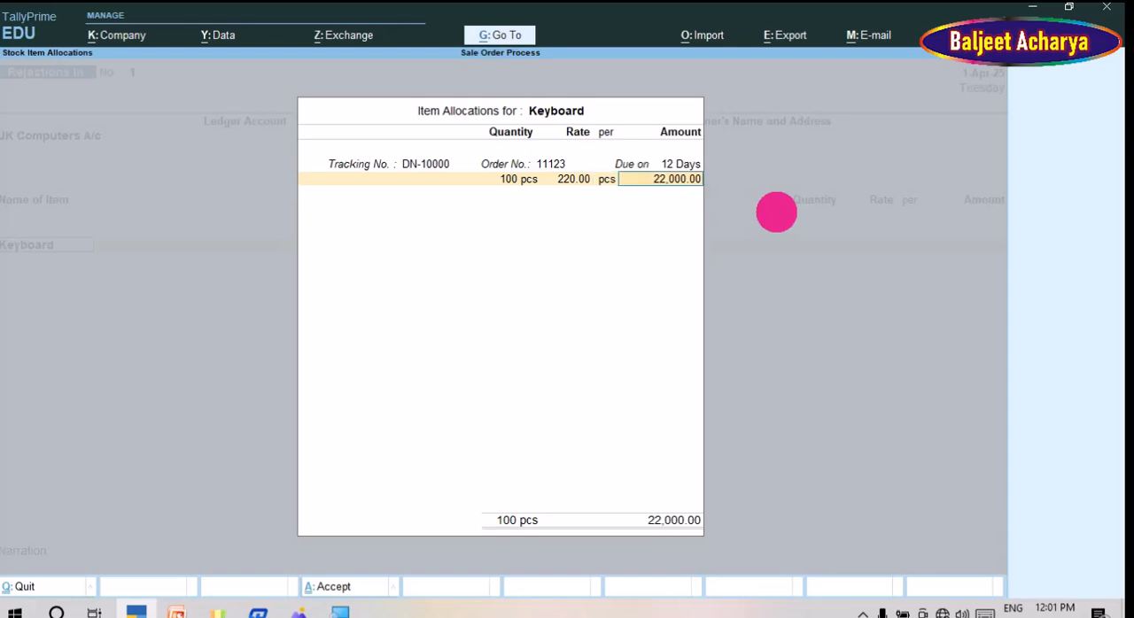
pyautogui.press('Return')
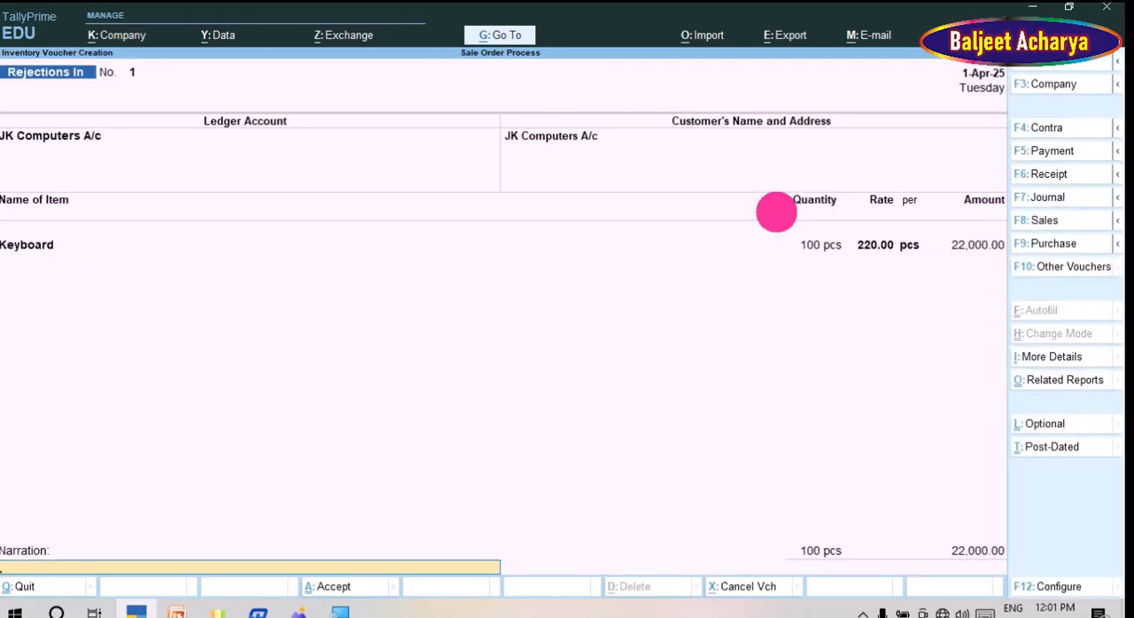
pyautogui.press('Return')
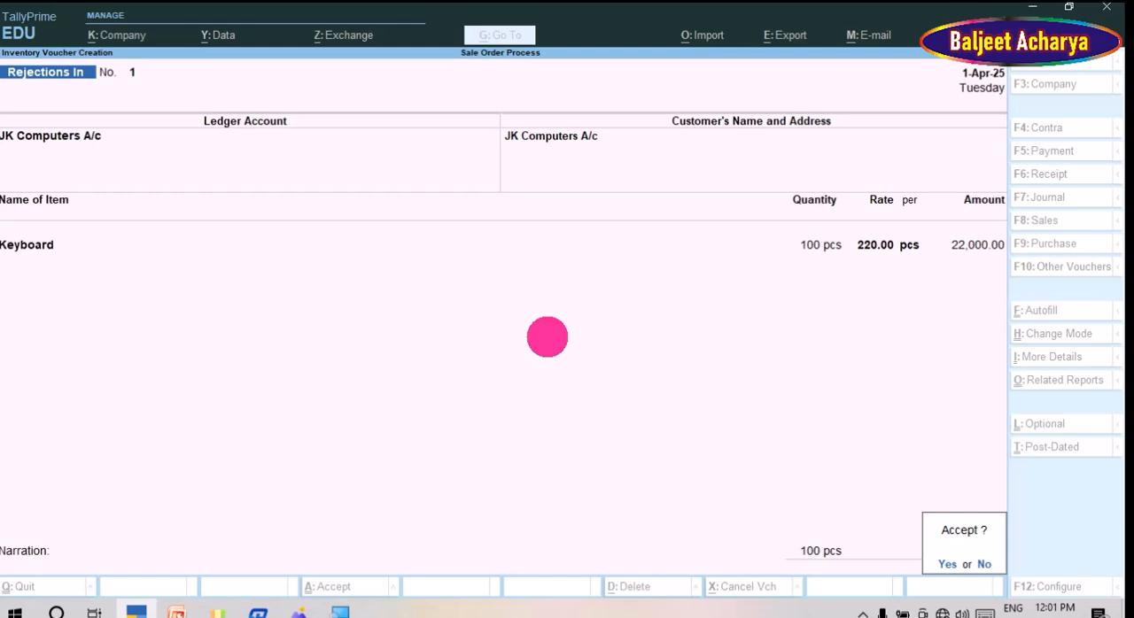
pyautogui.press('y')
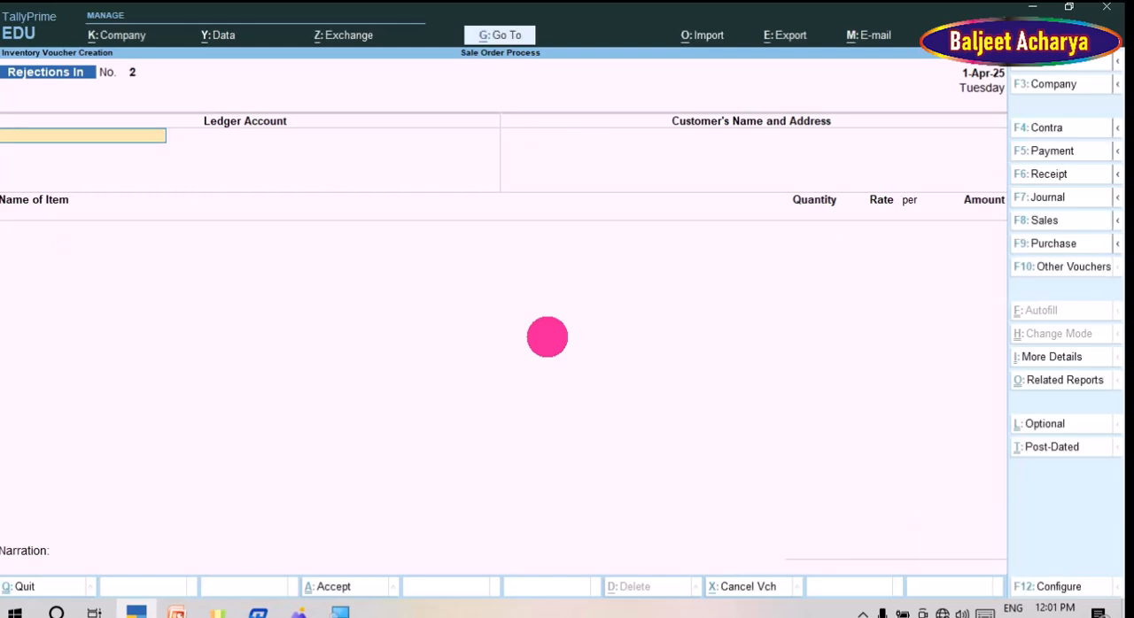
# Step: Check the voucher chart in WPS Photos, return to TallyPrime and start a Sales voucher for party JK Computers A/c
pyautogui.hotkey('alt', 'Tab')
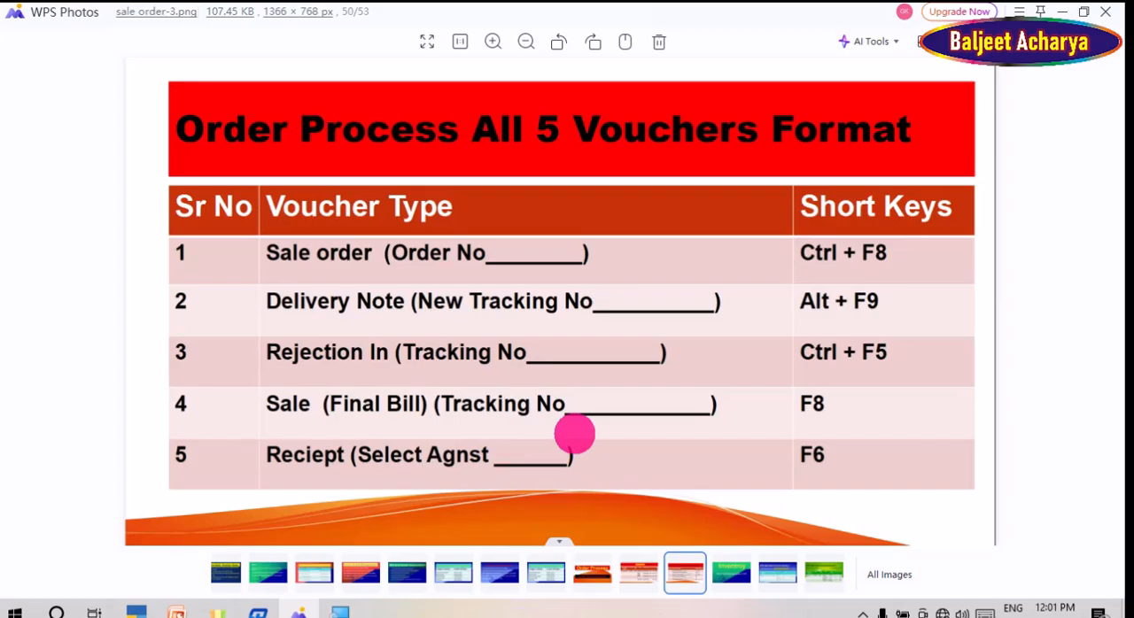
pyautogui.hotkey('alt', 'Tab')
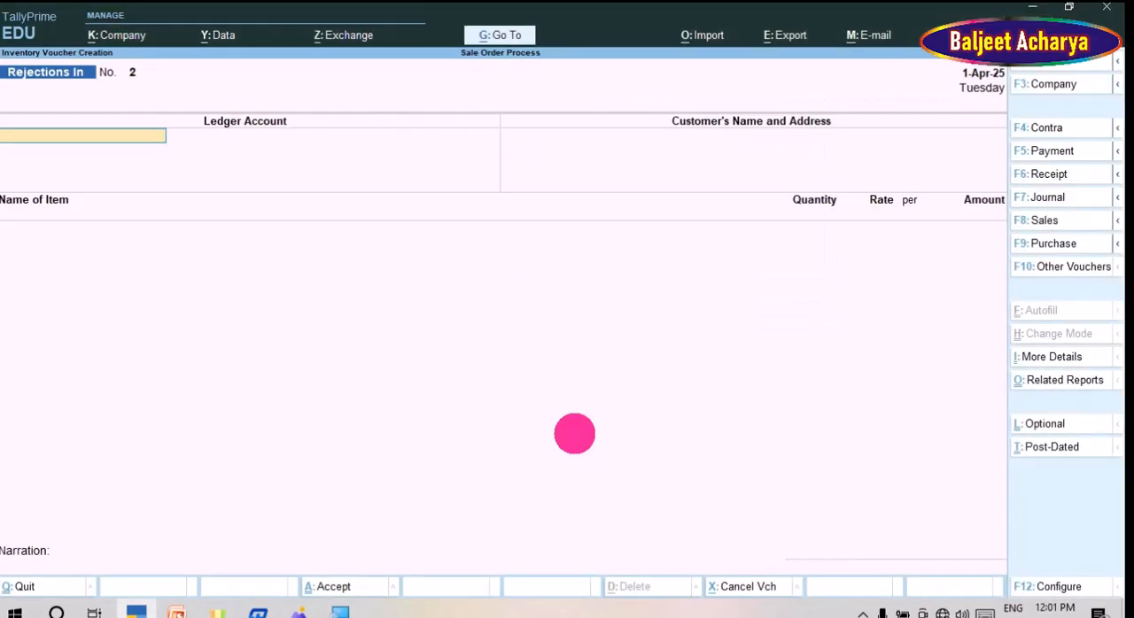
pyautogui.press('F8')
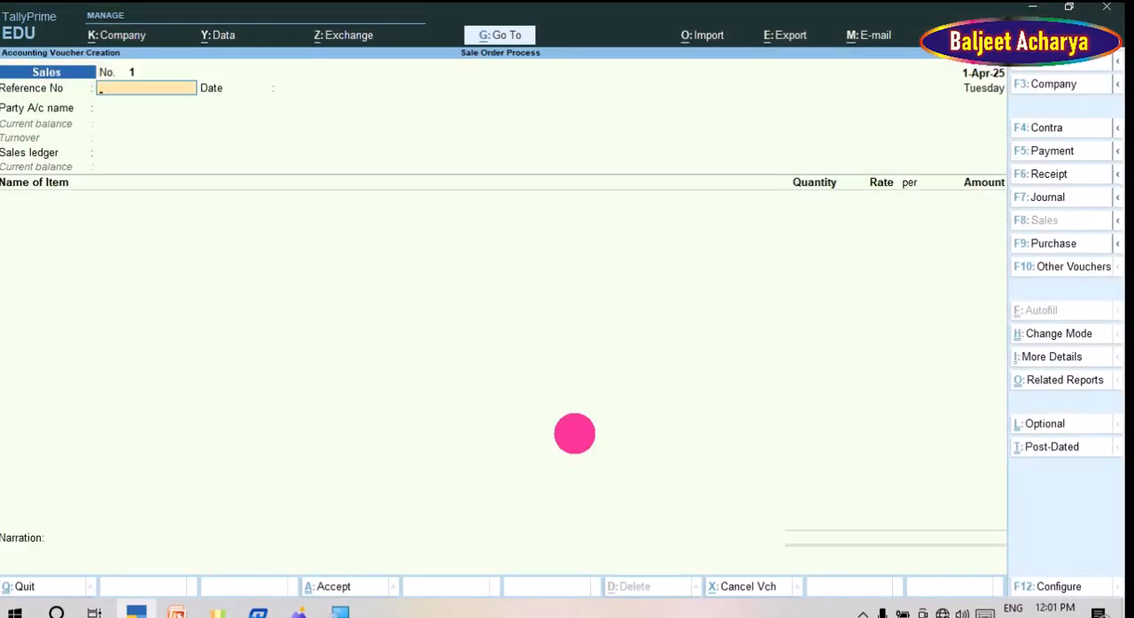
pyautogui.press('Return')
pyautogui.press('Return')
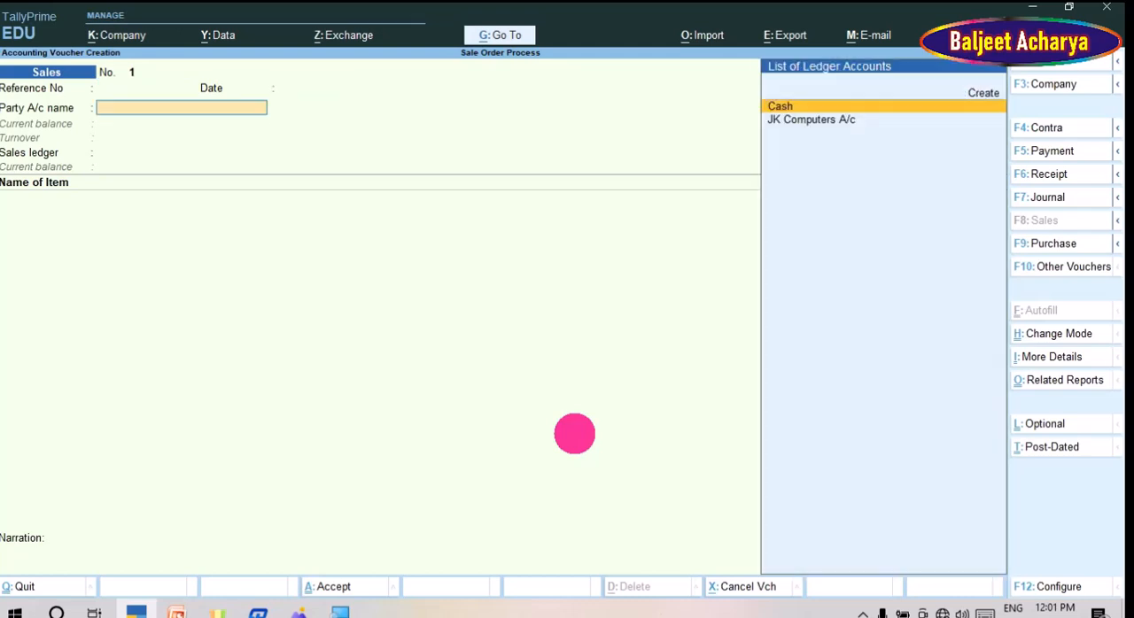
pyautogui.press('Down')
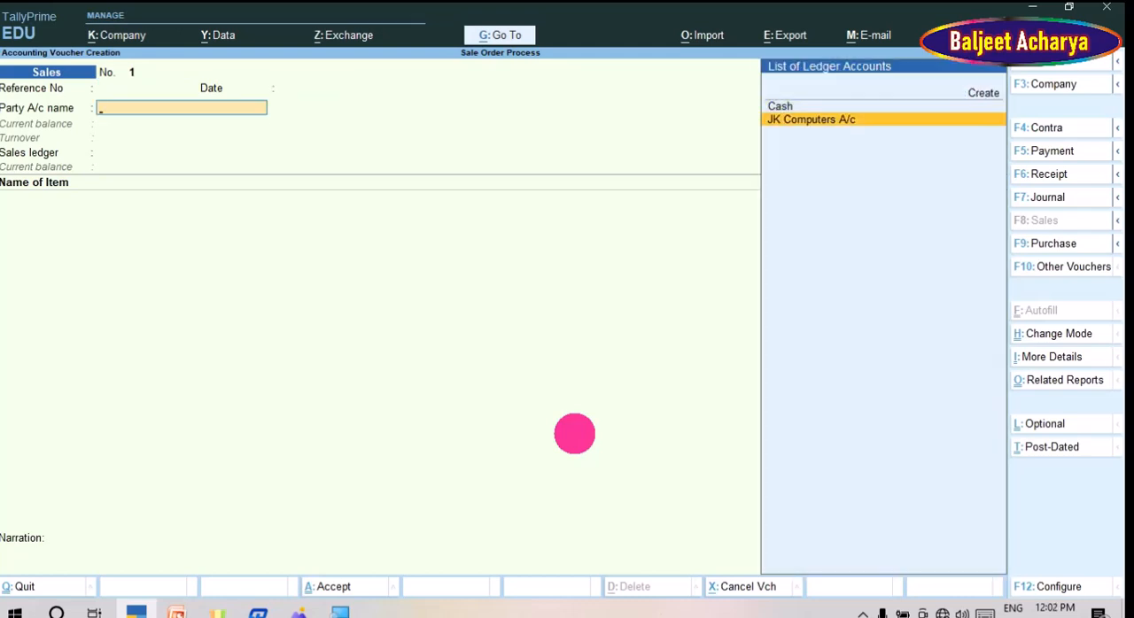
pyautogui.press('Return')
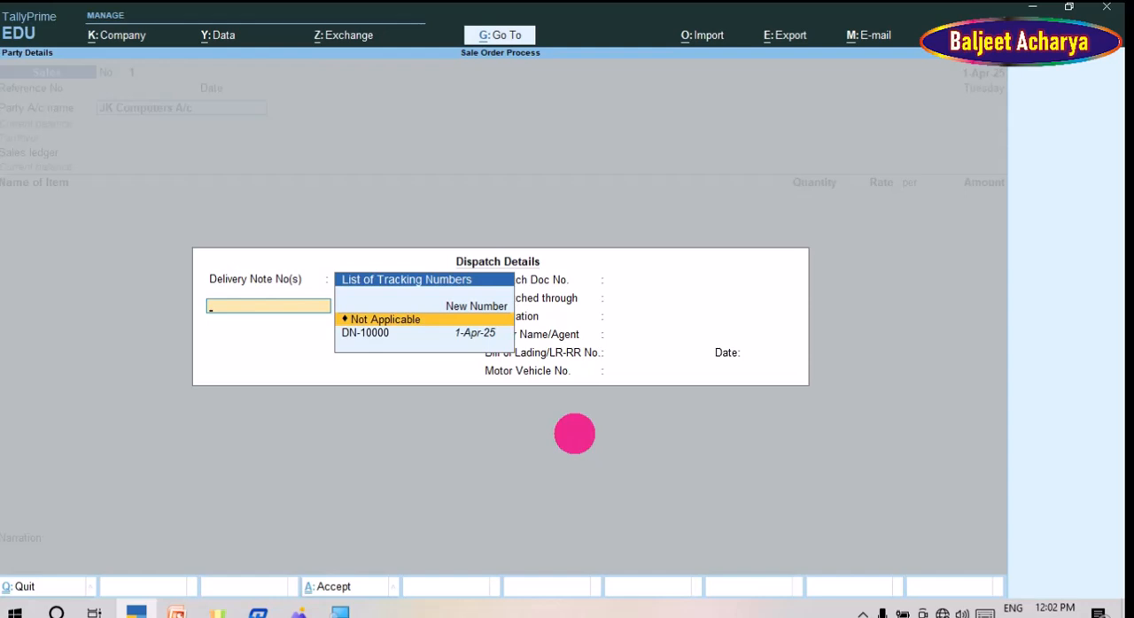
# Step: Link delivery note DN-10000 in the Sales voucher's dispatch details and leave the remaining dispatch fields blank
pyautogui.press('Down')
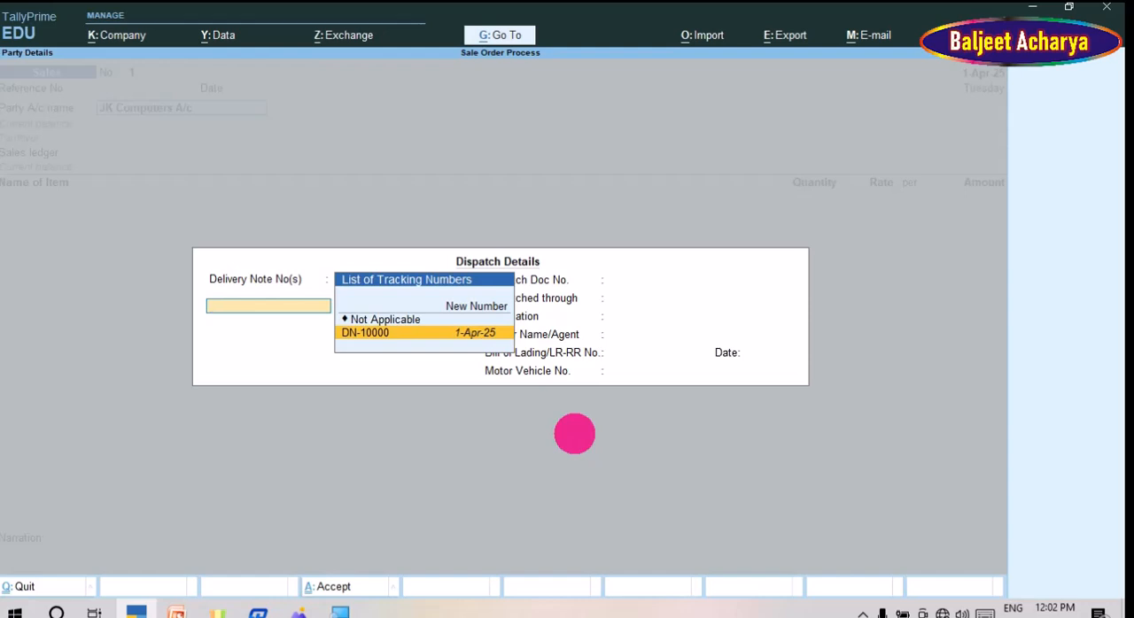
pyautogui.press('Return')
pyautogui.press('Return')
pyautogui.press('Return')
pyautogui.press('Return')
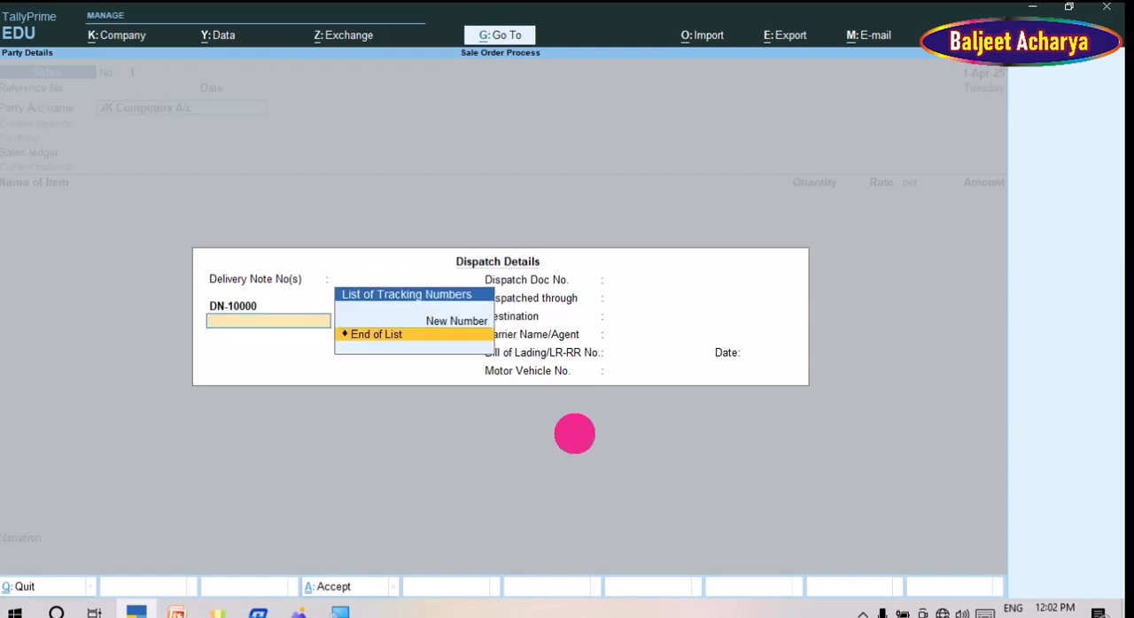
pyautogui.press('Return')
pyautogui.press('Return')
pyautogui.press('Return')
pyautogui.press('Return')
pyautogui.press('Return')
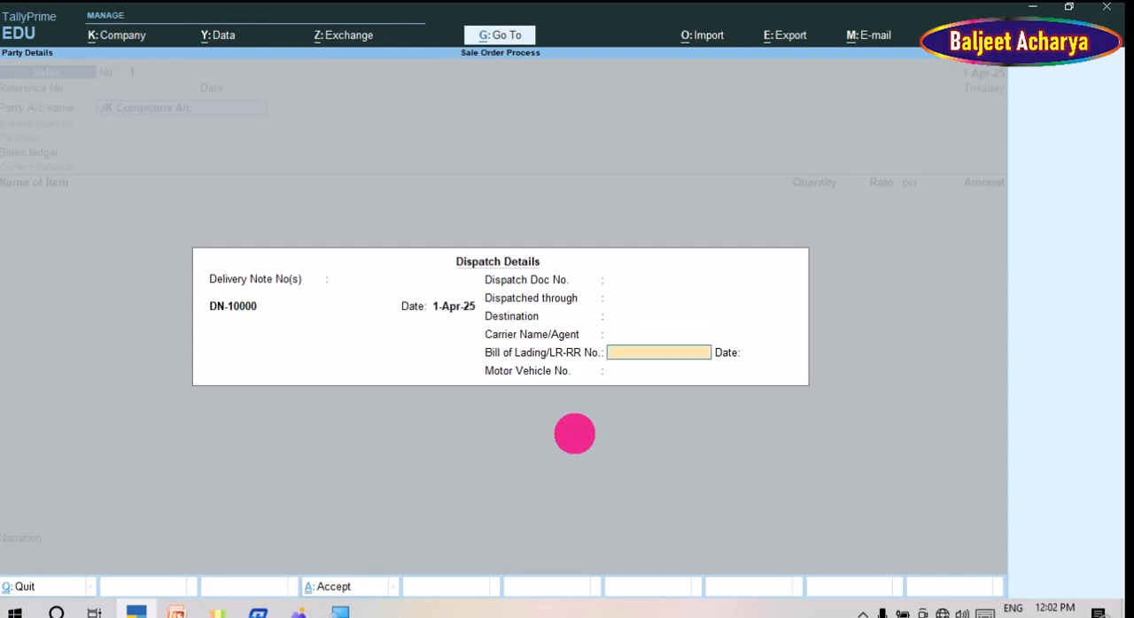
pyautogui.press('Return')
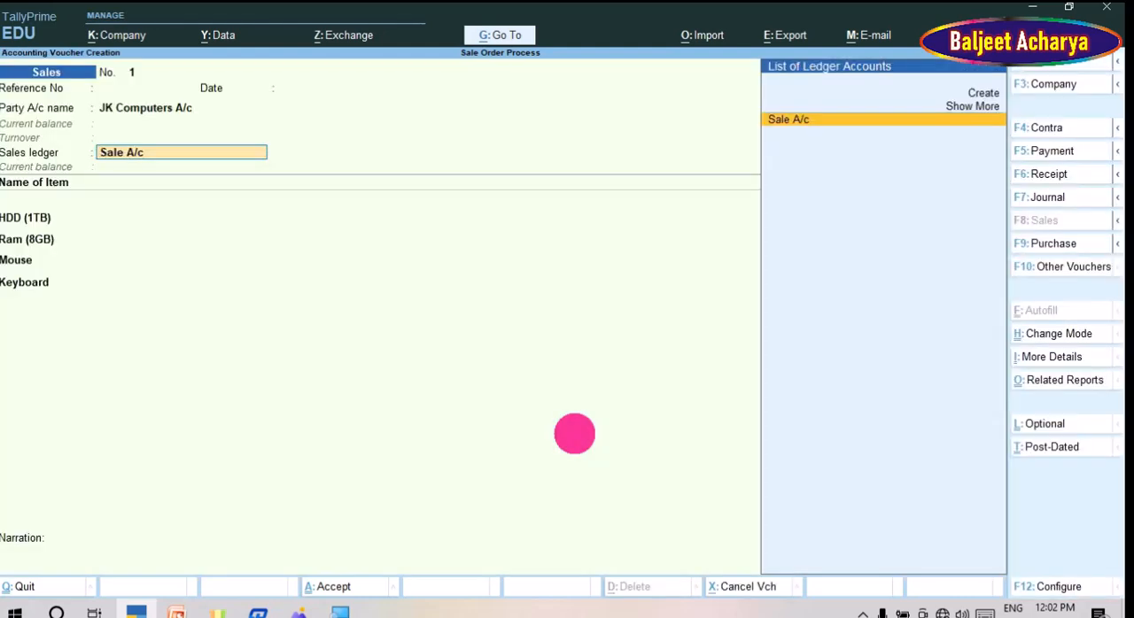
# Step: Use Sale A/c as the sales ledger and allocate HDD (1TB) to tracking number DN-10000 with 100 pcs at 2,500
pyautogui.press('Return')
pyautogui.press('Return')
pyautogui.press('Return')
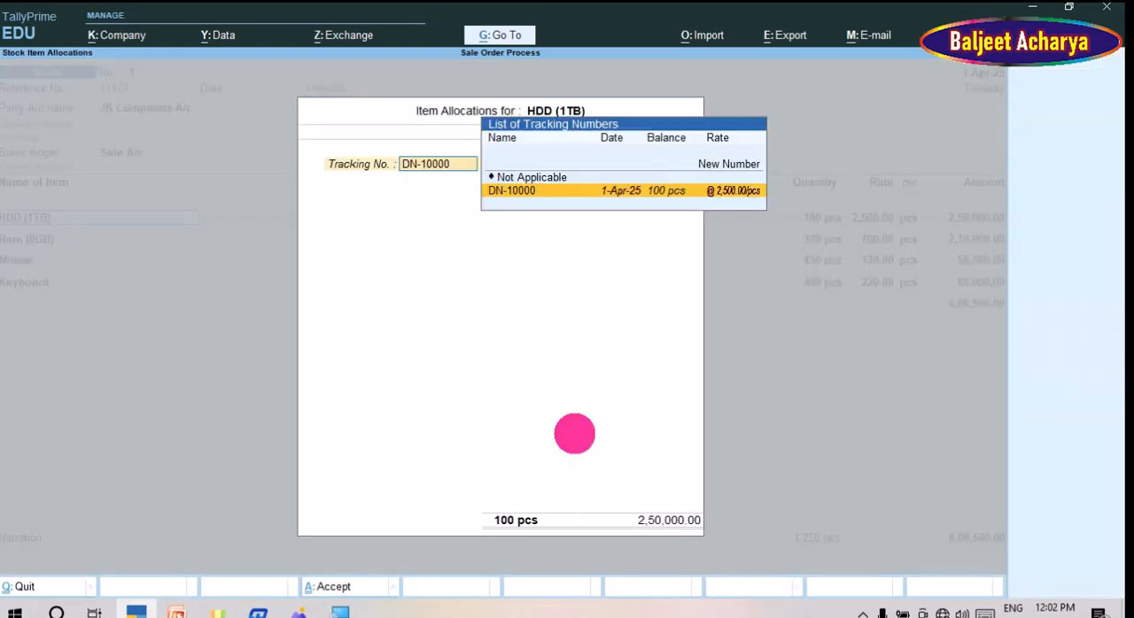
pyautogui.press('Return')
pyautogui.press('Return')
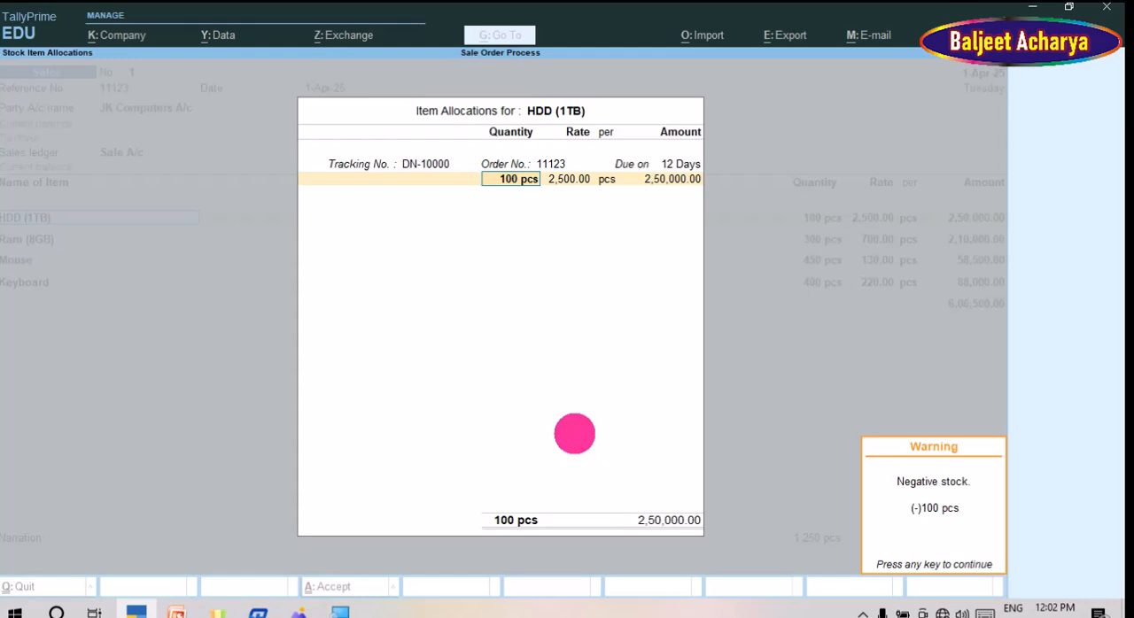
pyautogui.press('Return')
pyautogui.press('Return')
pyautogui.press('Return')
pyautogui.press('Return')
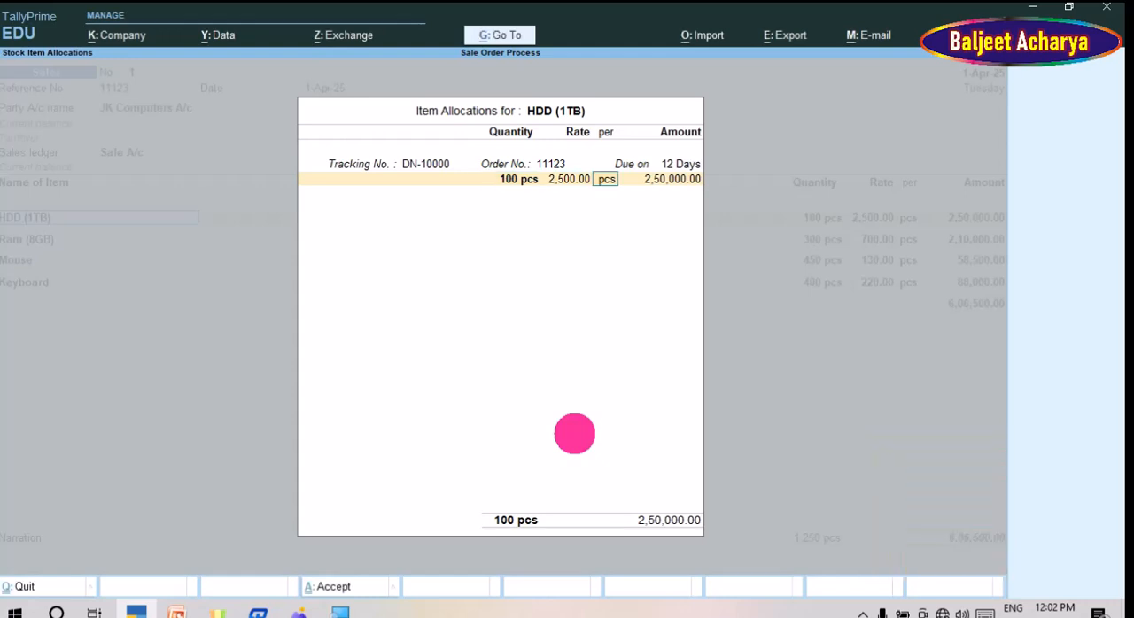
pyautogui.press('Return')
pyautogui.press('Return')
pyautogui.press('Return')
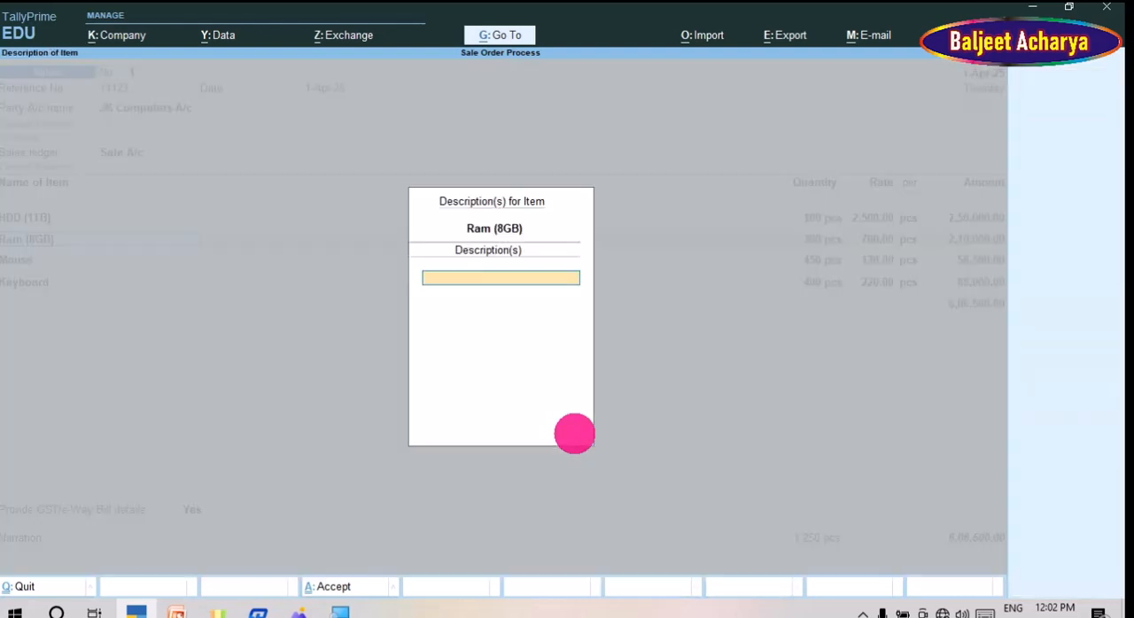
# Step: Leave the Ram (8GB) description blank and keep its DN-10000 allocation of 300 pcs at 700
pyautogui.press('Return')
pyautogui.press('Return')
pyautogui.press('Return')
pyautogui.press('Return')
pyautogui.press('Return')
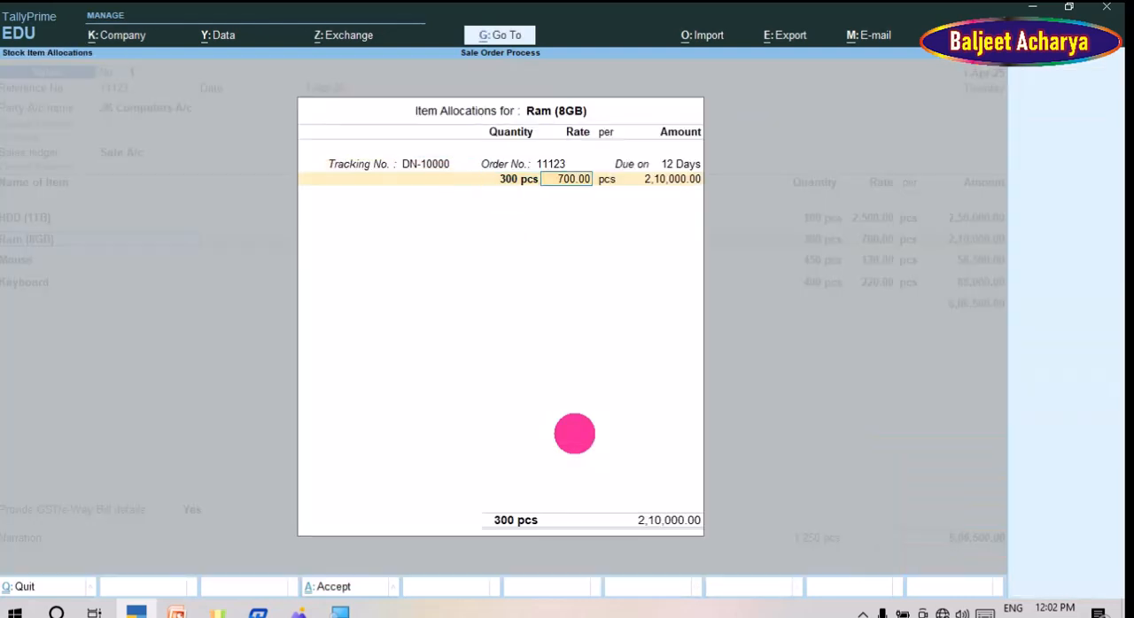
pyautogui.press('Return')
pyautogui.press('Return')
pyautogui.press('Return')
pyautogui.press('Return')
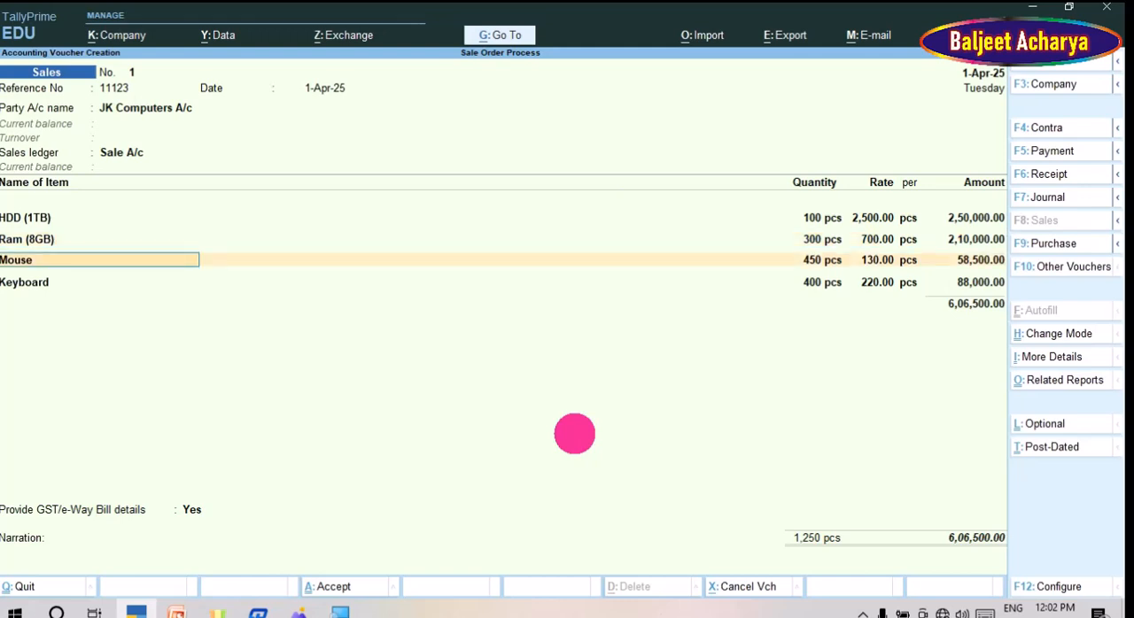
# Step: Accept the Mouse allocation against DN-10000 with 450 pcs at 130
pyautogui.press('Return')
pyautogui.press('Return')
pyautogui.press('Return')
pyautogui.press('Return')
pyautogui.press('Return')
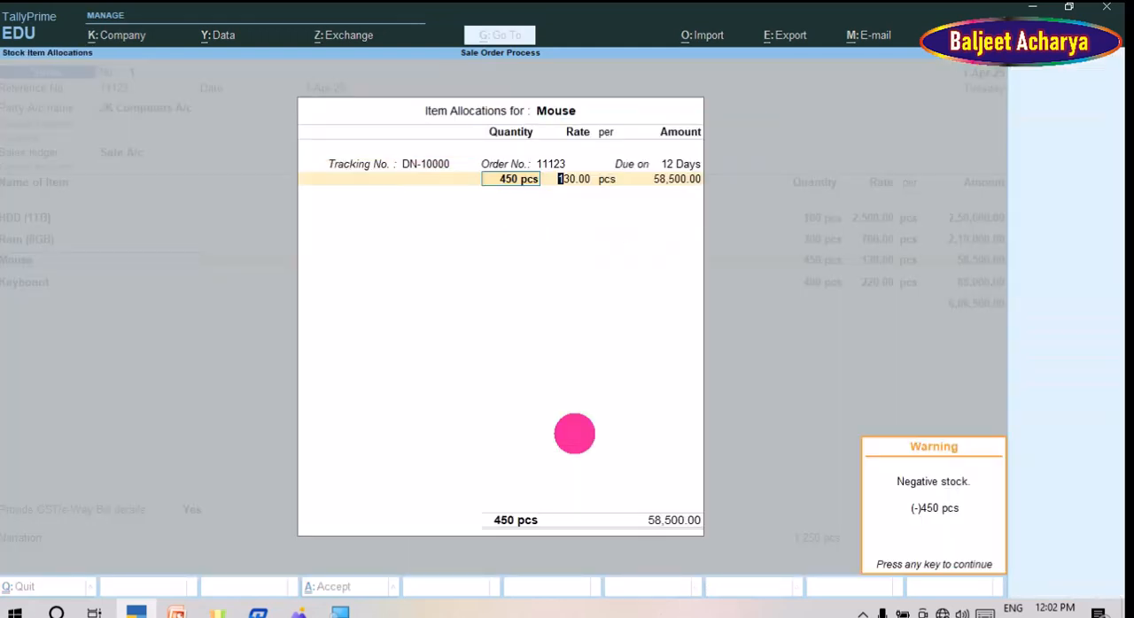
pyautogui.press('Return')
pyautogui.press('Return')
pyautogui.press('Return')
pyautogui.press('Return')
pyautogui.press('Return')
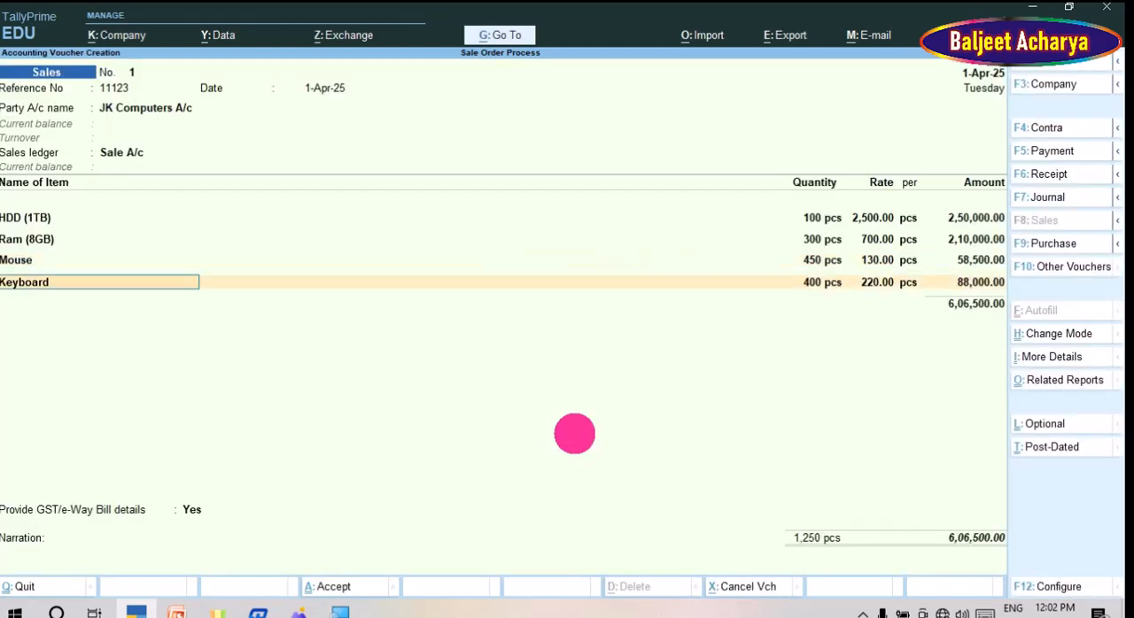
# Step: Accept the Keyboard allocation against DN-10000 with 400 pcs at 220
pyautogui.press('Return')
pyautogui.press('Return')
pyautogui.press('Return')
pyautogui.press('Return')
pyautogui.press('Return')
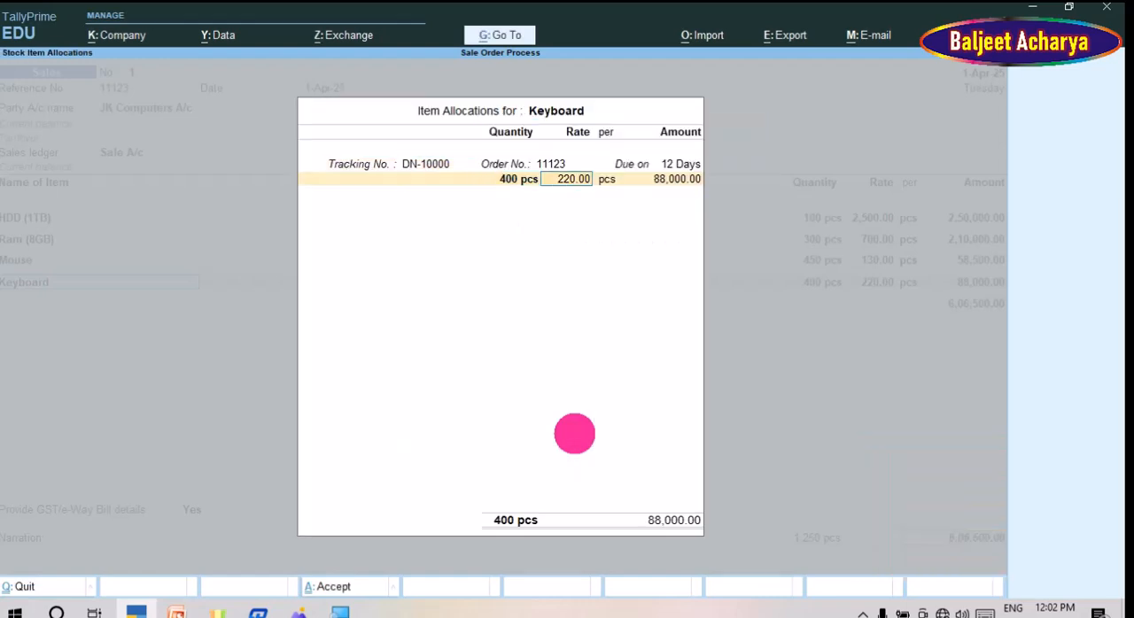
pyautogui.press('Return')
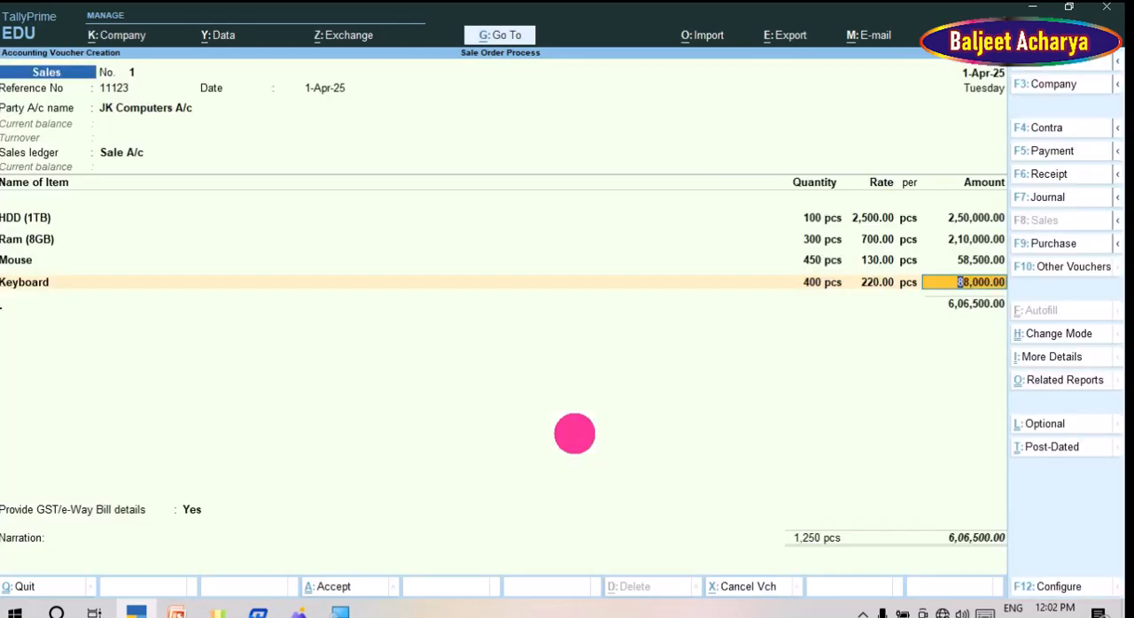
pyautogui.press('Return')
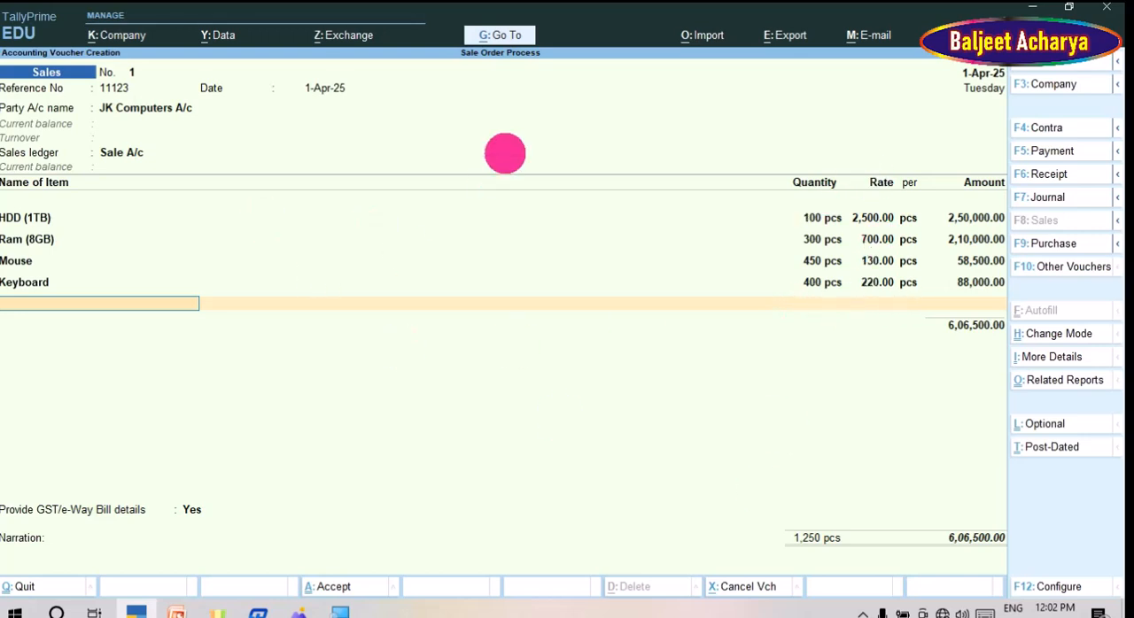
# Step: End the item list, keep GST/e-Way Bill details set to Yes and save the Sales voucher without narration
pyautogui.press('Return')
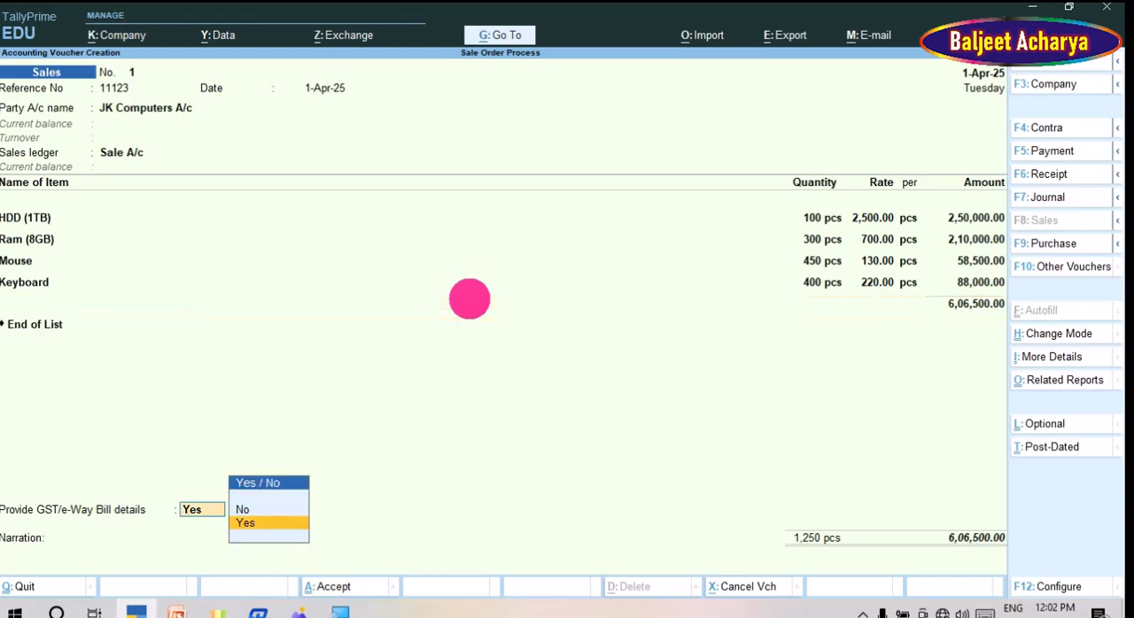
pyautogui.press('Return')
pyautogui.press('Return')
pyautogui.press('Return')
pyautogui.press('Return')
pyautogui.press('Return')
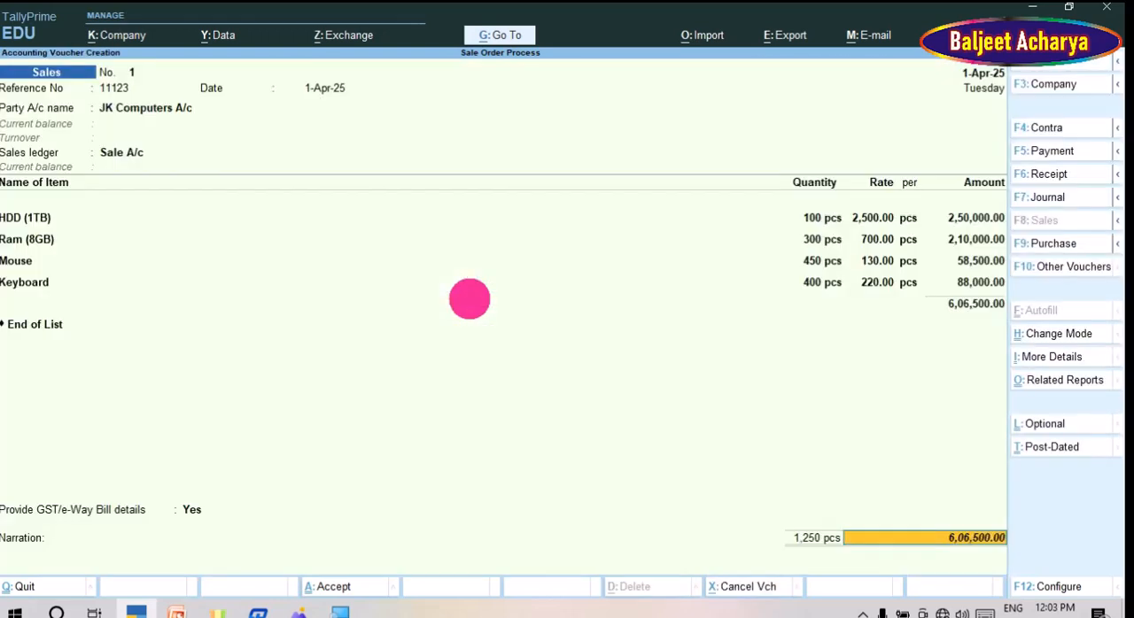
pyautogui.press('Return')
pyautogui.press('Return')
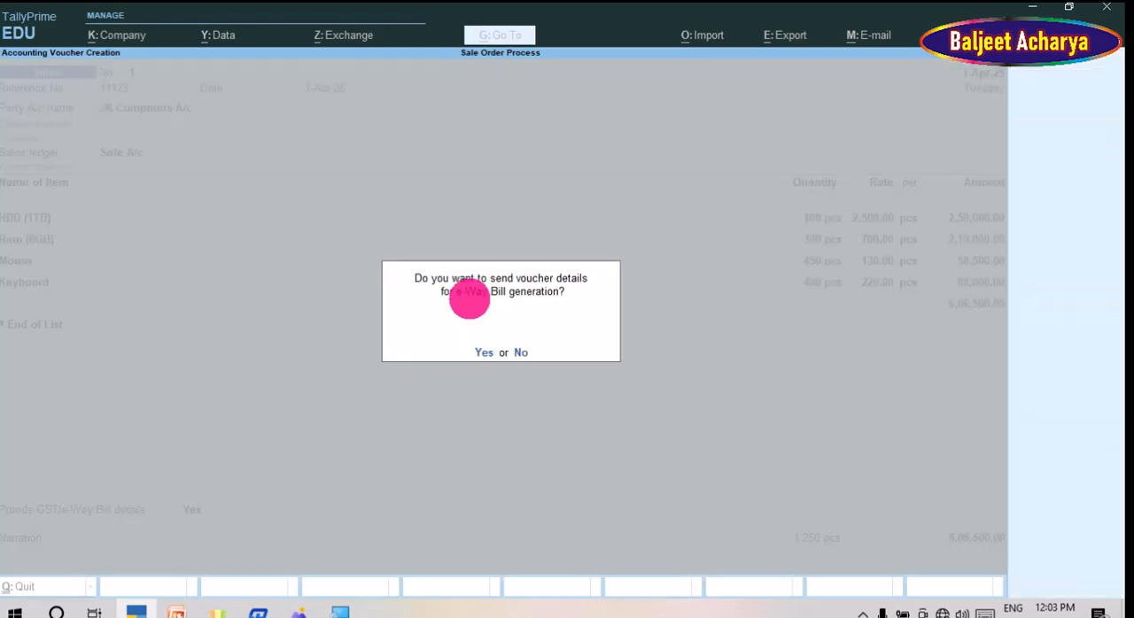
pyautogui.press('Return')
pyautogui.press('Return')
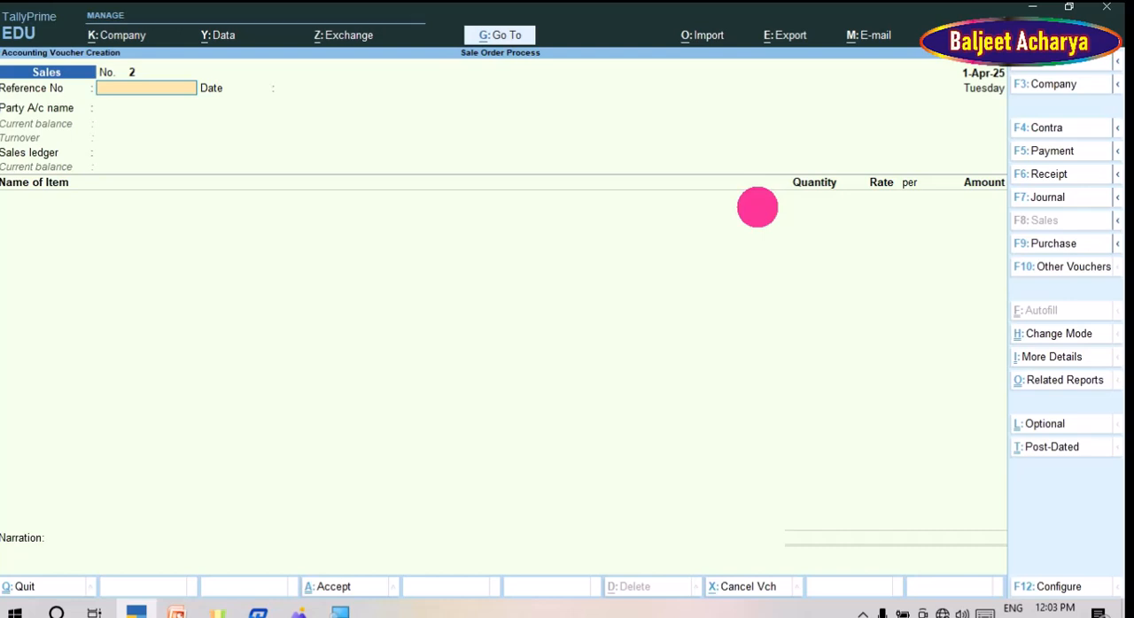
# Step: Start a Receipt voucher and credit JK Computers A/c with 606500
pyautogui.press('F6')
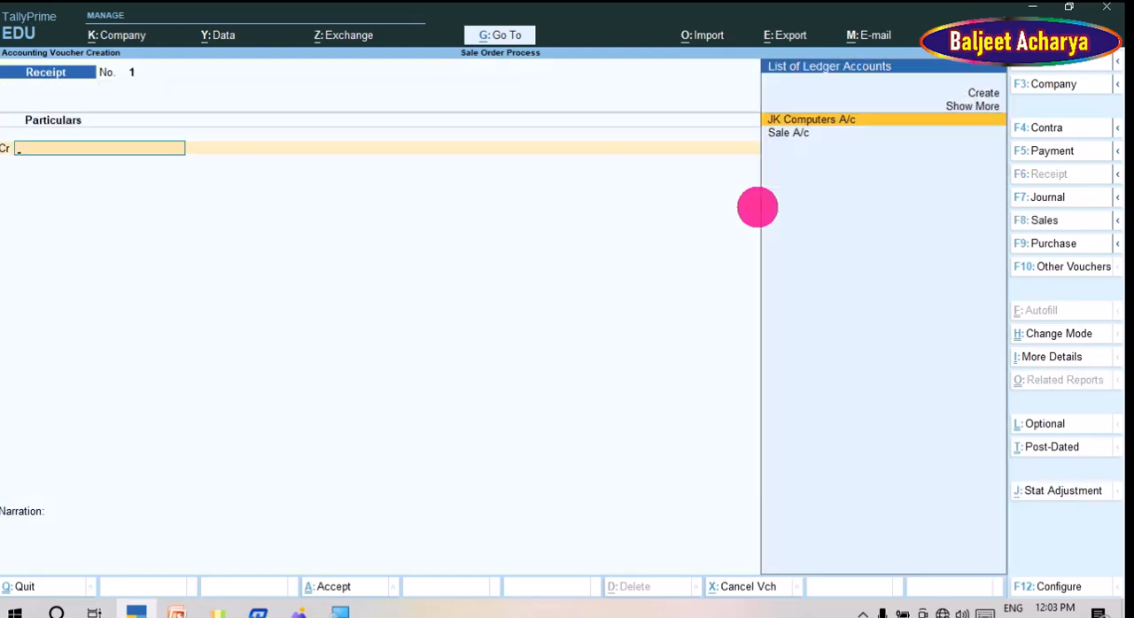
pyautogui.press('Return')
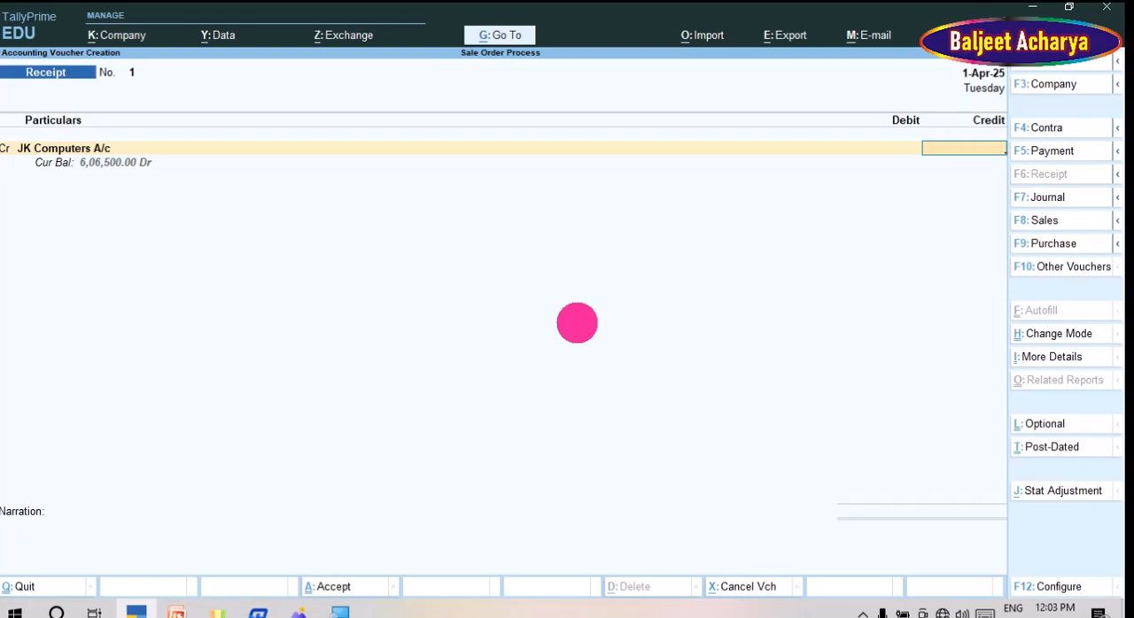
pyautogui.write('6')
pyautogui.press('BackSpace')
pyautogui.write('606500')
pyautogui.press('Return')
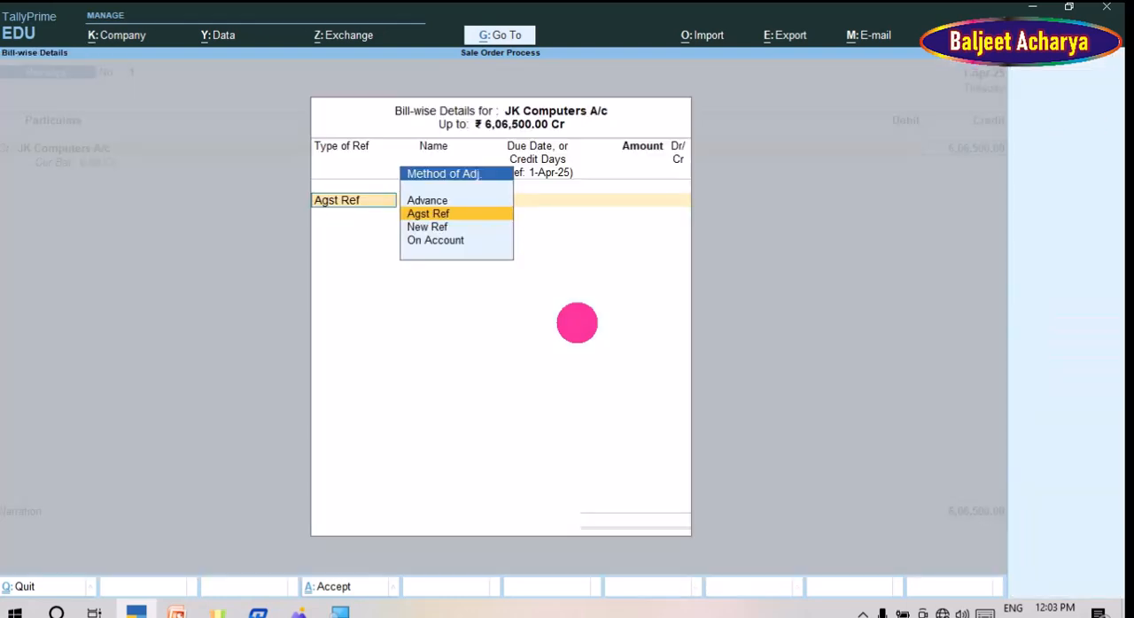
# Step: Allocate the receipt as Agst Ref to pending bill 1 and choose Bank of Baroda A/c as the debit ledger
pyautogui.press('Return')
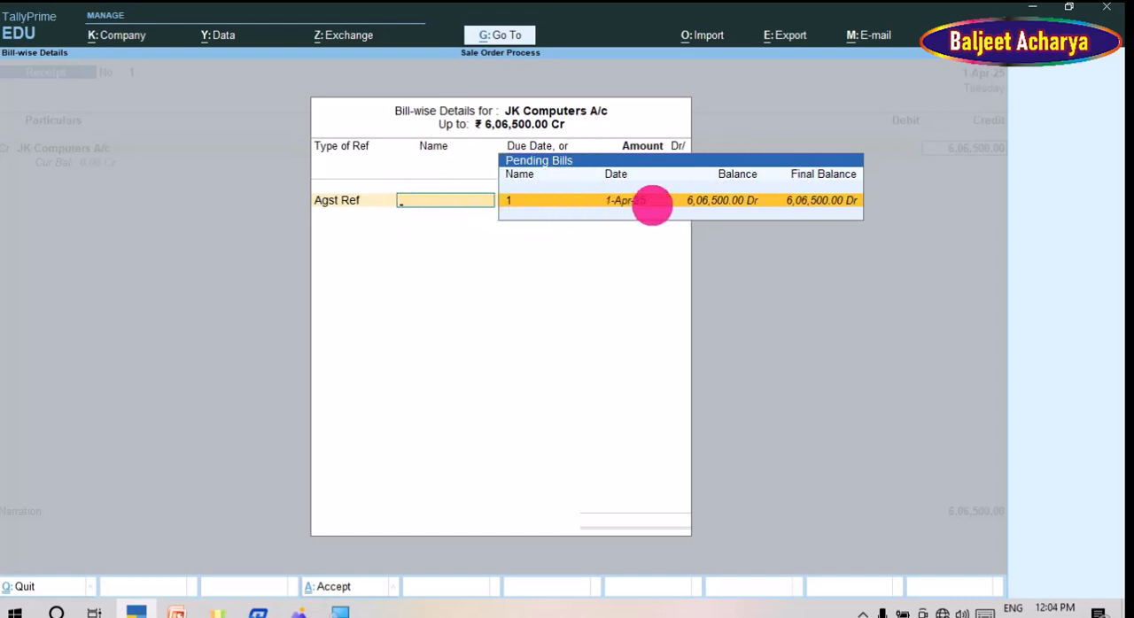
pyautogui.press('Return')
pyautogui.press('Return')
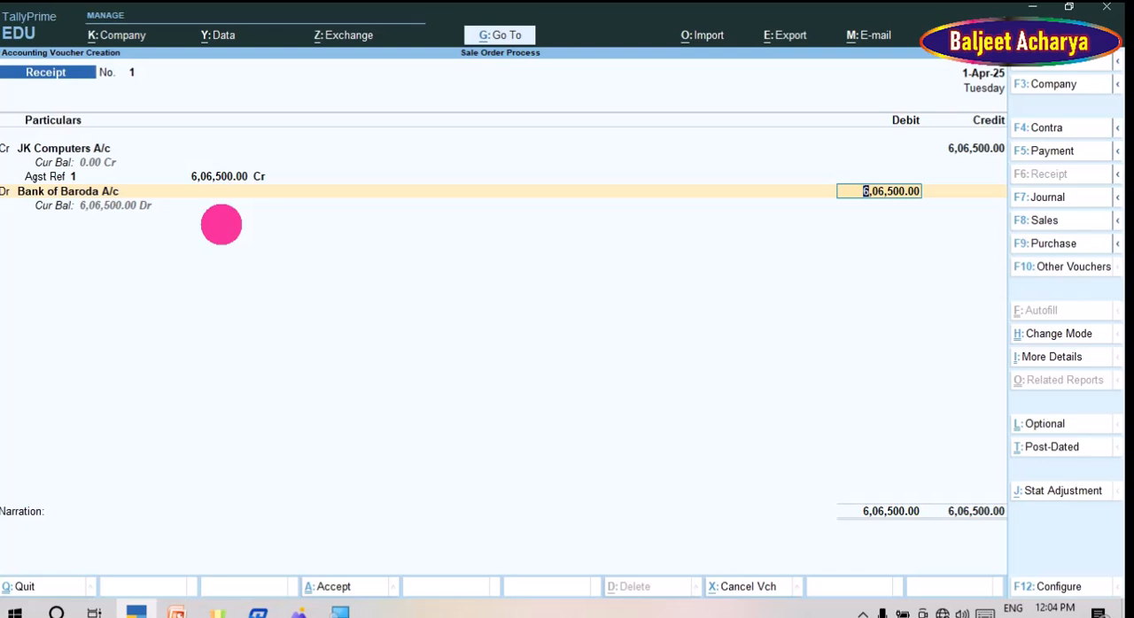
# Step: Keep the 6,06,500 debit to Bank of Baroda A/c and save the Receipt voucher without narration
pyautogui.press('Return')
pyautogui.hotkey('ctrl', 'a')
pyautogui.press('Return')
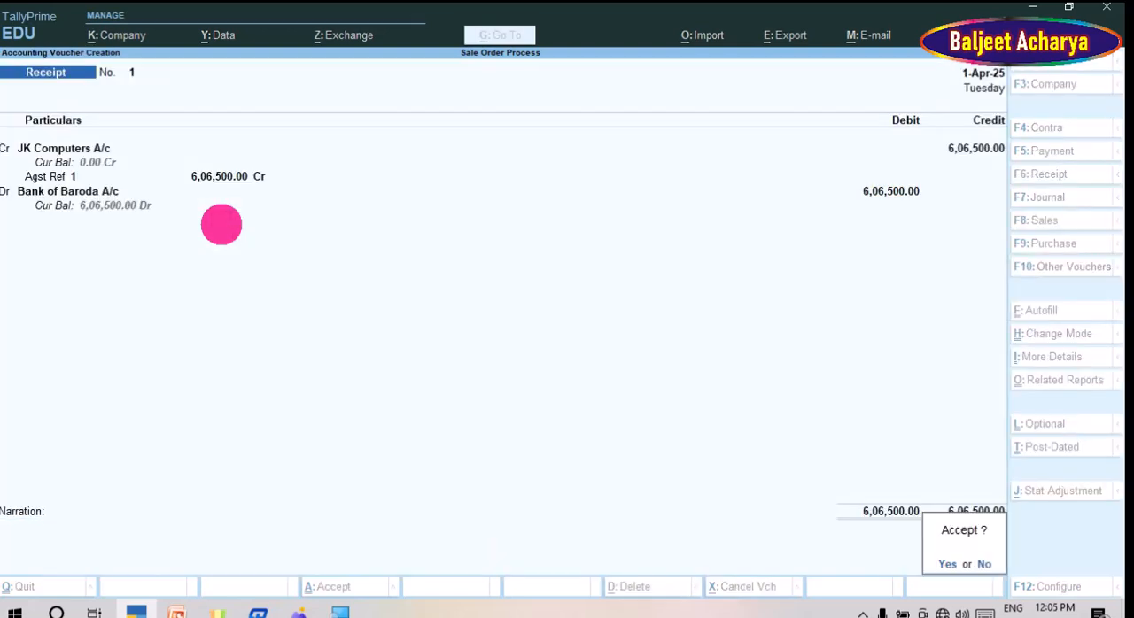
pyautogui.press('Return')
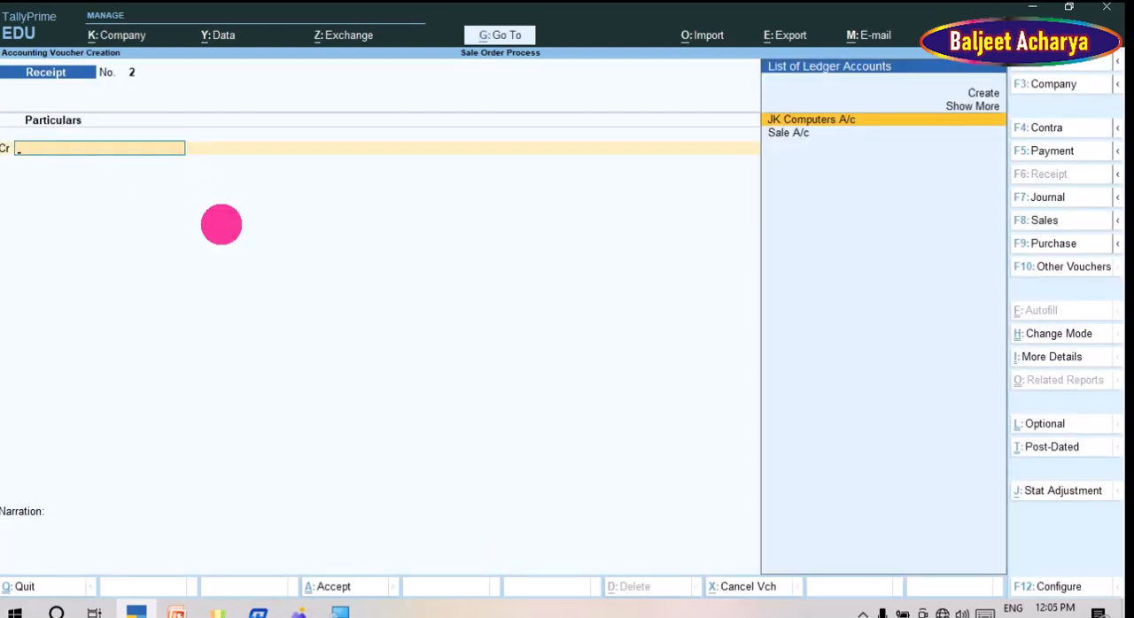
# Step: Leave voucher entry and open the Day Book to review the recorded vouchers
pyautogui.press('Escape')
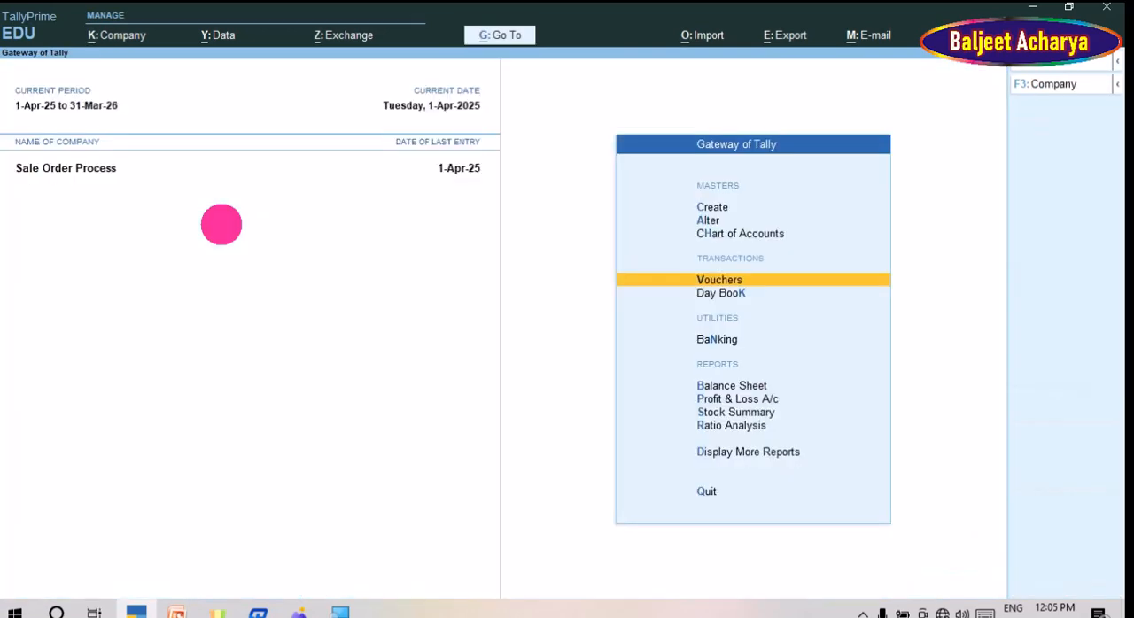
pyautogui.press('Down')
pyautogui.press('Return')
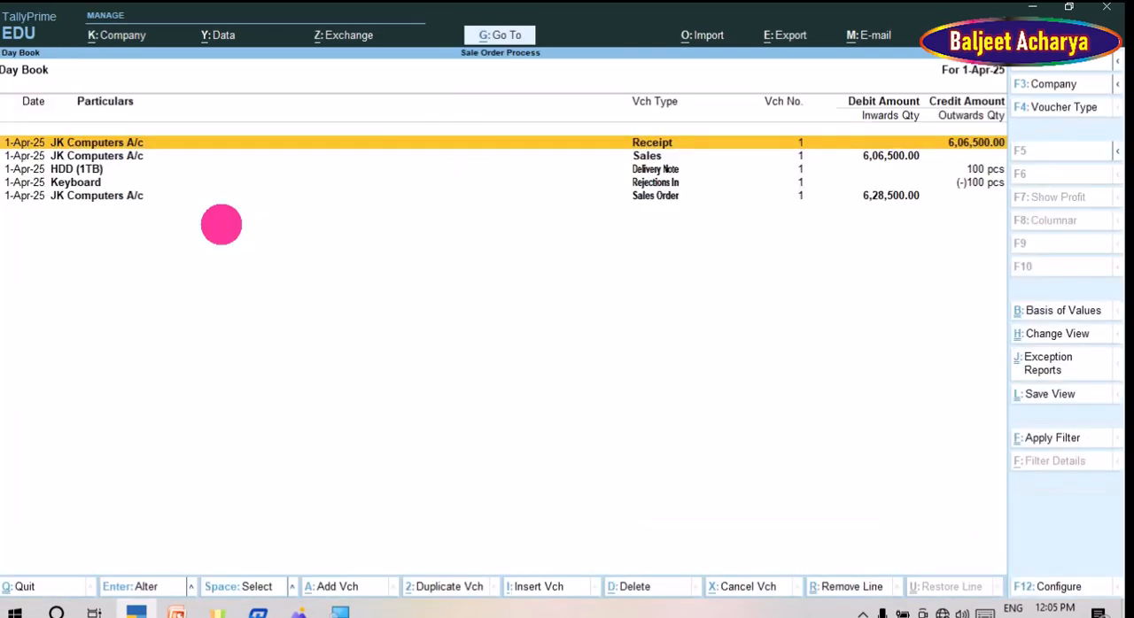